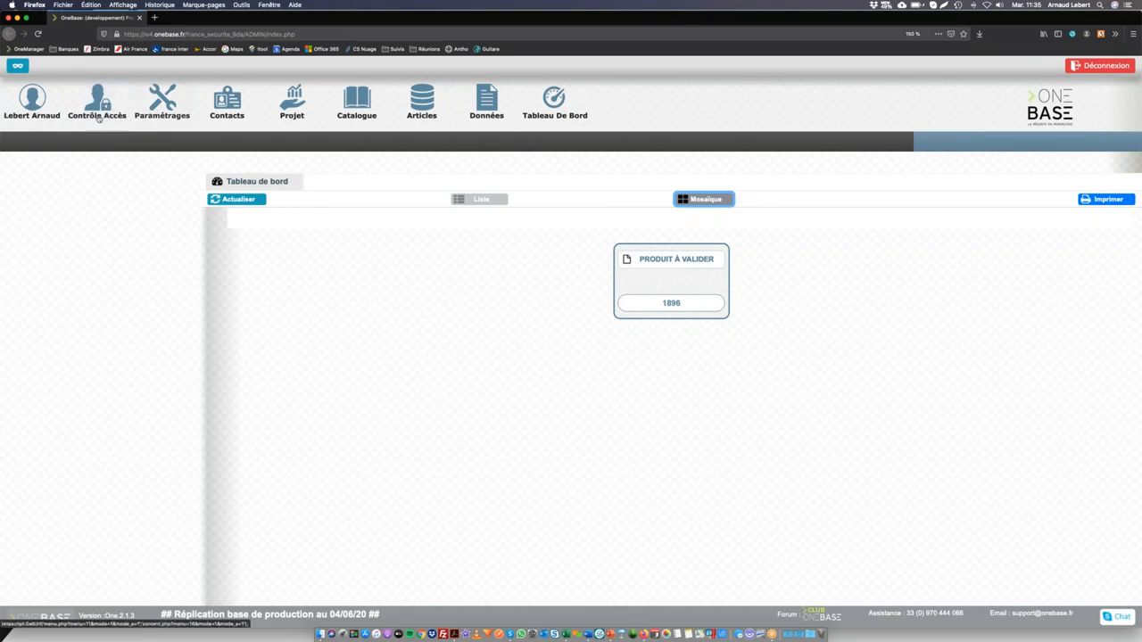
Step: Open the roles administration under access control, collapse the Chef produit spécifique role and look through the role tree
left_click(103, 114)
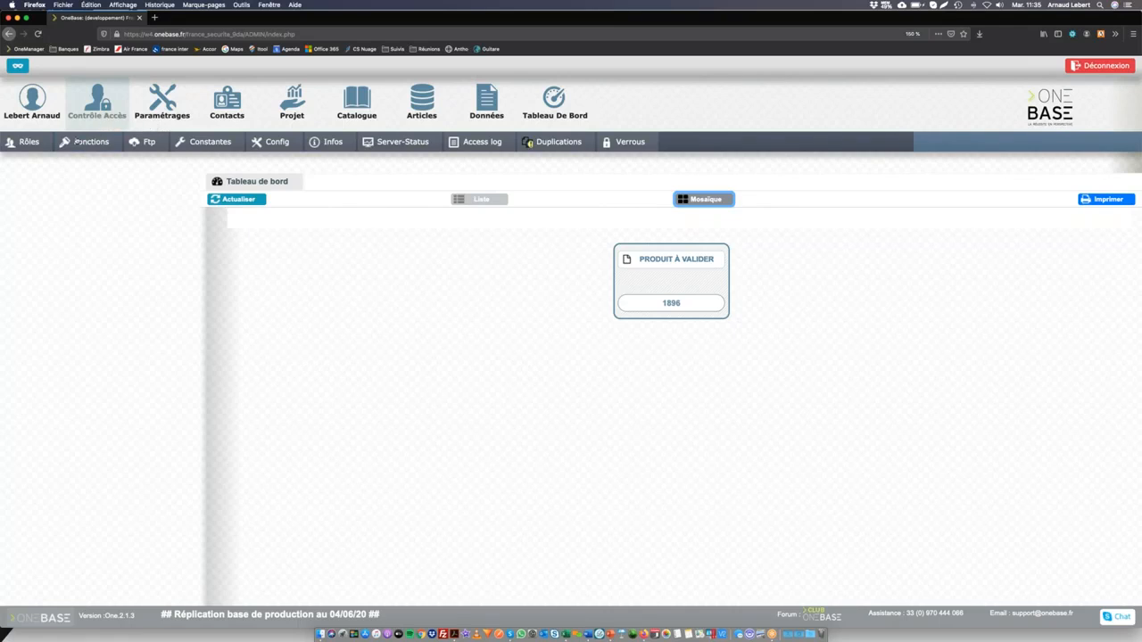
left_click(27, 143)
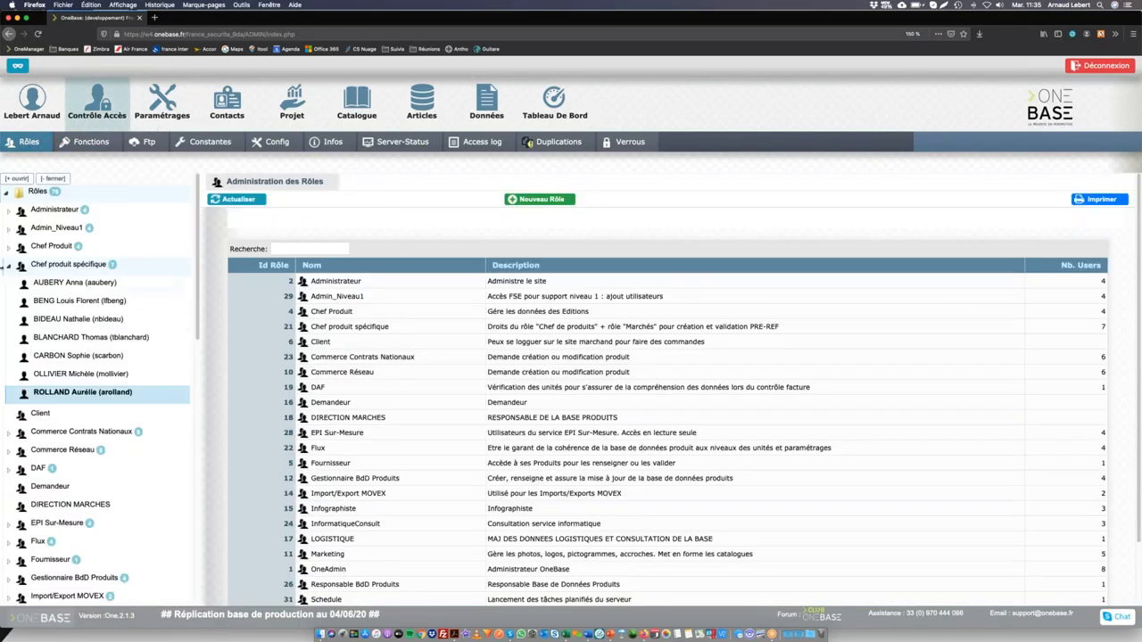
left_click(9, 267)
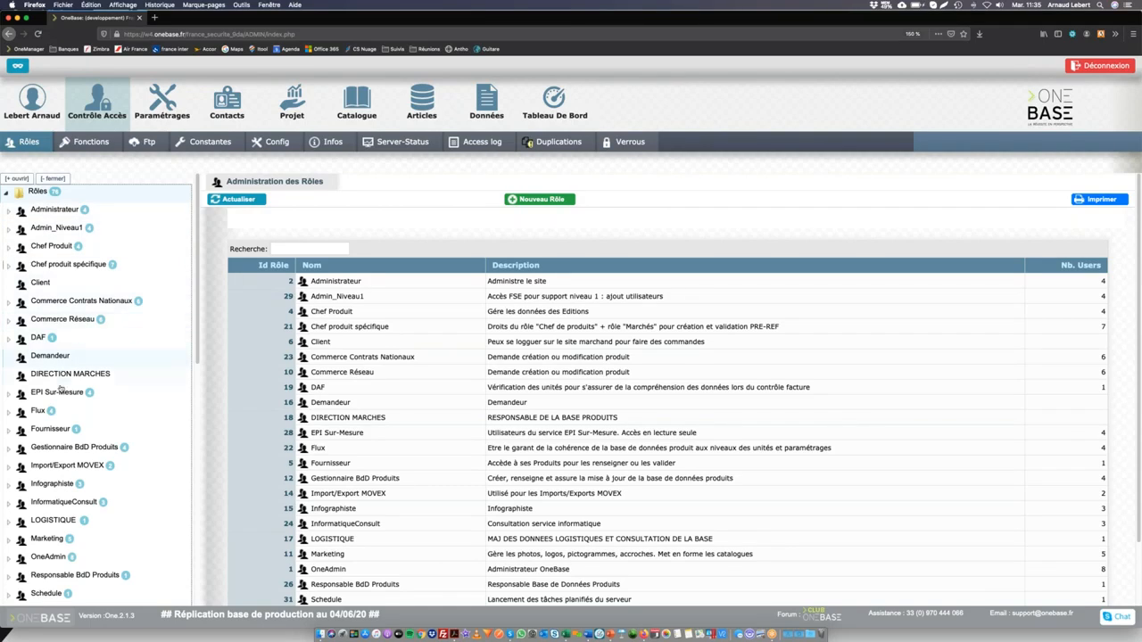
scroll(59, 523, "down", 5)
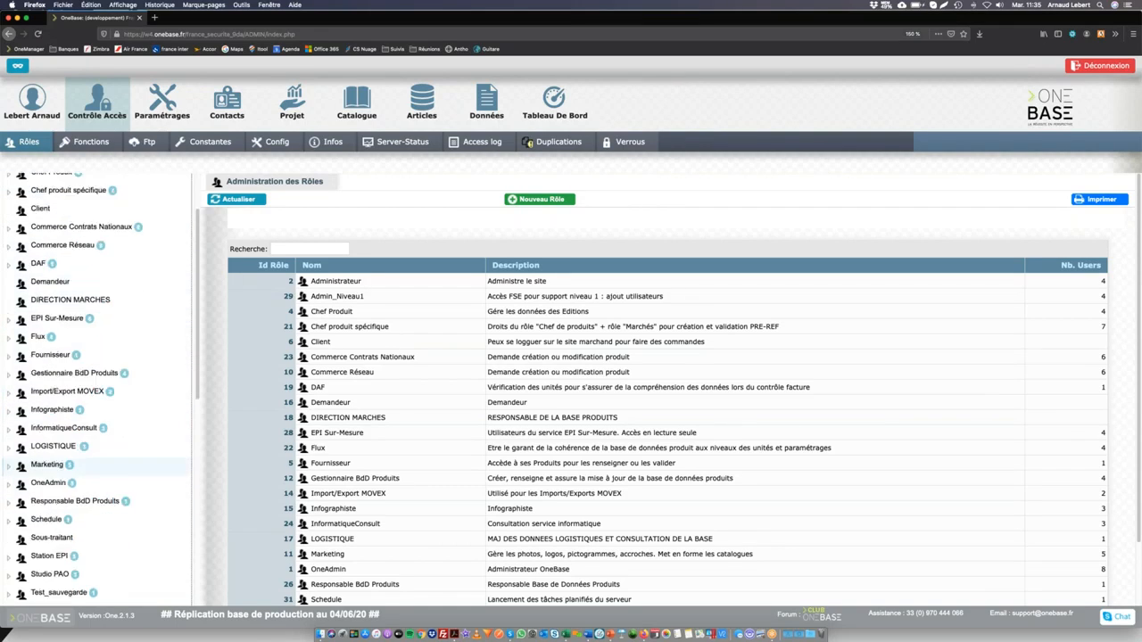
scroll(98, 393, "up", 5)
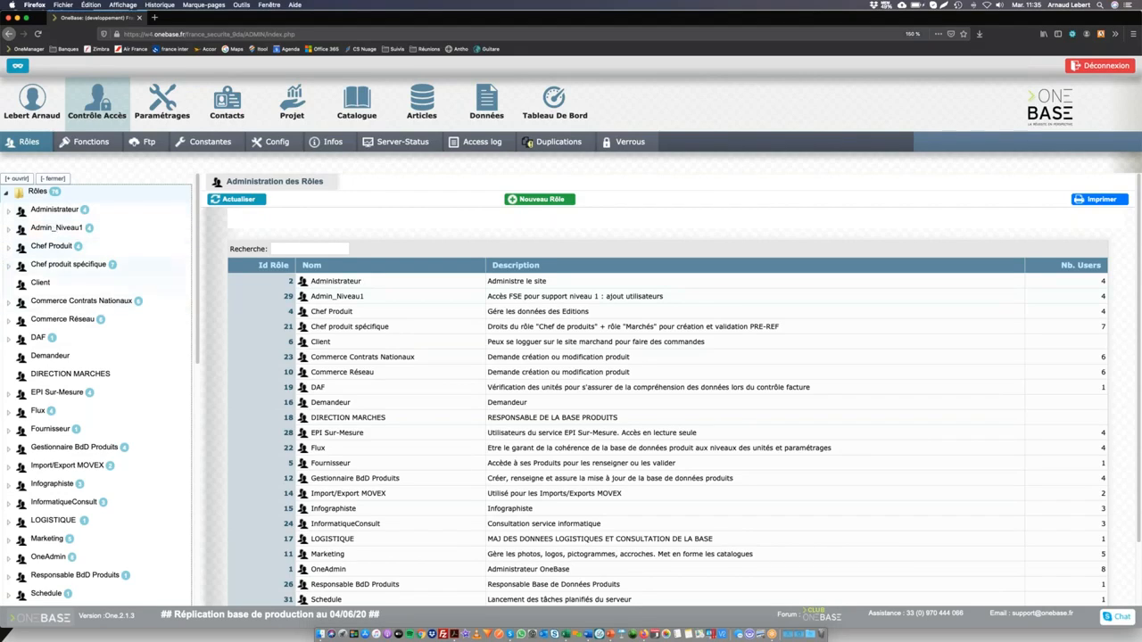
Step: Search the roles table for "chef", then clear the search to restore the full list
left_click(317, 250)
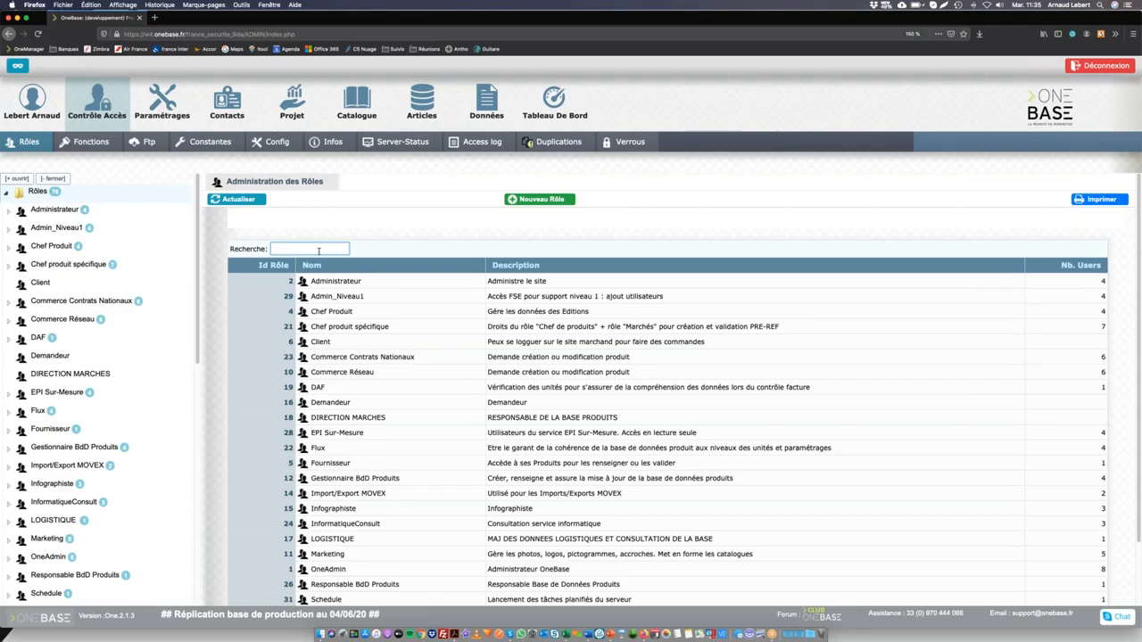
type("chef")
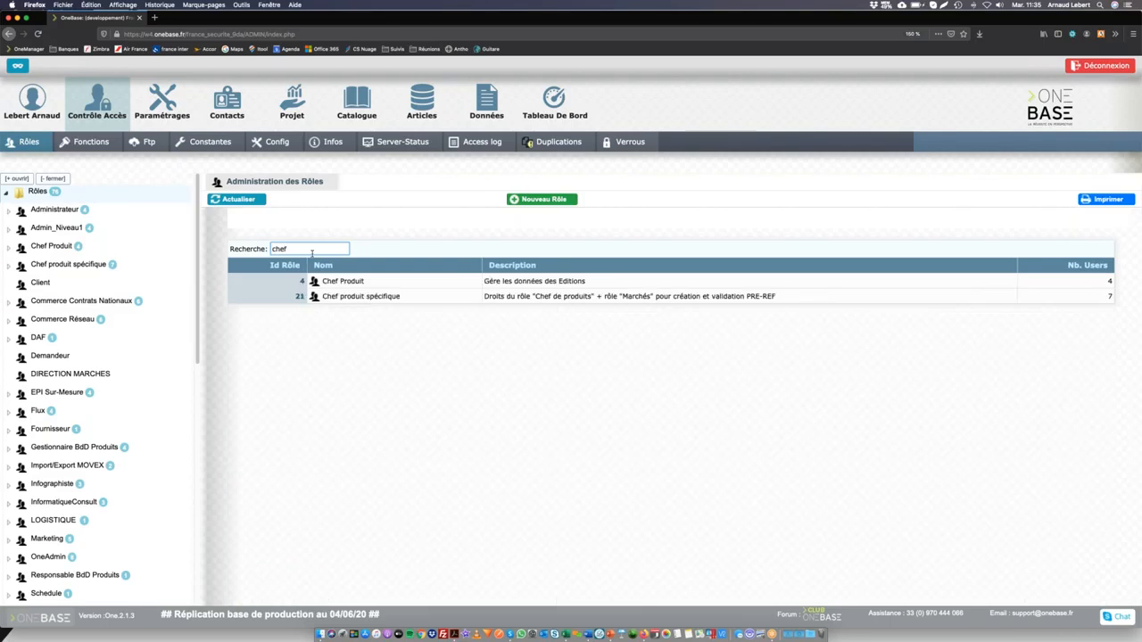
key("BackSpace")
key("BackSpace")
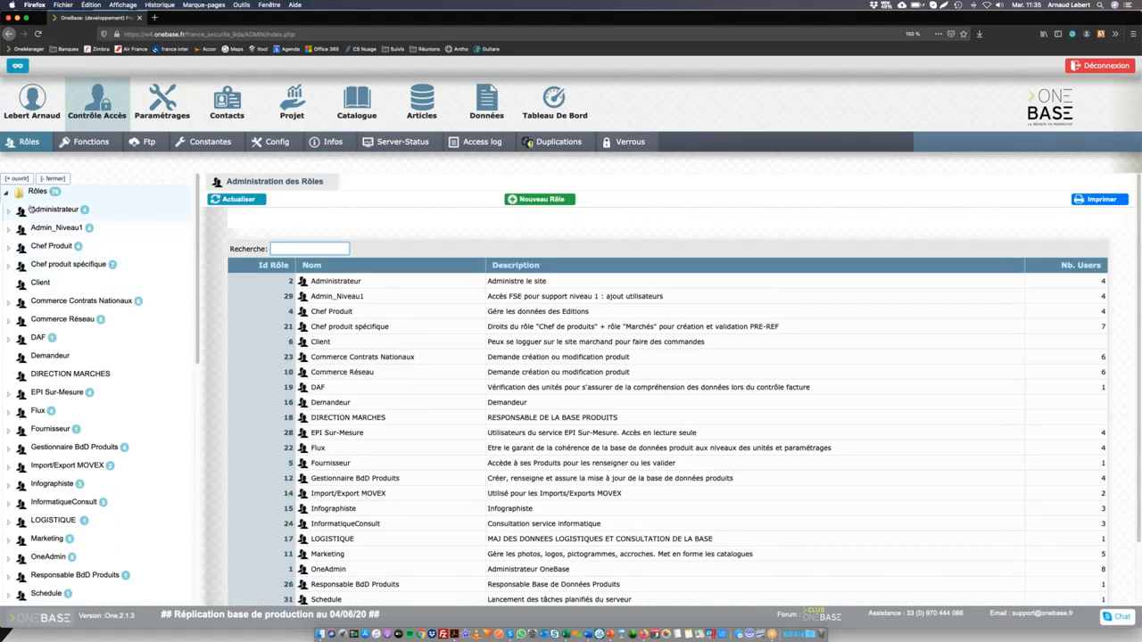
Step: Collapse the whole role tree and restrict it with the keyword filter "chef"
left_click(51, 180)
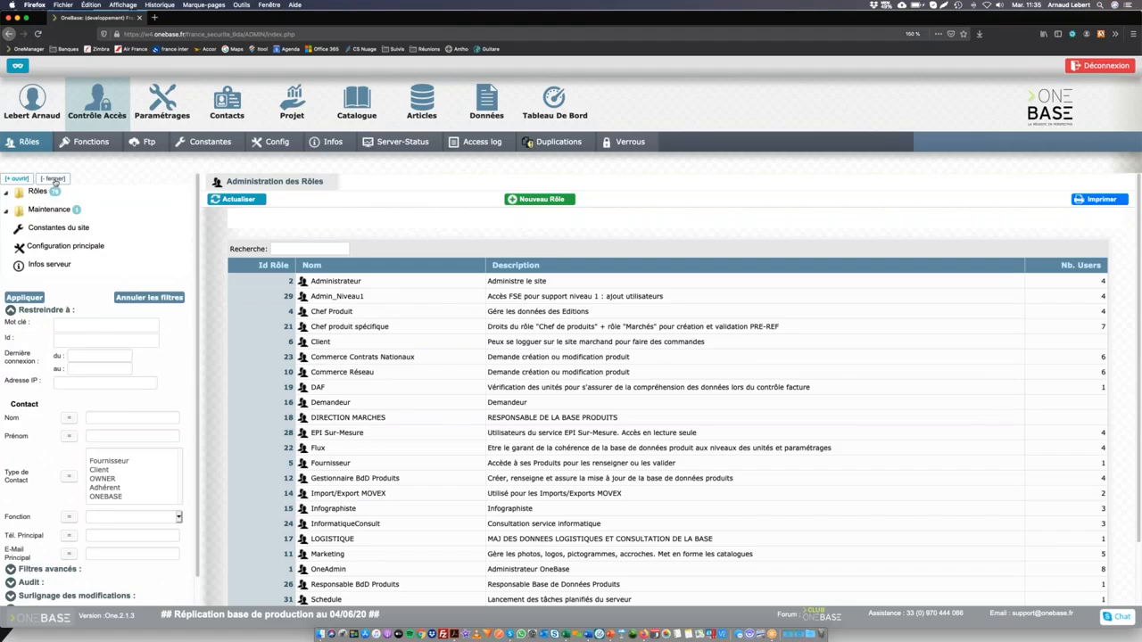
left_click(53, 180)
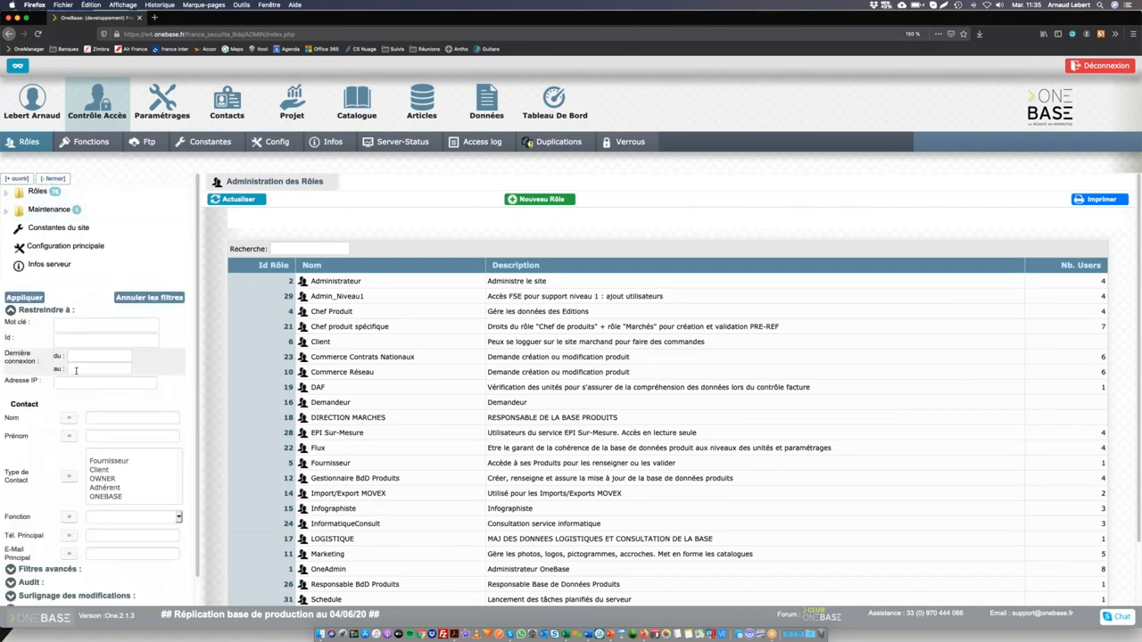
left_click(82, 326)
type("chef")
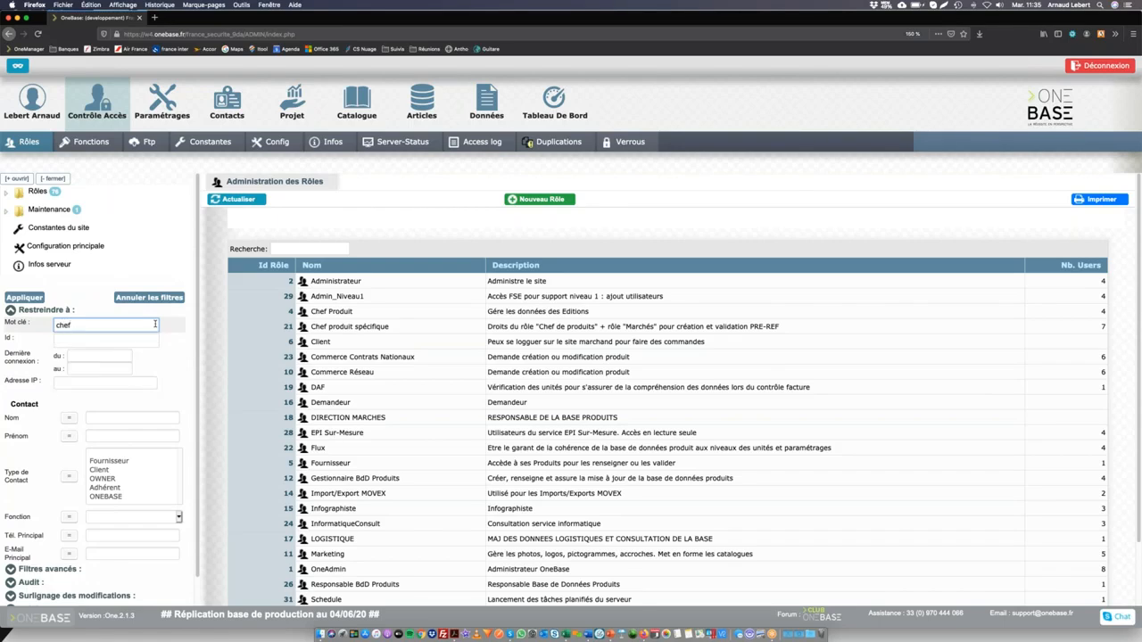
key("Return")
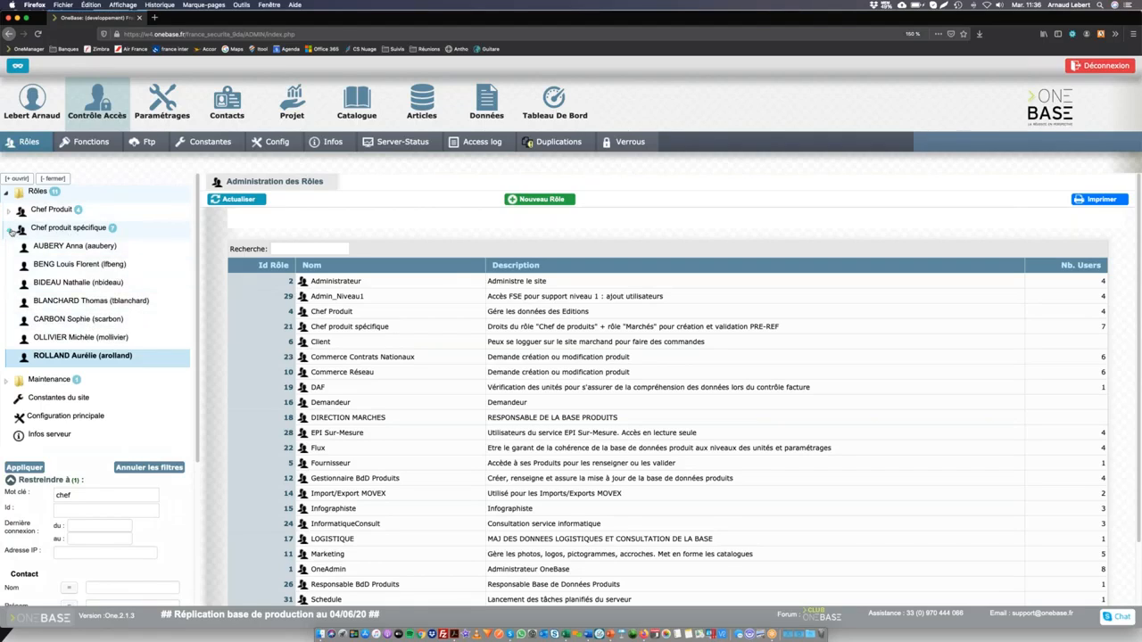
Step: Replace the tree's keyword filter with a user's surname, apply it and expand all branches
left_click(25, 492)
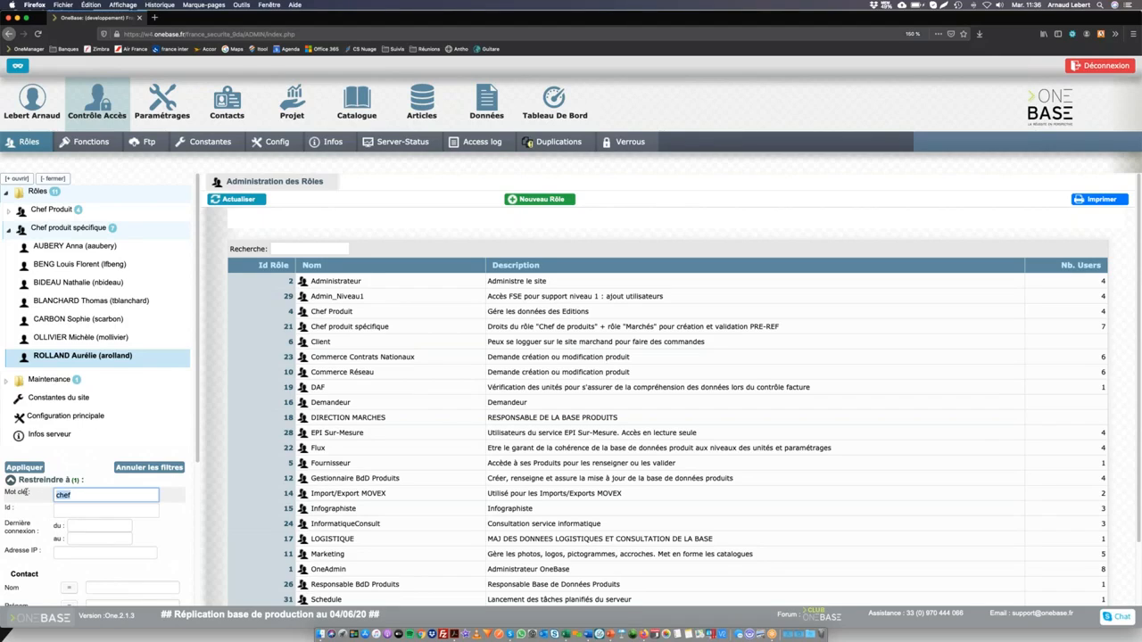
type("lebert")
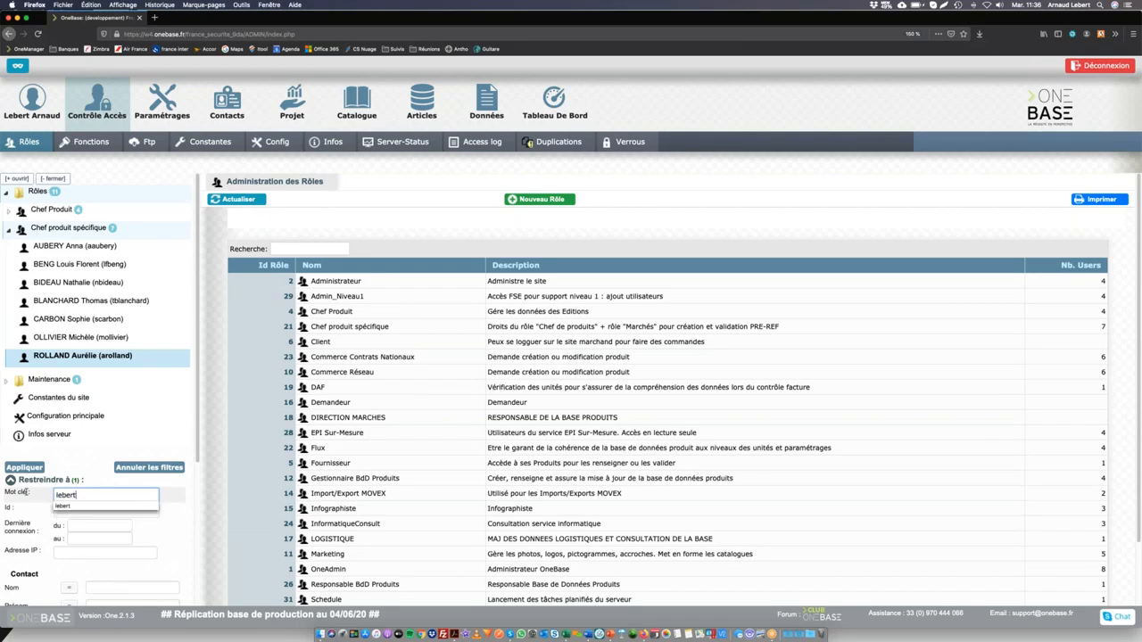
key("Return")
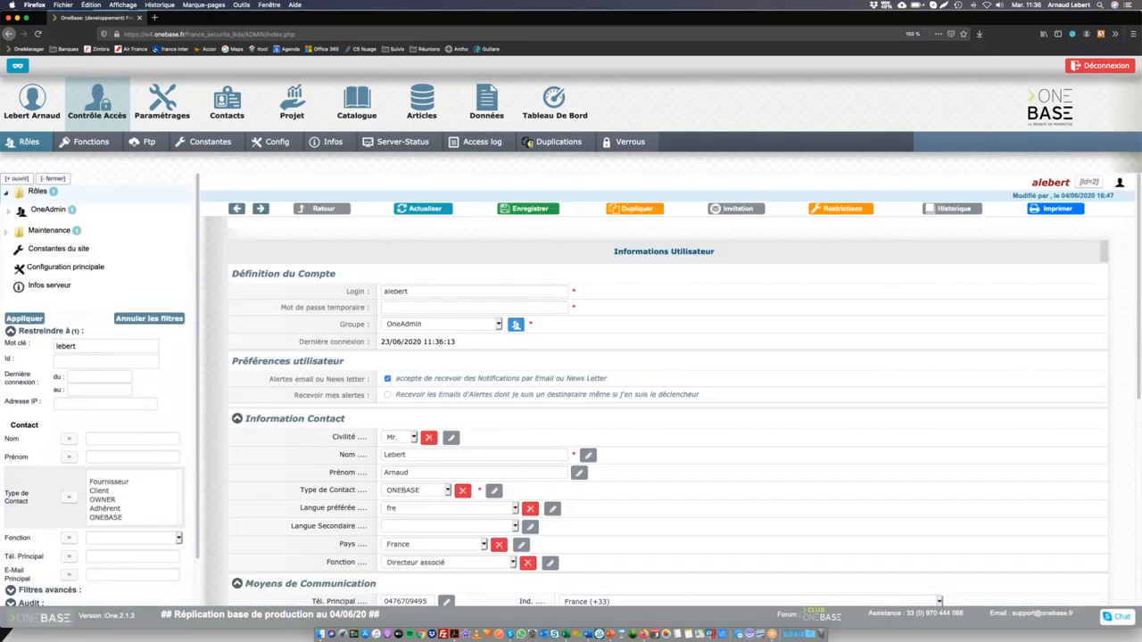
left_click(18, 178)
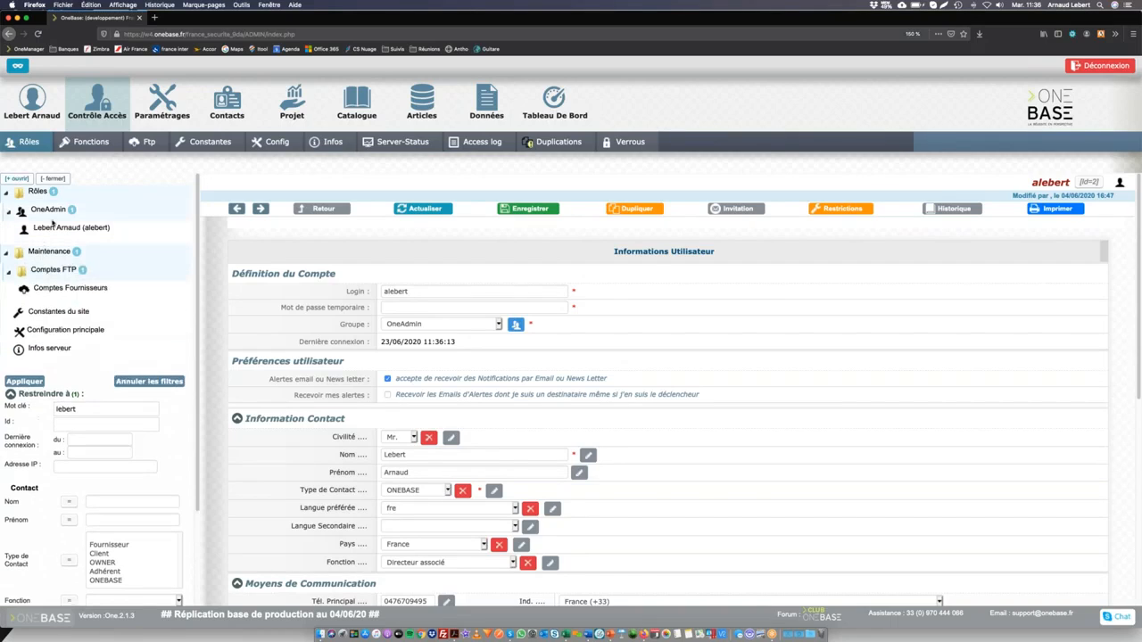
Step: Clear the surname from the keyword filter and reload the unfiltered role tree
left_click_drag(89, 408, 32, 405)
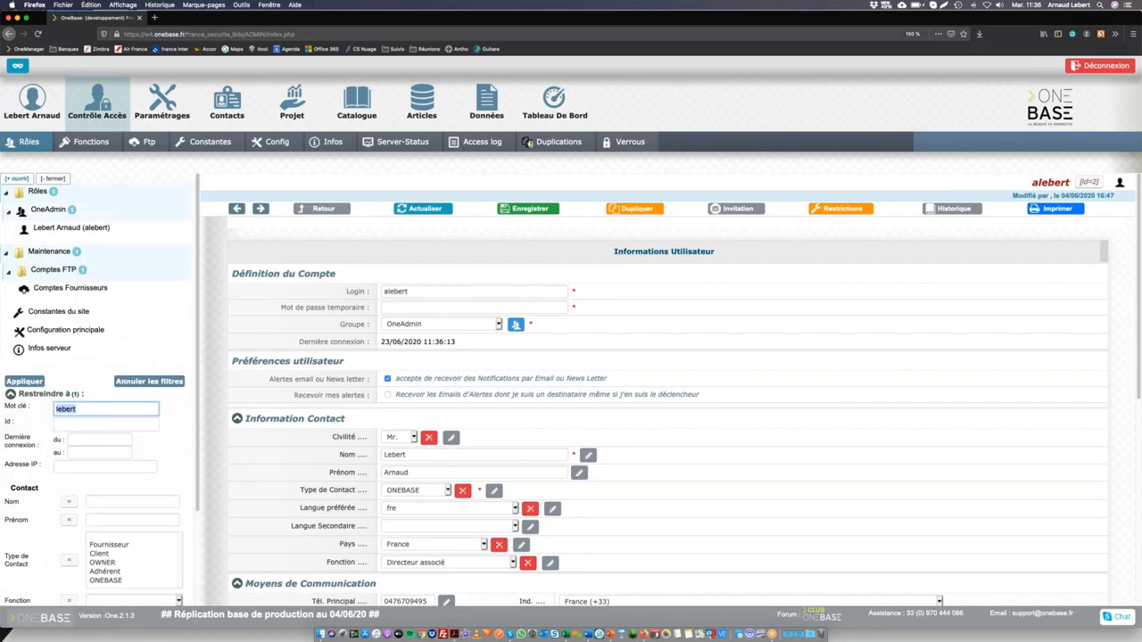
key("BackSpace")
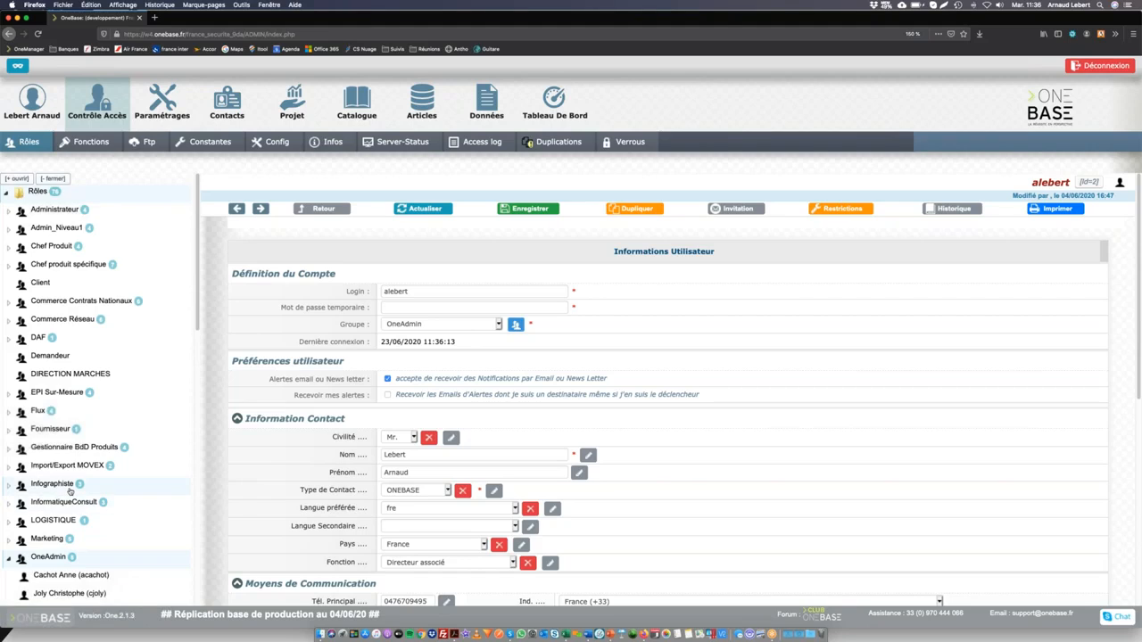
scroll(51, 561, "down", 3)
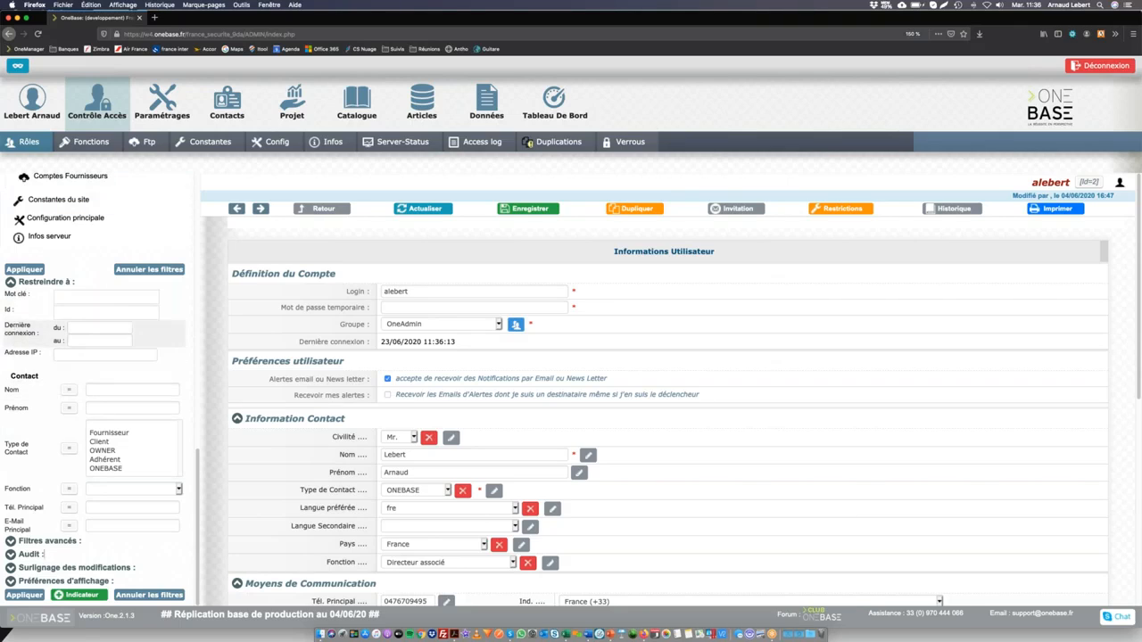
scroll(51, 249, "up", 10)
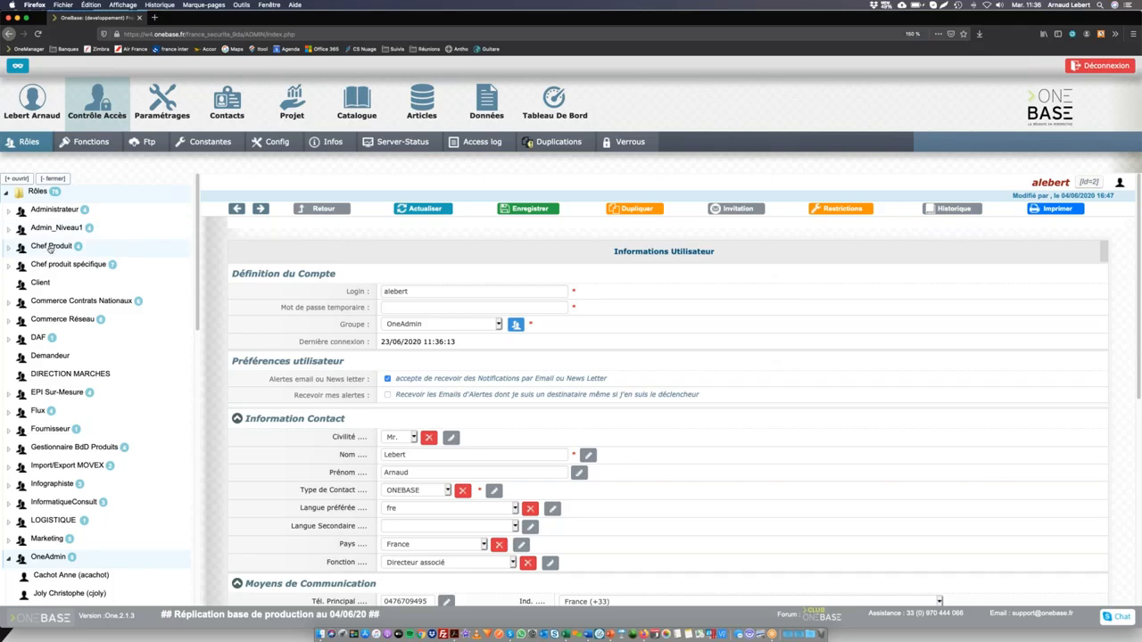
Step: Leave the user record, open the Chef Produit role and review its description, centre URL and authentication type options
left_click(323, 209)
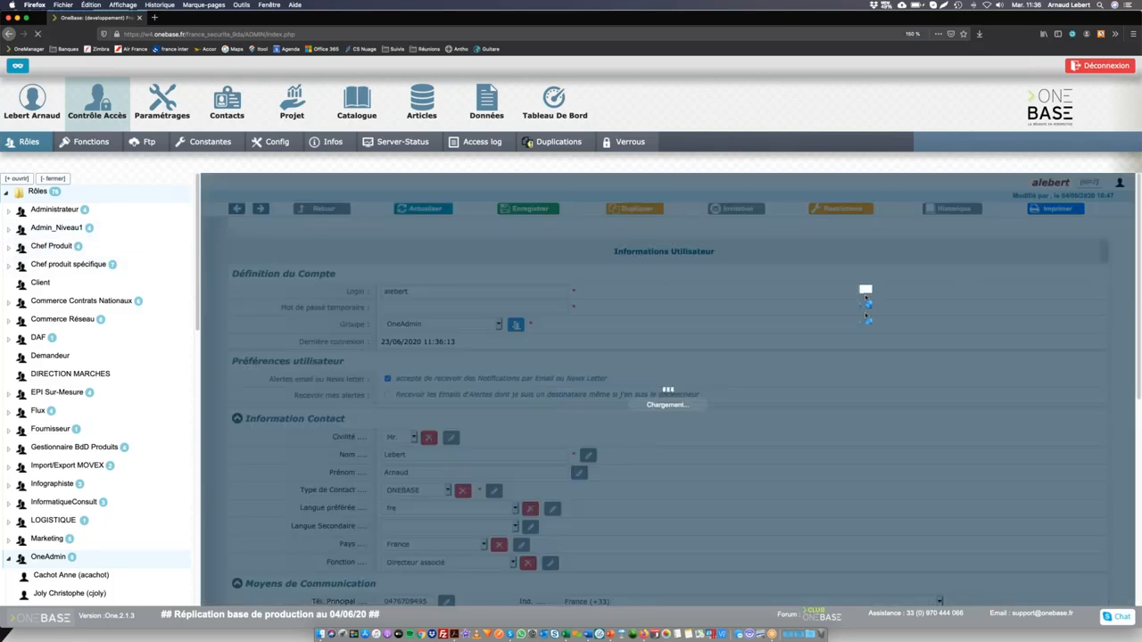
left_click(59, 250)
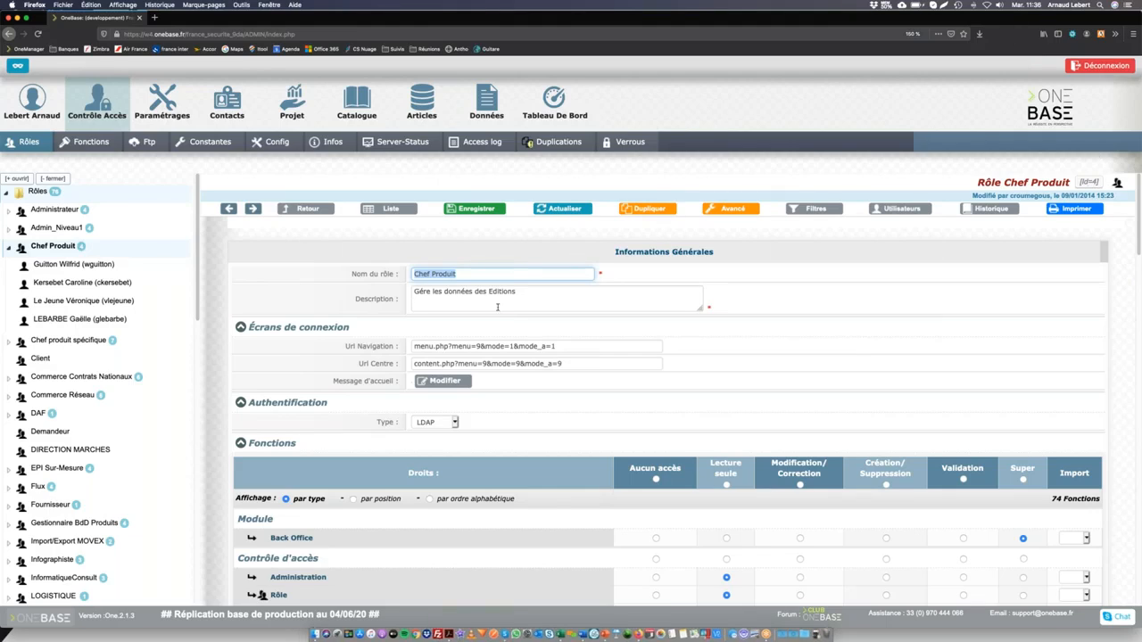
left_click(411, 298)
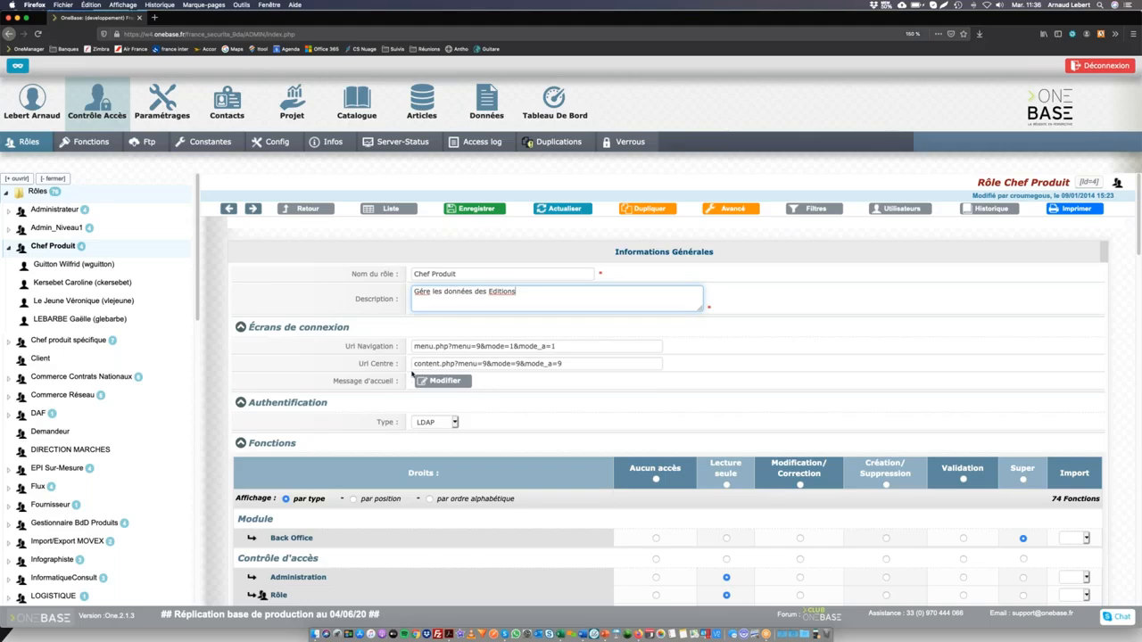
triple_click(581, 364)
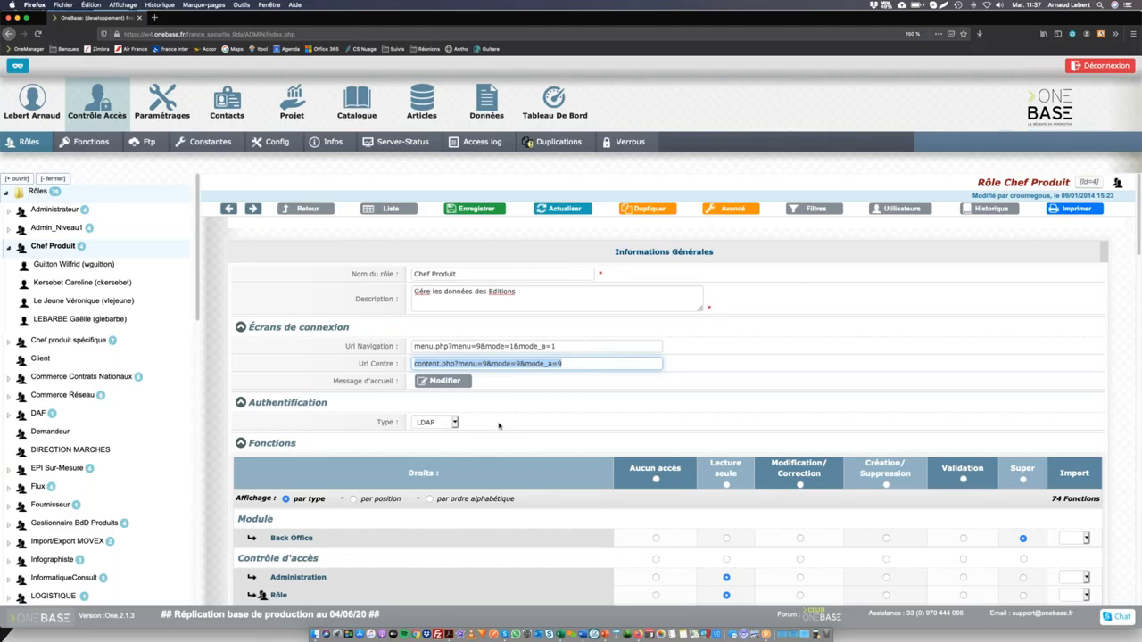
left_click(453, 423)
left_click(453, 422)
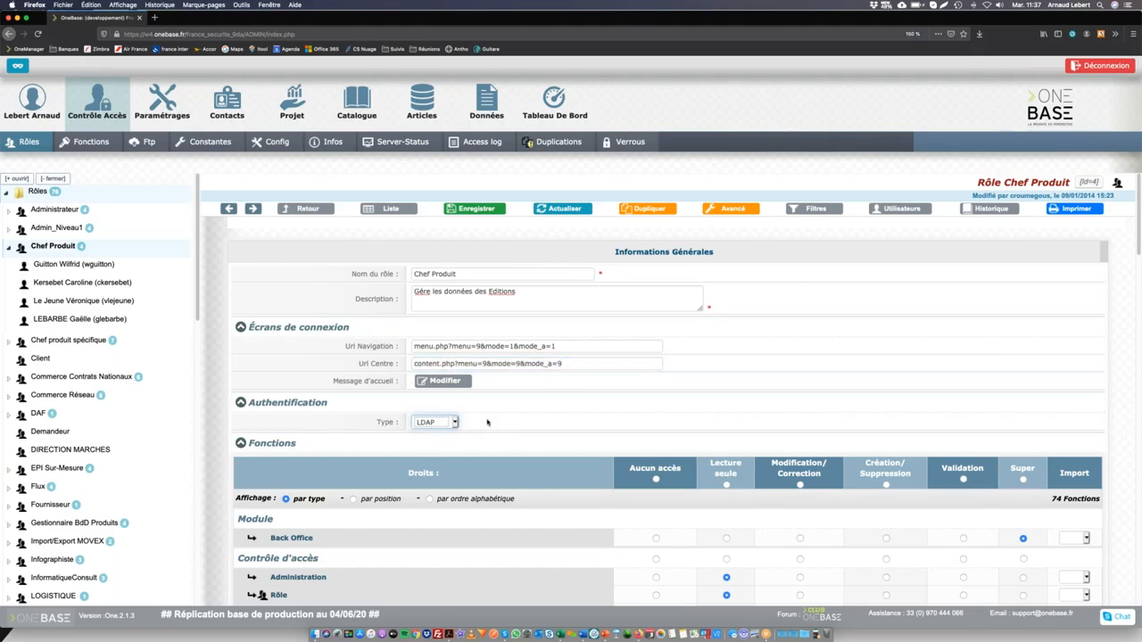
Step: Examine the Chef Produit role's access rights per function, from Module and Contrôle d'accès through Fournisseurs
scroll(375, 415, "down", 5)
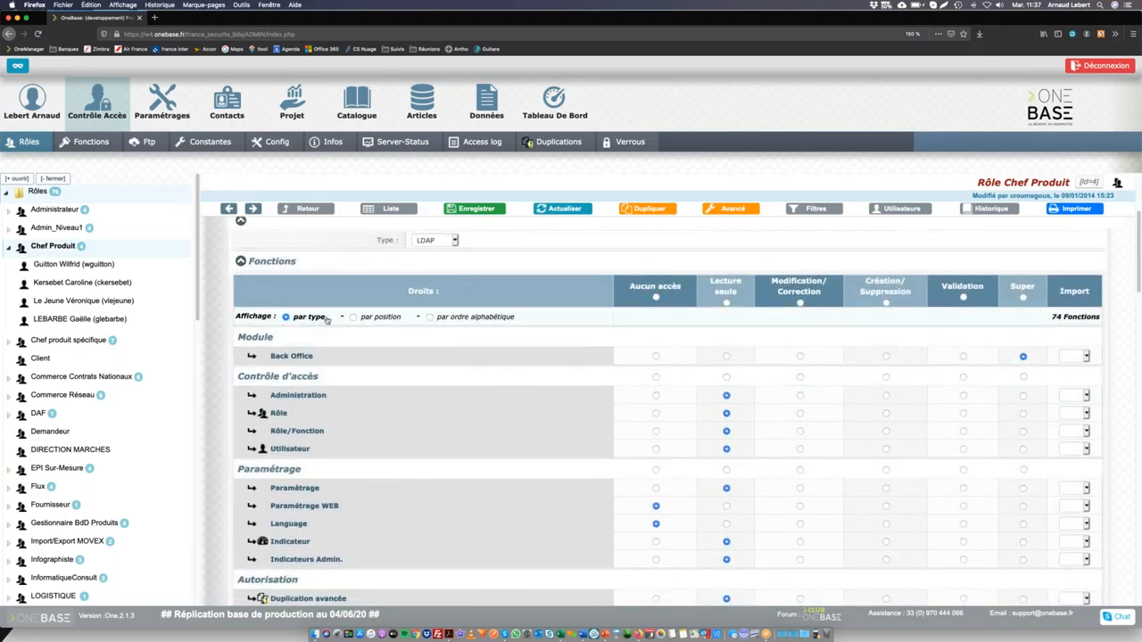
scroll(327, 321, "down", 1)
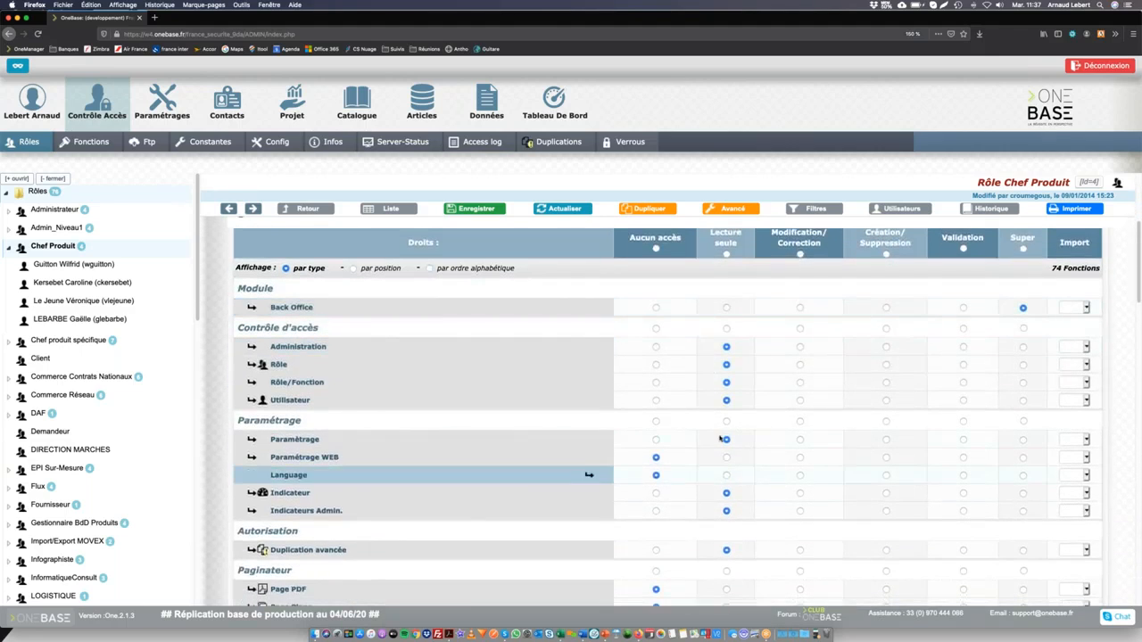
scroll(810, 279, "down", 1)
scroll(810, 279, "up", 1)
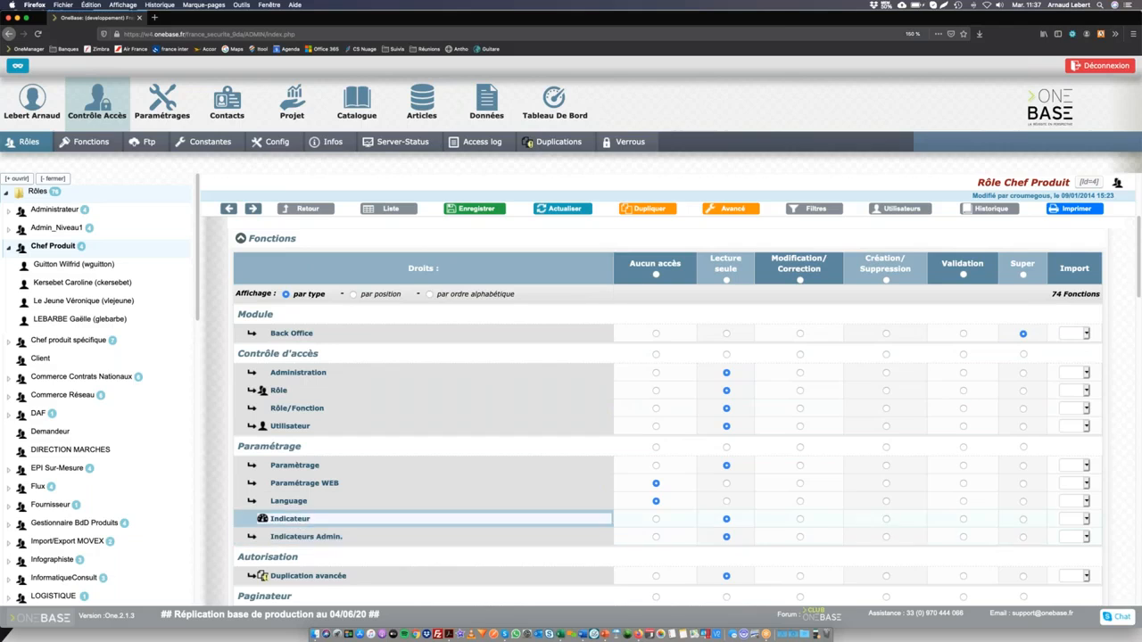
scroll(308, 501, "down", 1)
scroll(312, 502, "down", 10)
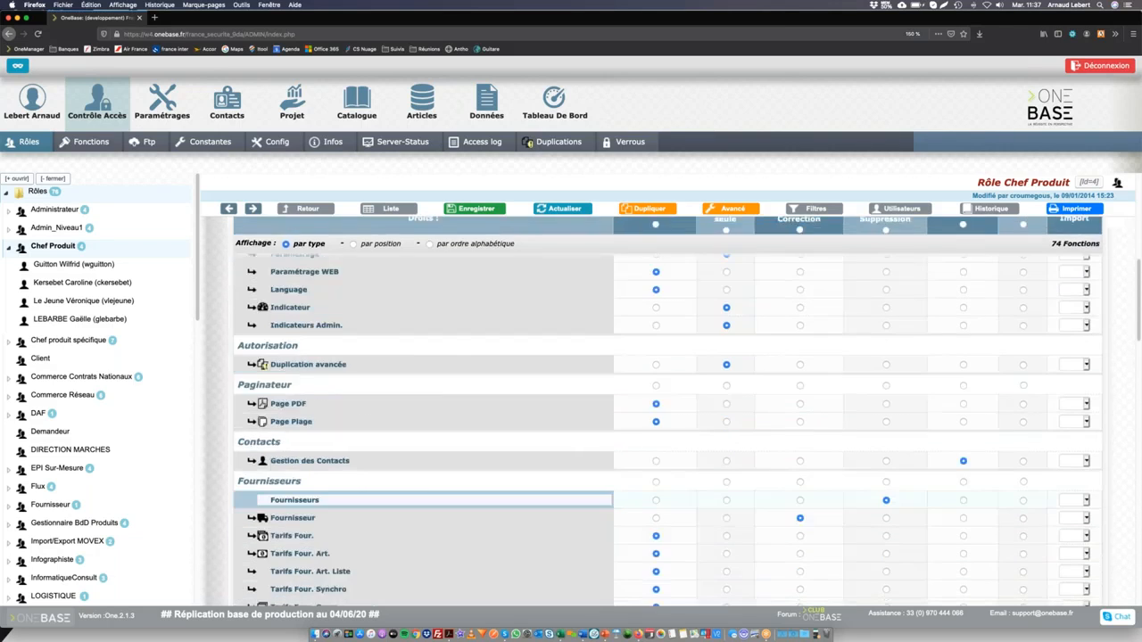
scroll(553, 527, "up", 5)
scroll(310, 505, "up", 10)
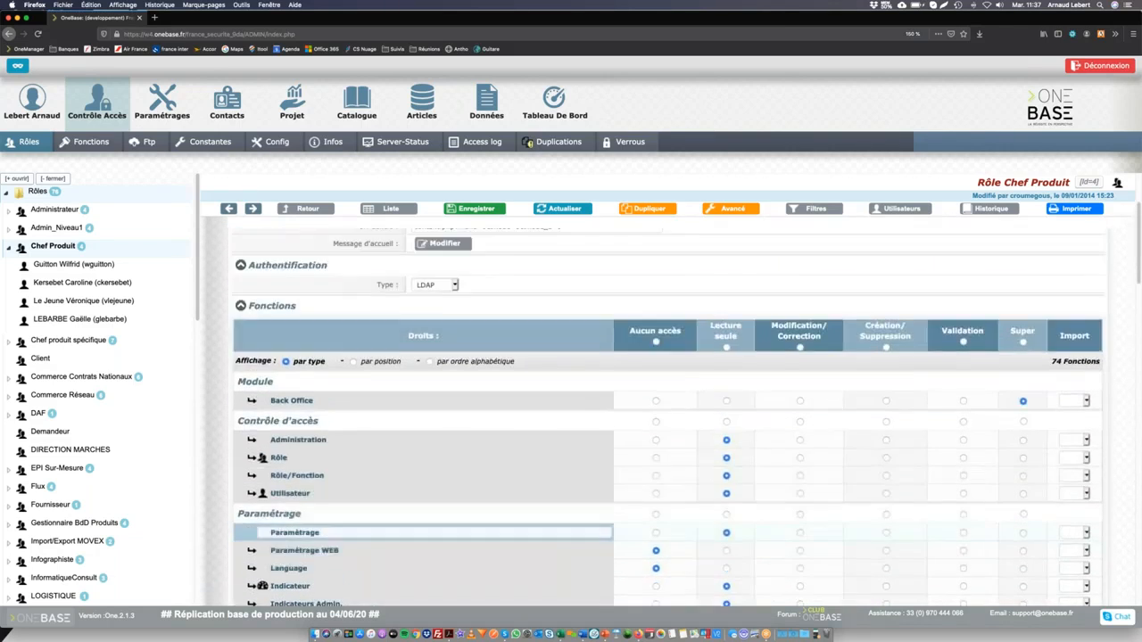
scroll(311, 506, "down", 3)
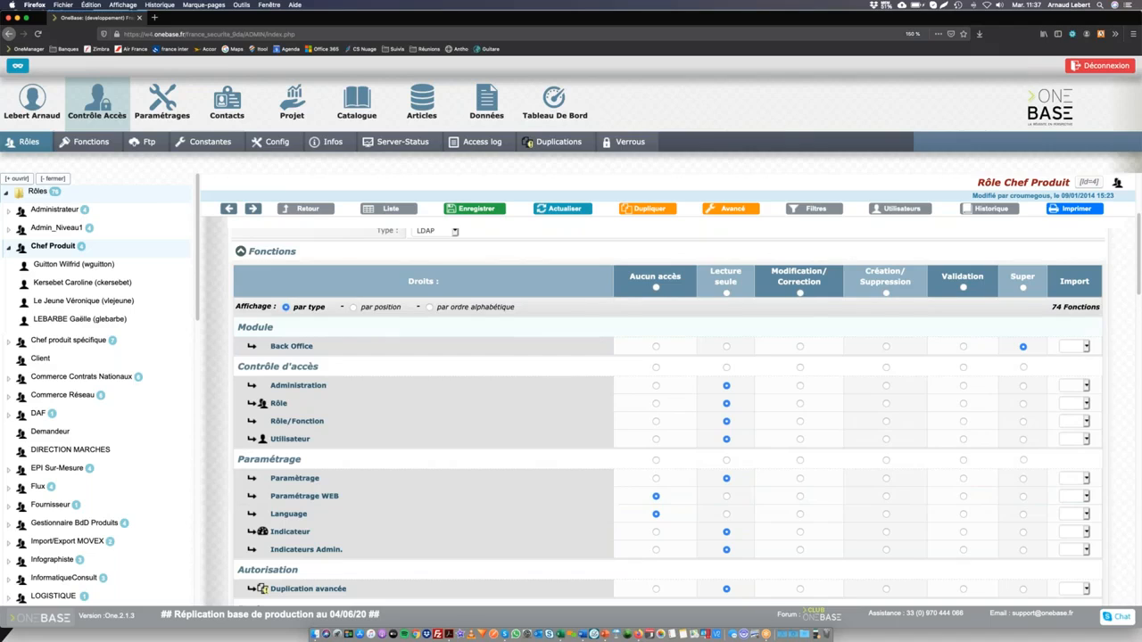
Step: Display the role's functions by position, then alphabetically, and switch back to grouping by type
left_click(353, 308)
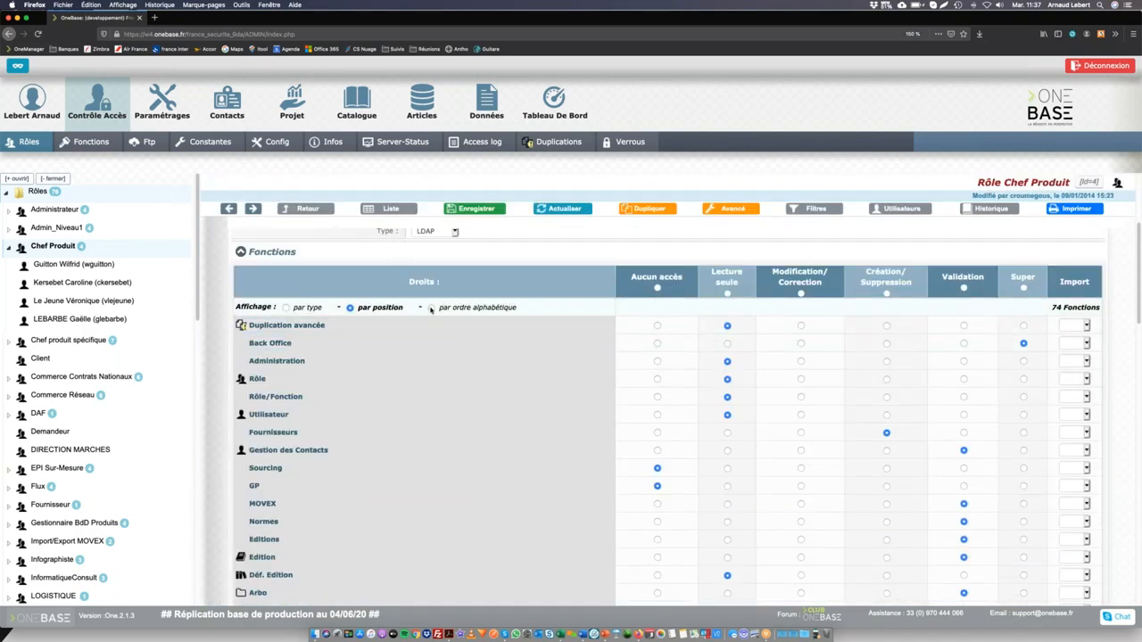
left_click(431, 307)
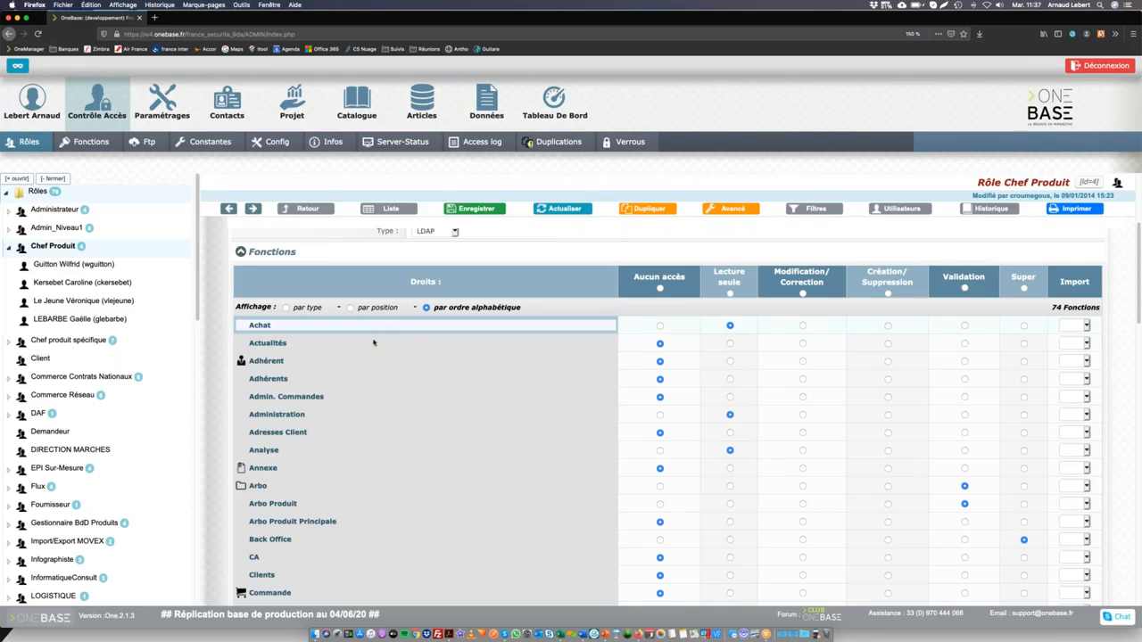
left_click(286, 308)
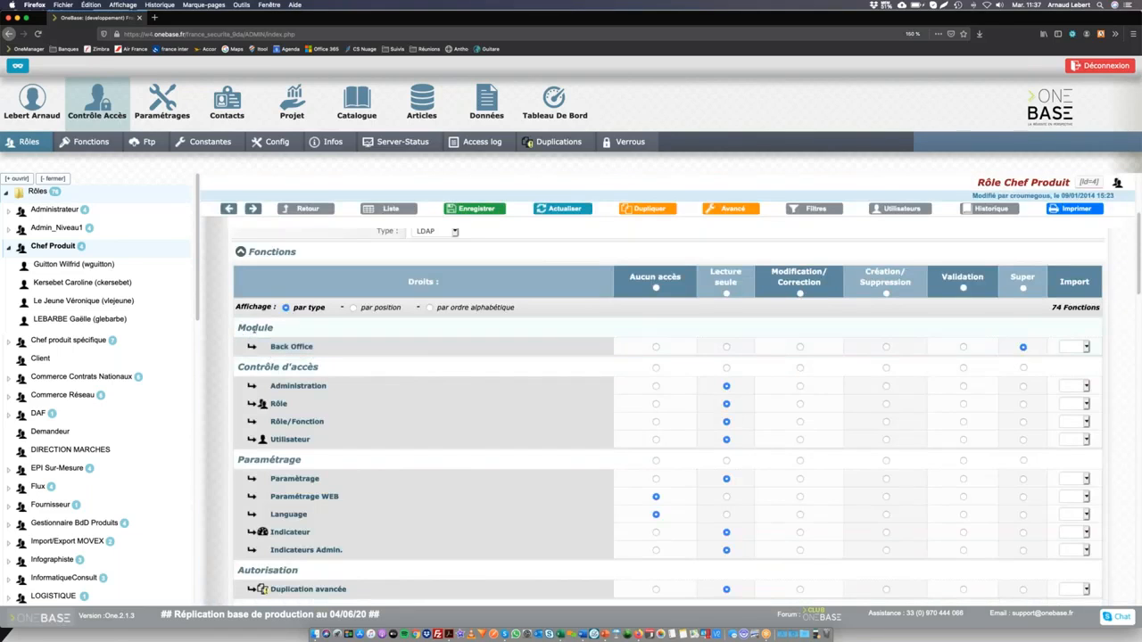
scroll(259, 348, "up", 2)
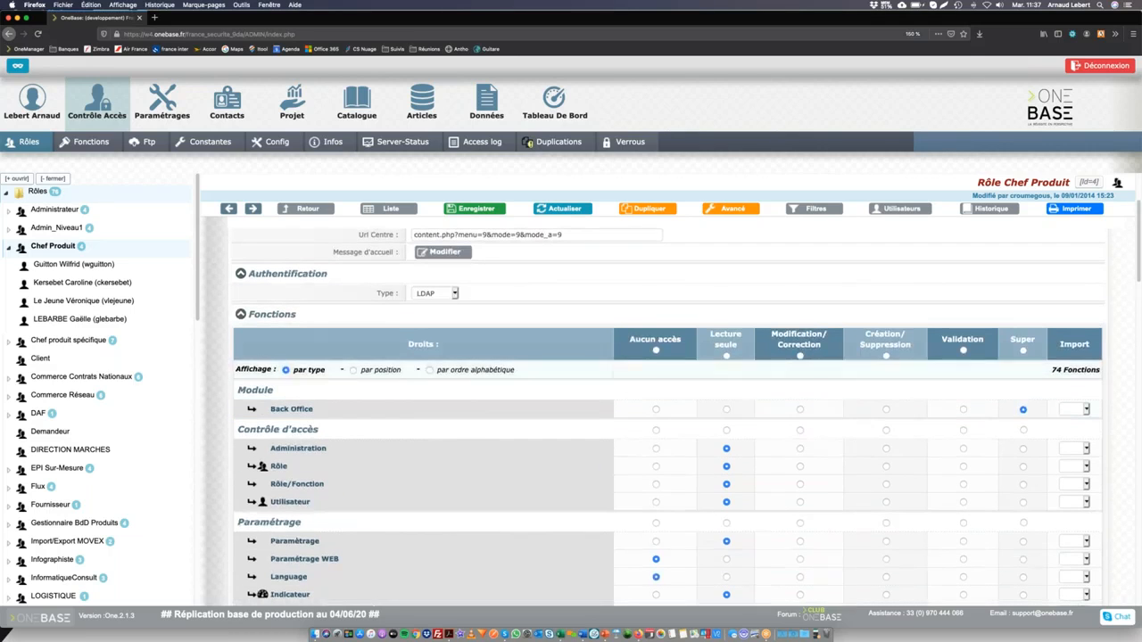
Step: Try the Création/Suppression and Validation rights on the Chef Produit role's Administration function, leaving Validation selected
scroll(278, 410, "down", 3)
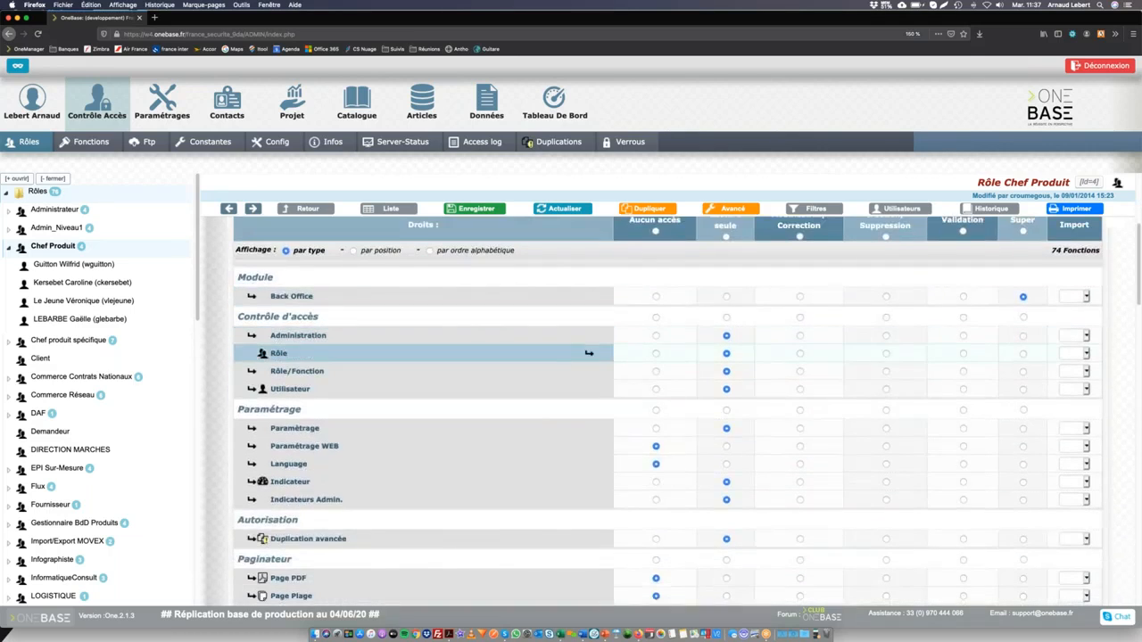
scroll(277, 419, "up", 2)
scroll(303, 431, "up", 2)
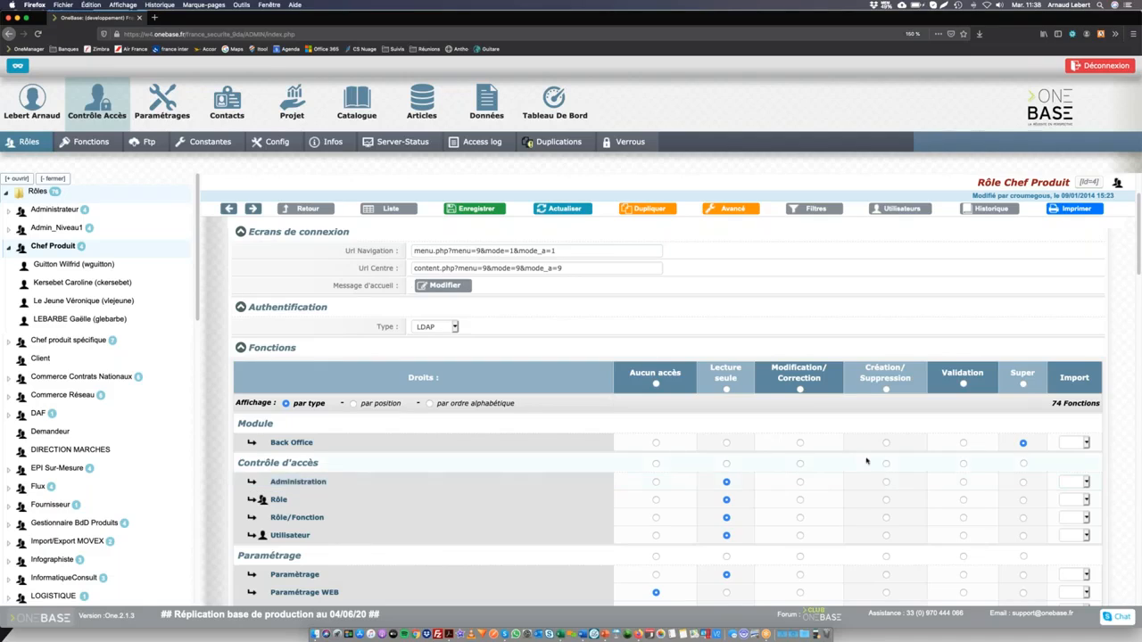
left_click(886, 481)
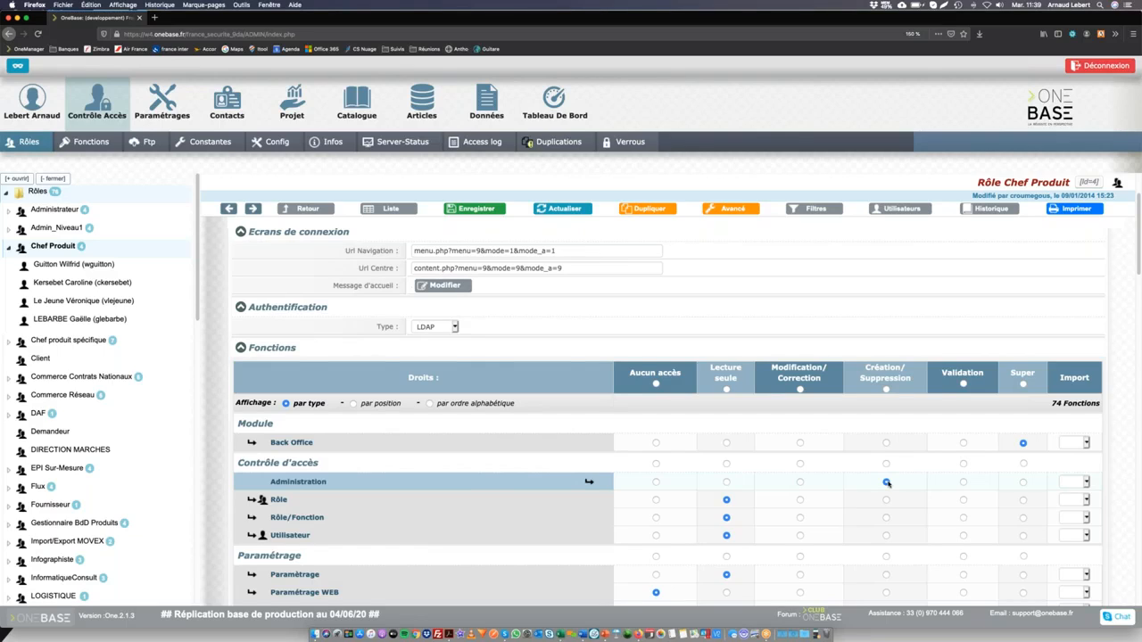
left_click(963, 483)
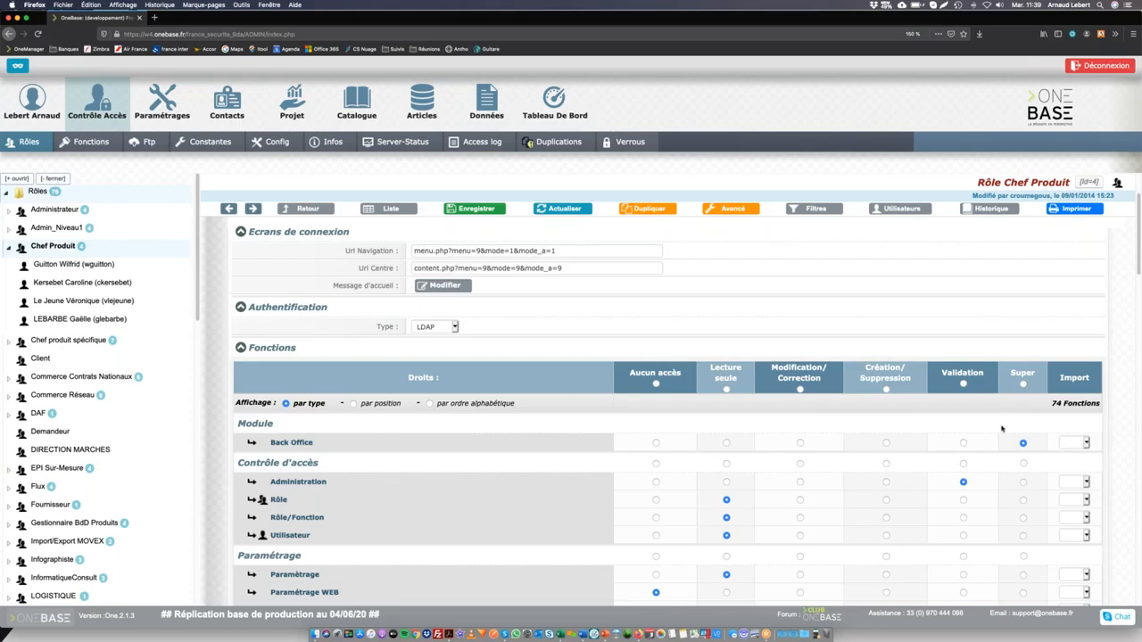
left_click(886, 482)
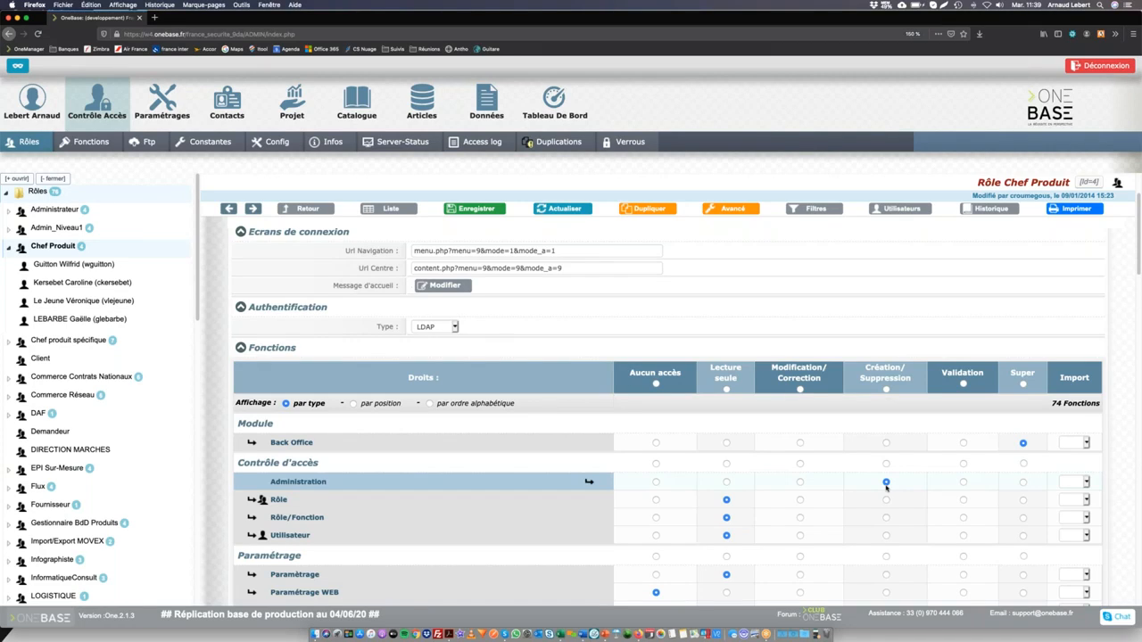
left_click(963, 481)
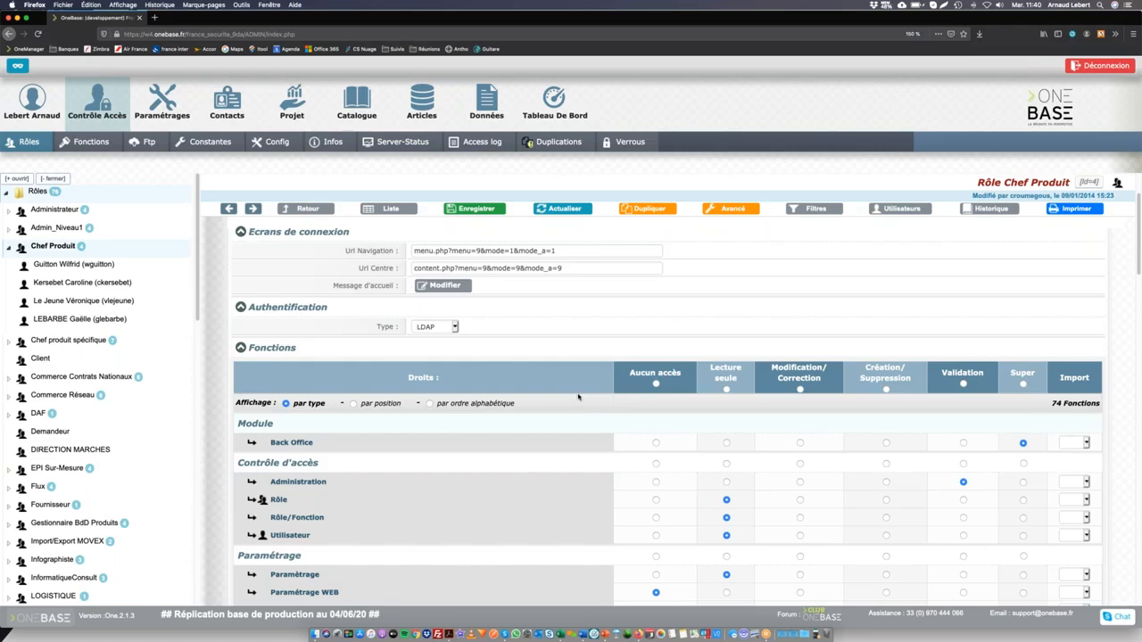
Step: Examine the role's rights on the remaining functions, from Paramétrage through Catalogue, Tarifs, Export and Web to Non classées
scroll(580, 383, "down", 5)
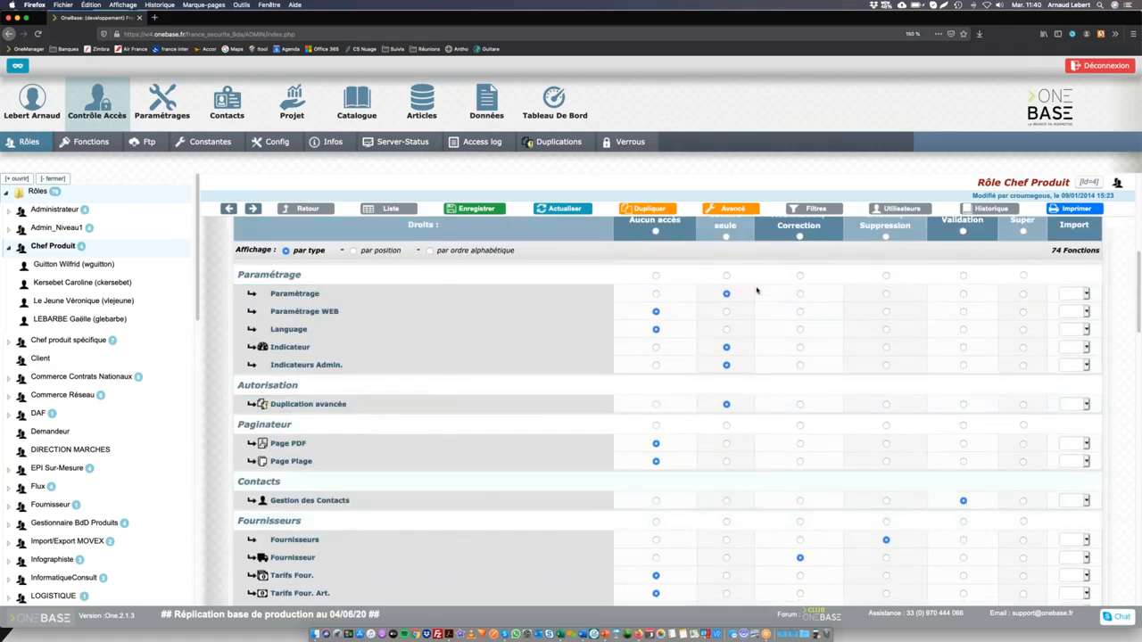
scroll(901, 536, "down", 4)
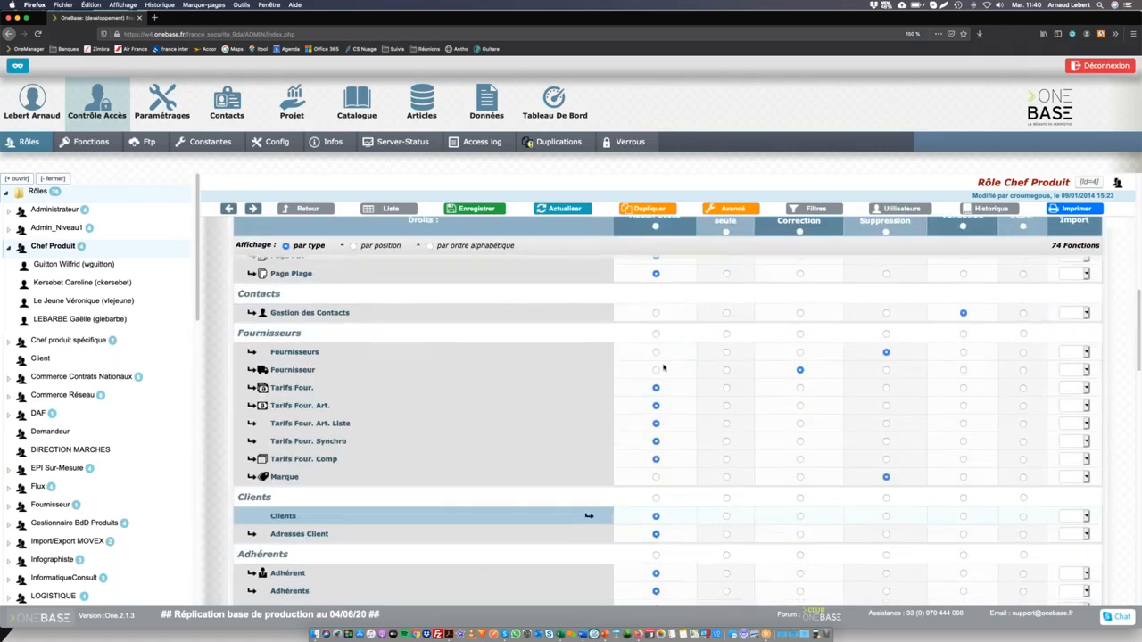
scroll(767, 453, "down", 5)
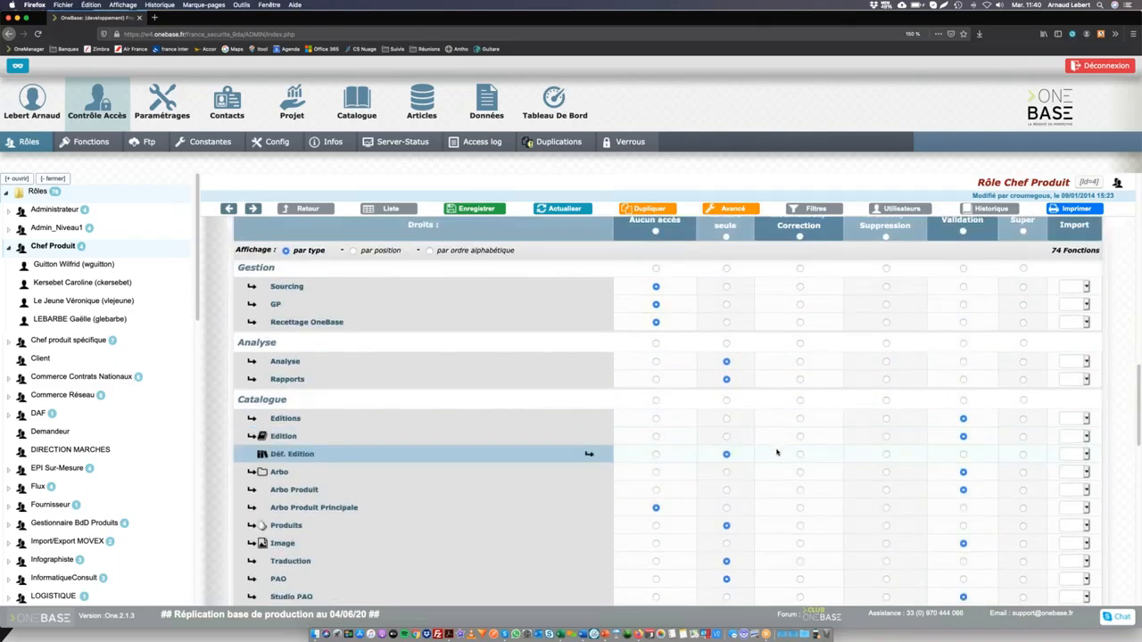
scroll(776, 452, "down", 2)
scroll(776, 452, "down", 2)
scroll(776, 453, "down", 1)
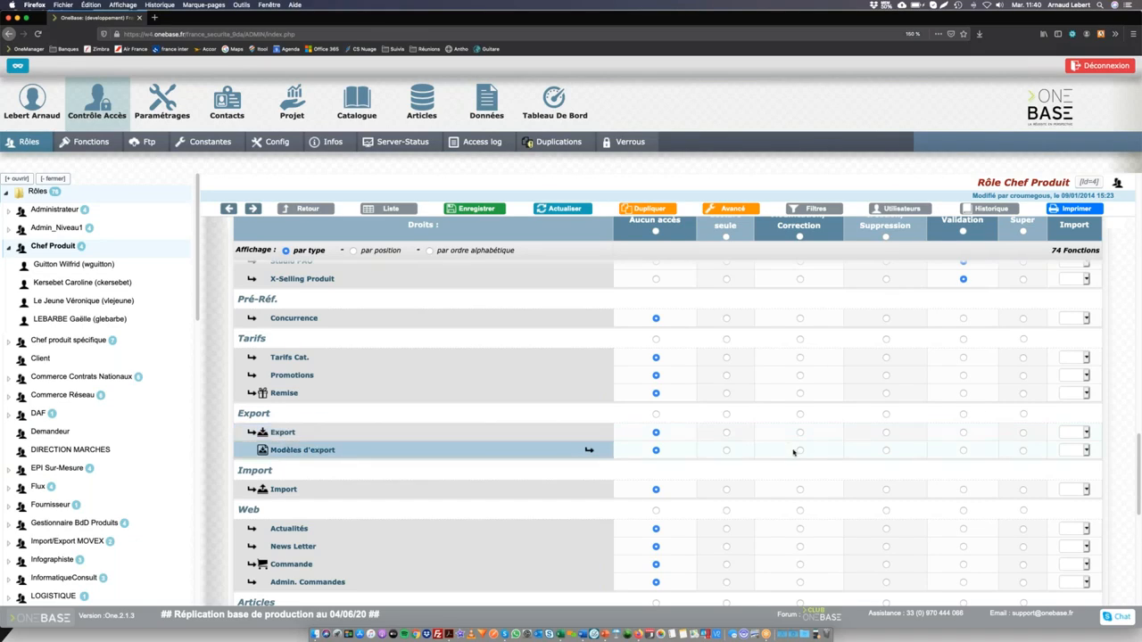
scroll(742, 445, "down", 10)
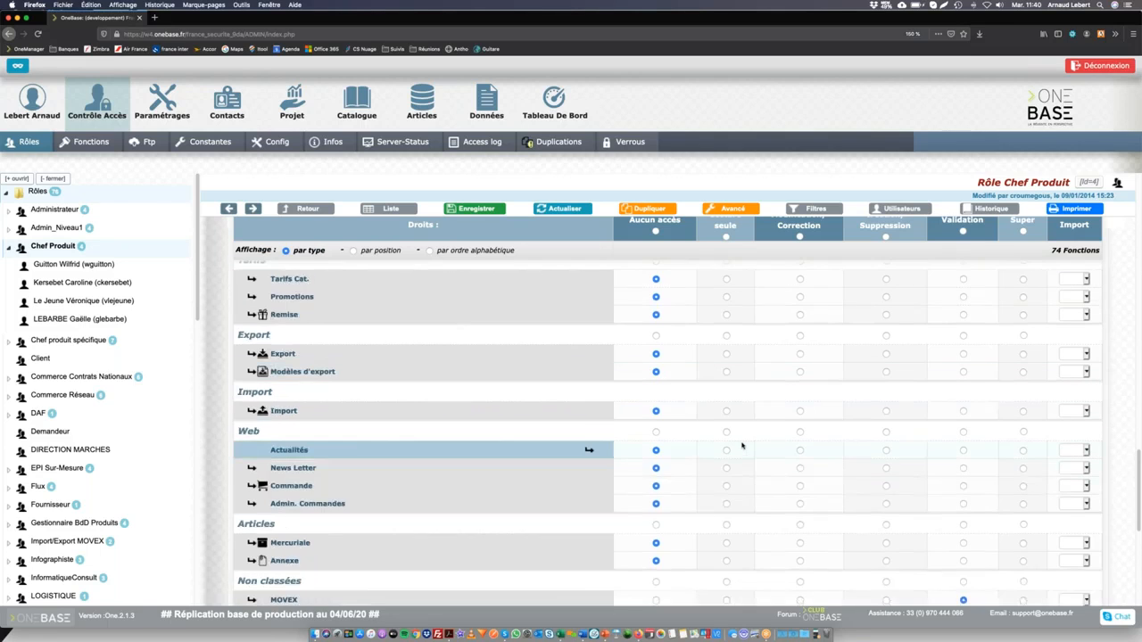
scroll(741, 445, "up", 10)
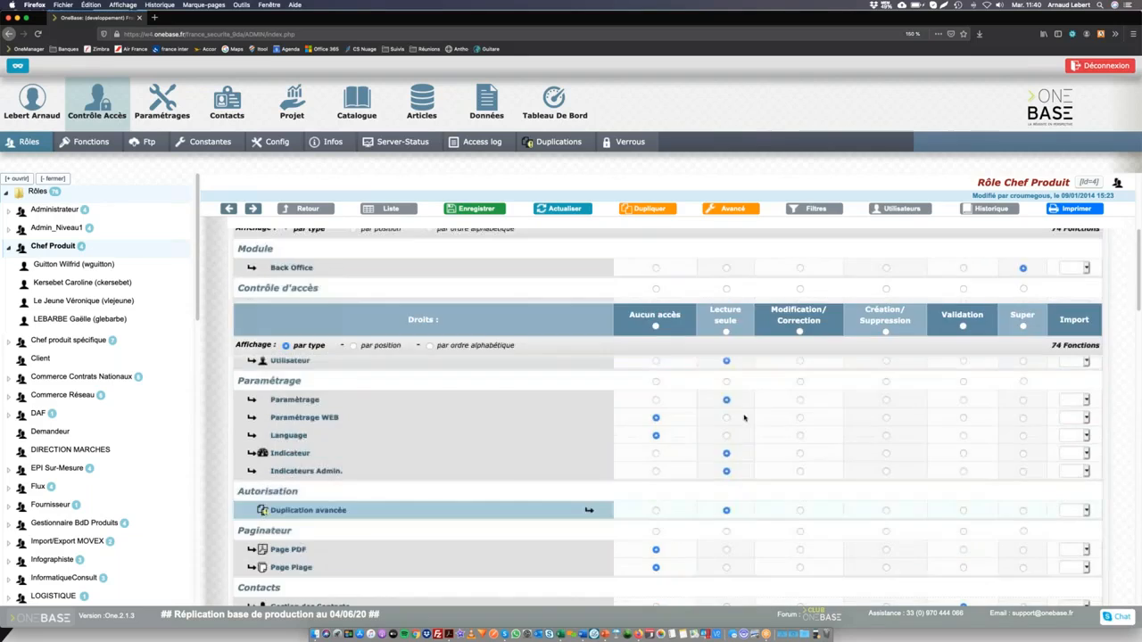
scroll(743, 418, "up", 5)
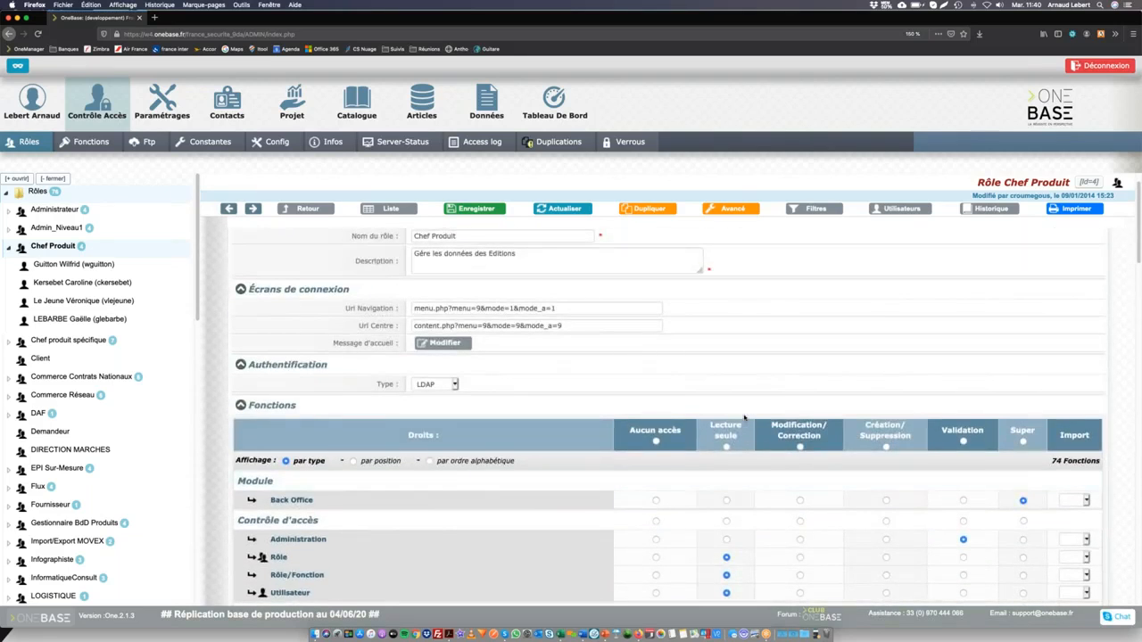
scroll(797, 313, "up", 1)
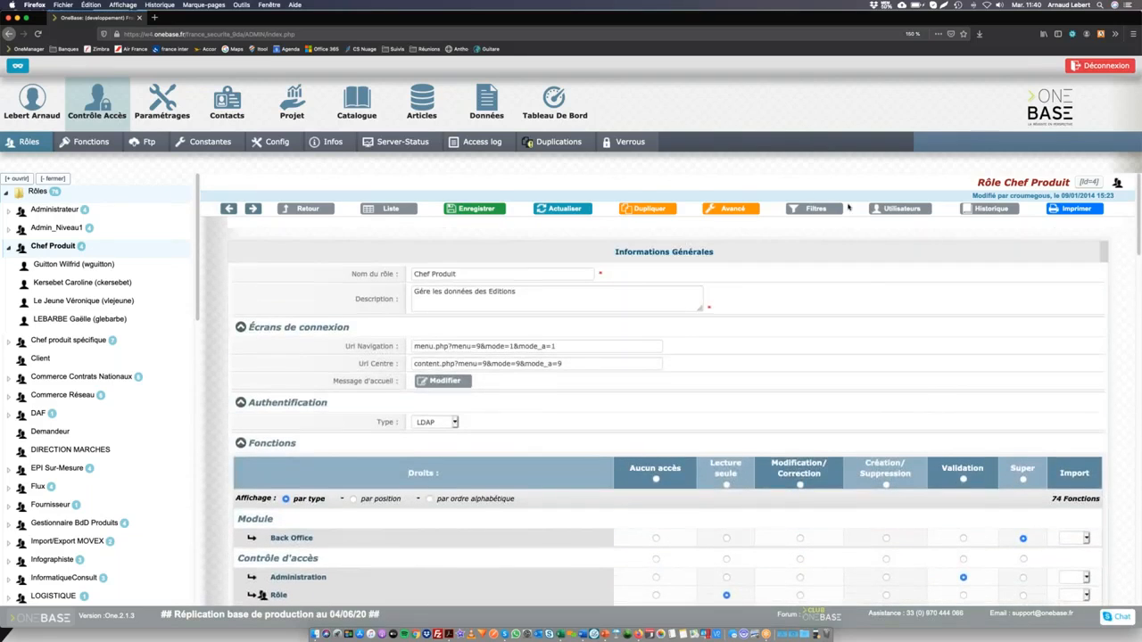
Step: List the contacts associated with the role and check the available group options in the second contact's user record
left_click(901, 212)
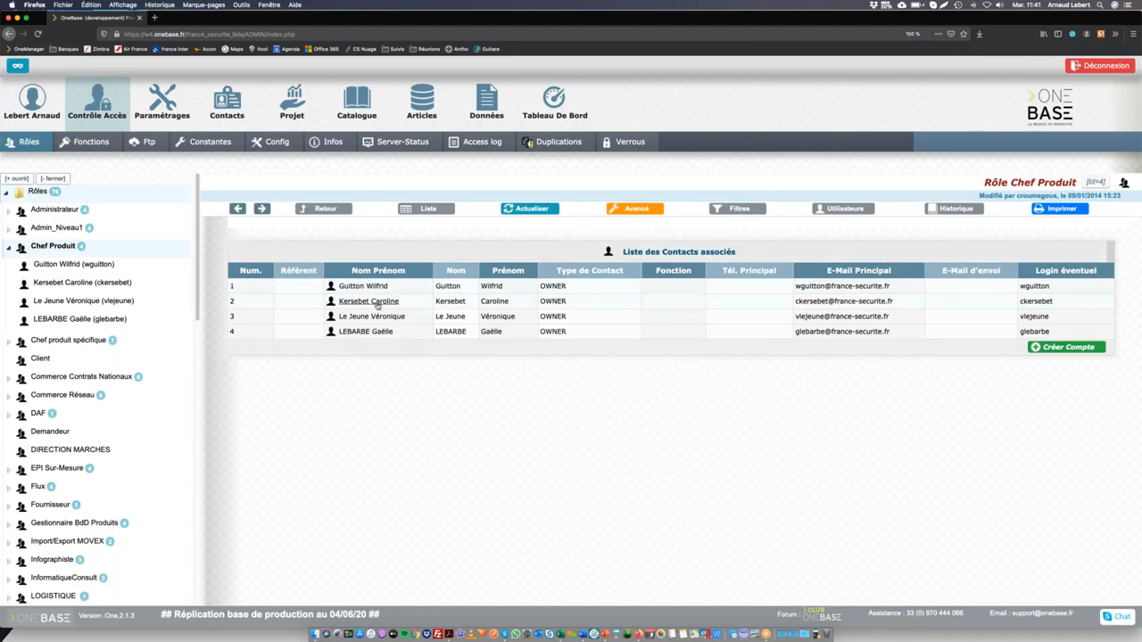
left_click(382, 331)
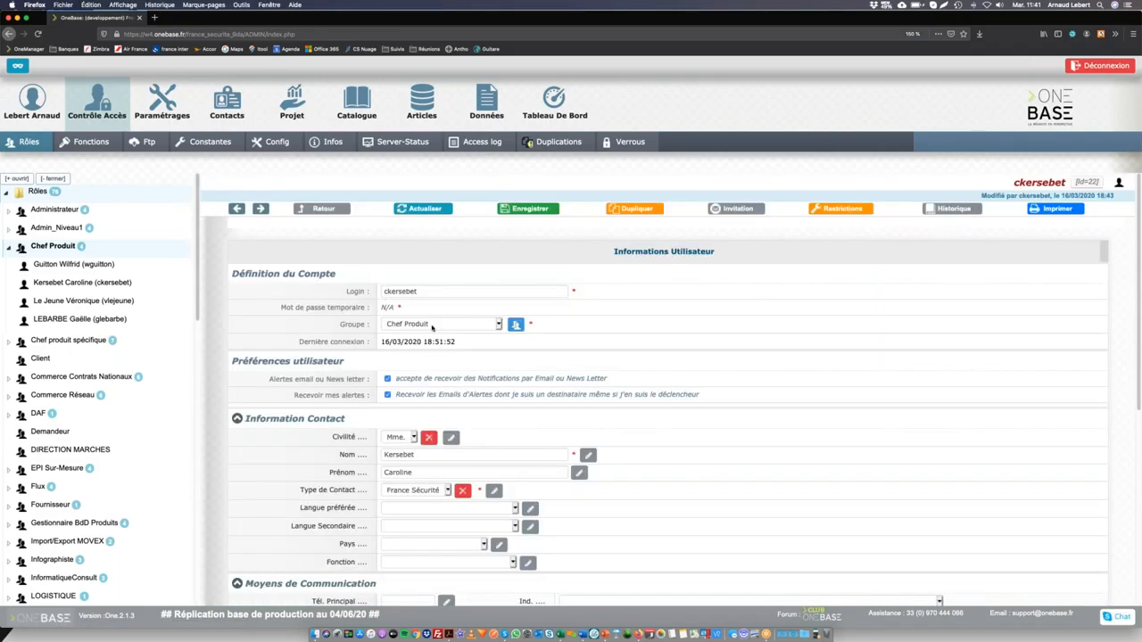
left_click(433, 324)
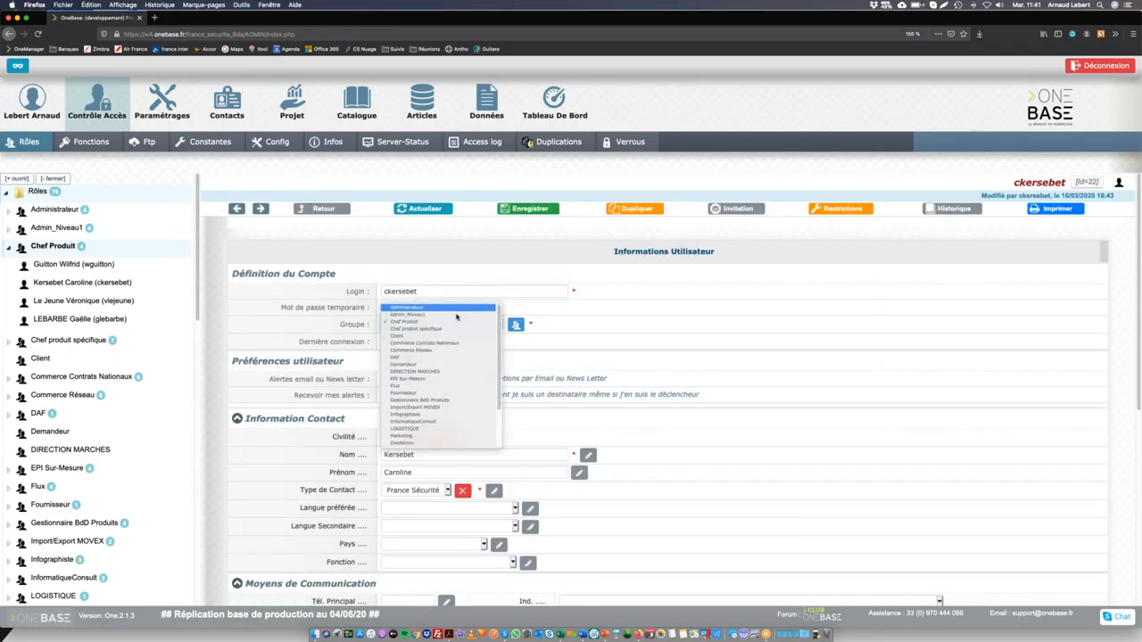
left_click(632, 339)
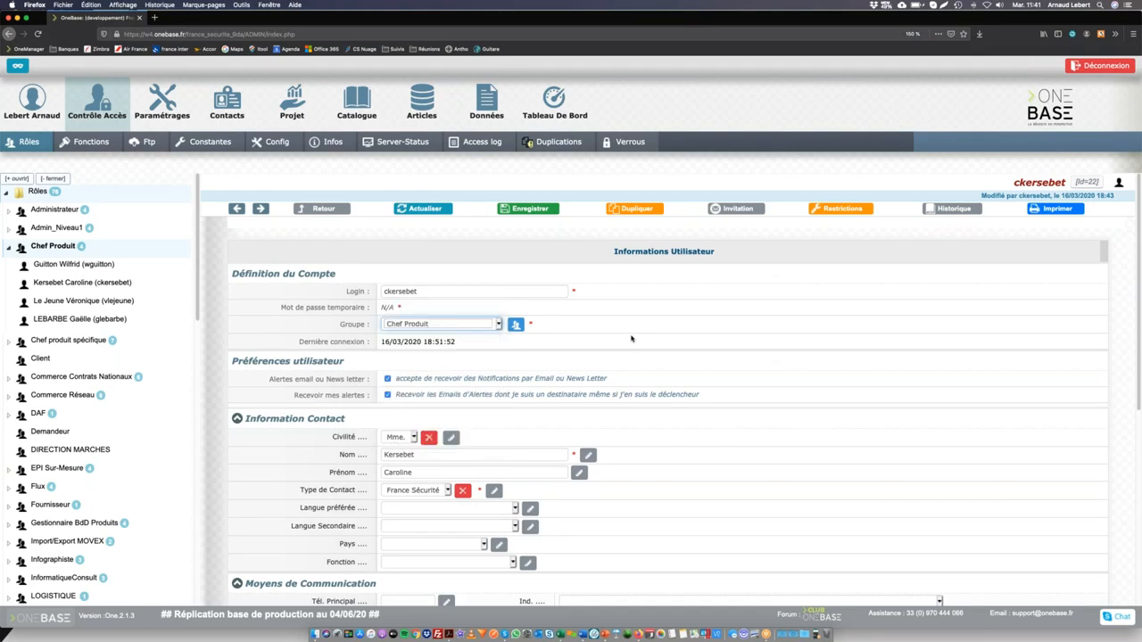
Step: Leave the user record for the associated contacts list and return to the Chef Produit role's general information
left_click(339, 210)
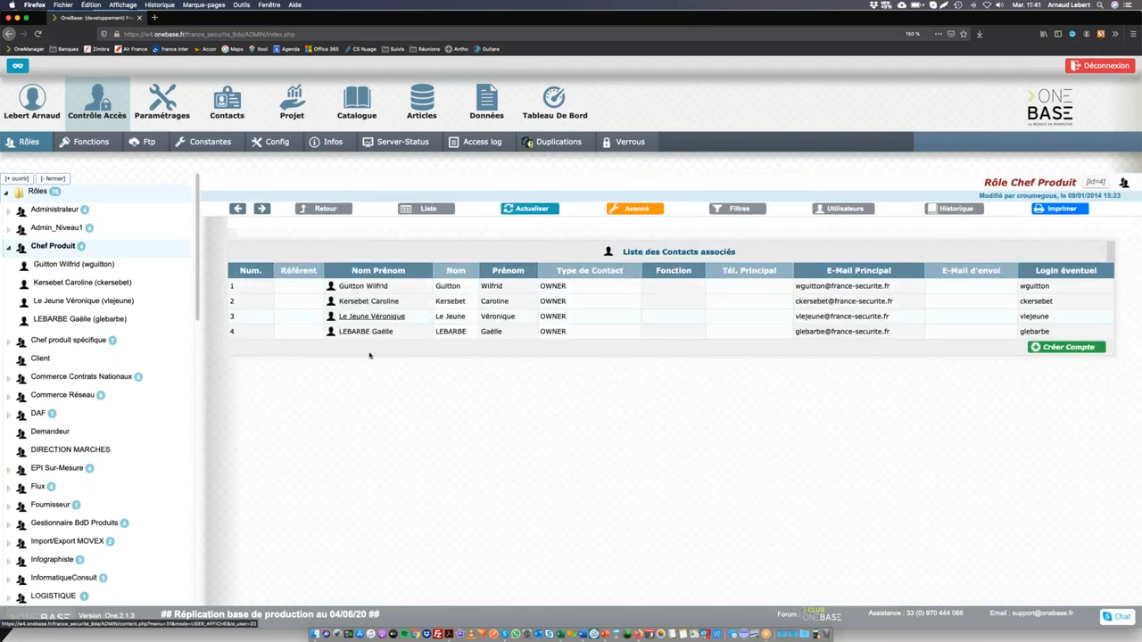
left_click_drag(1009, 183, 1079, 183)
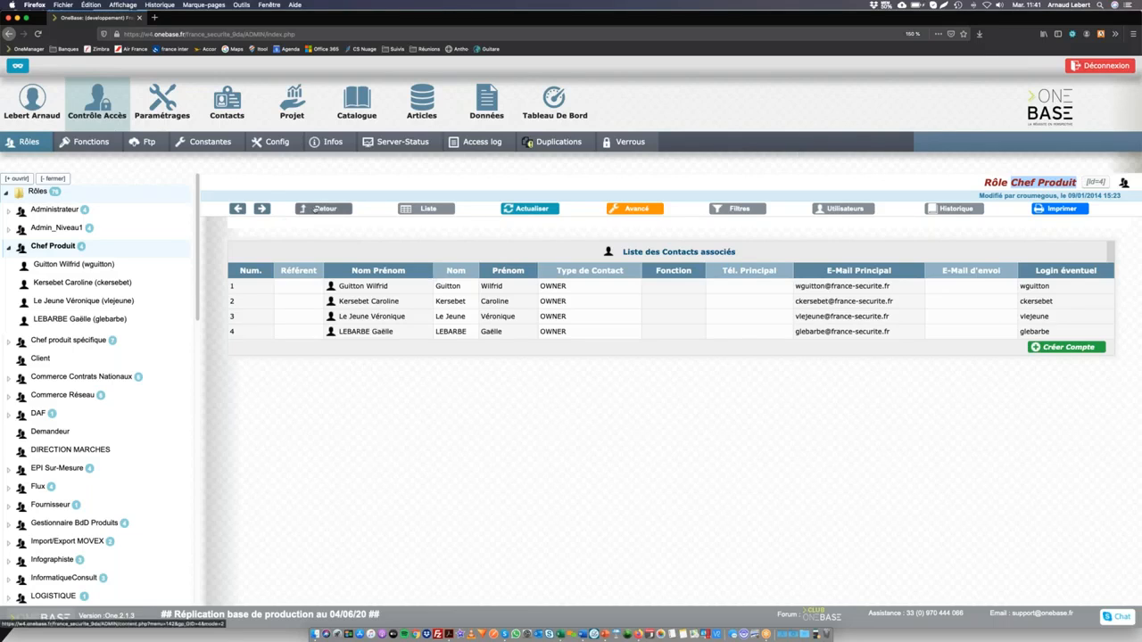
left_click(318, 209)
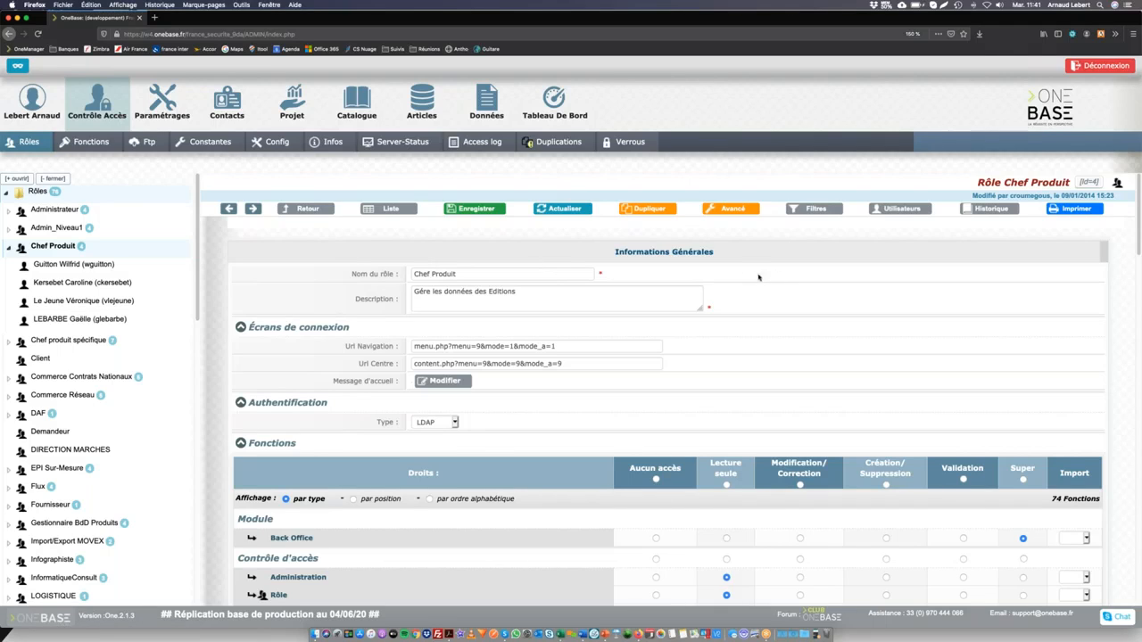
Step: In the role's edition restrictions, set all editions to Masqué except CATALOGUE_2021, GLOBAL and FLASH_EPI_6 to Modification and CATALOGUE_2018 to Lecture Seule
left_click(737, 210)
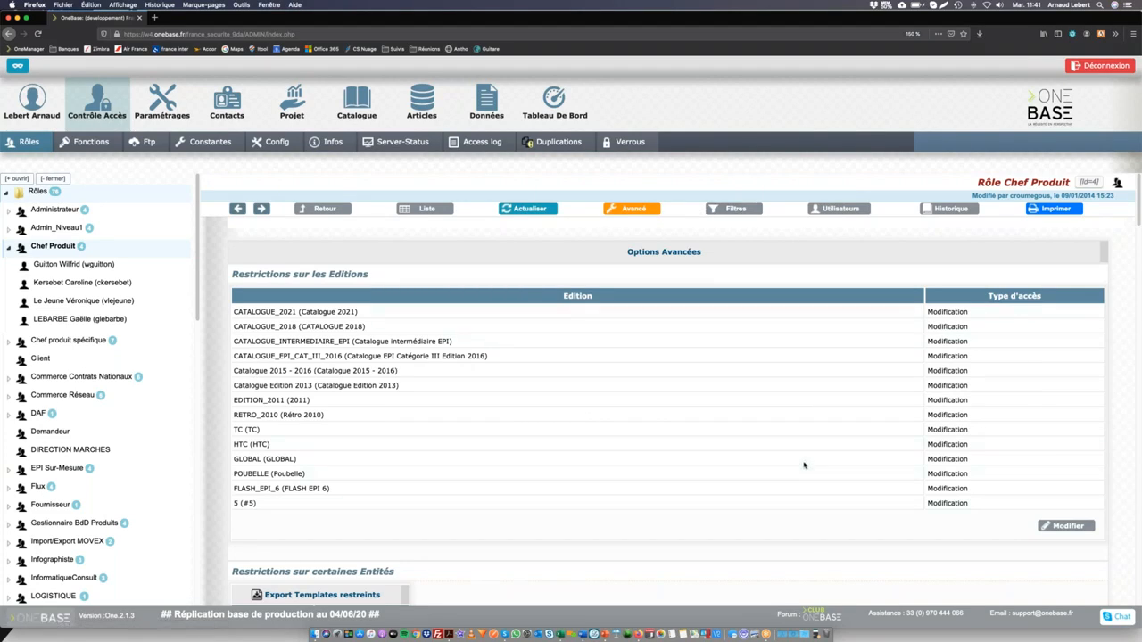
left_click(1062, 526)
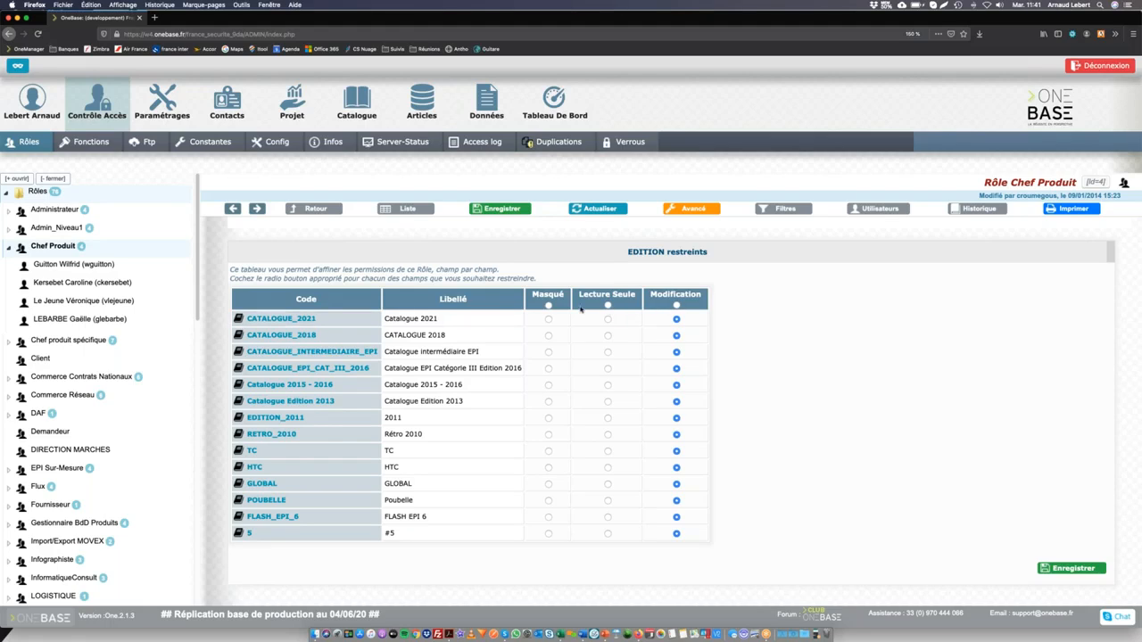
left_click(548, 306)
left_click(676, 319)
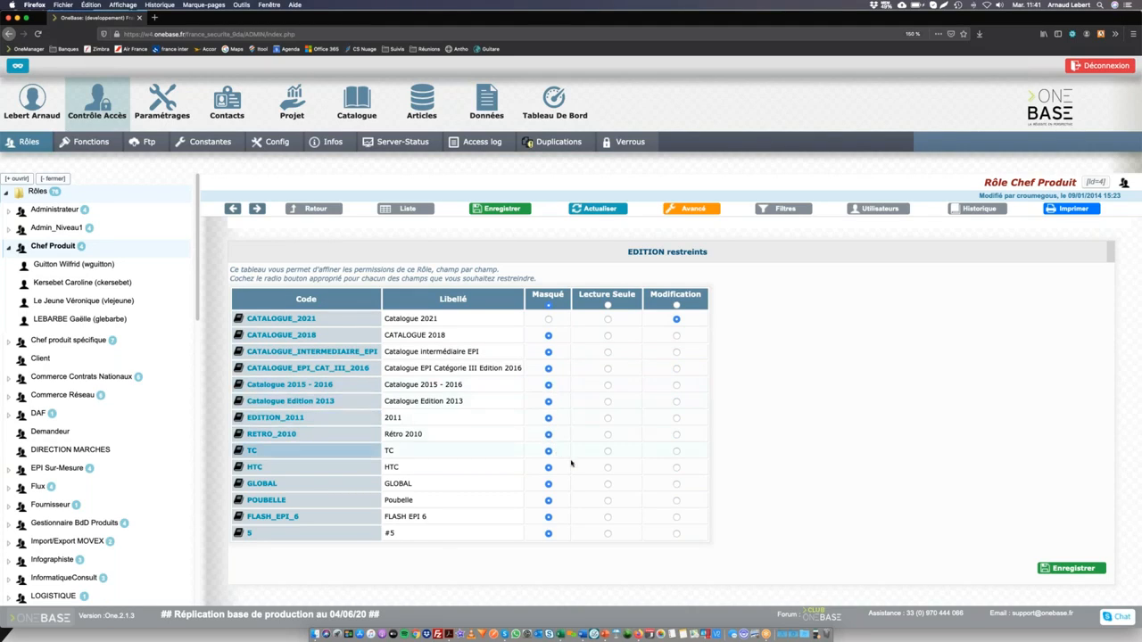
left_click(676, 484)
left_click(676, 518)
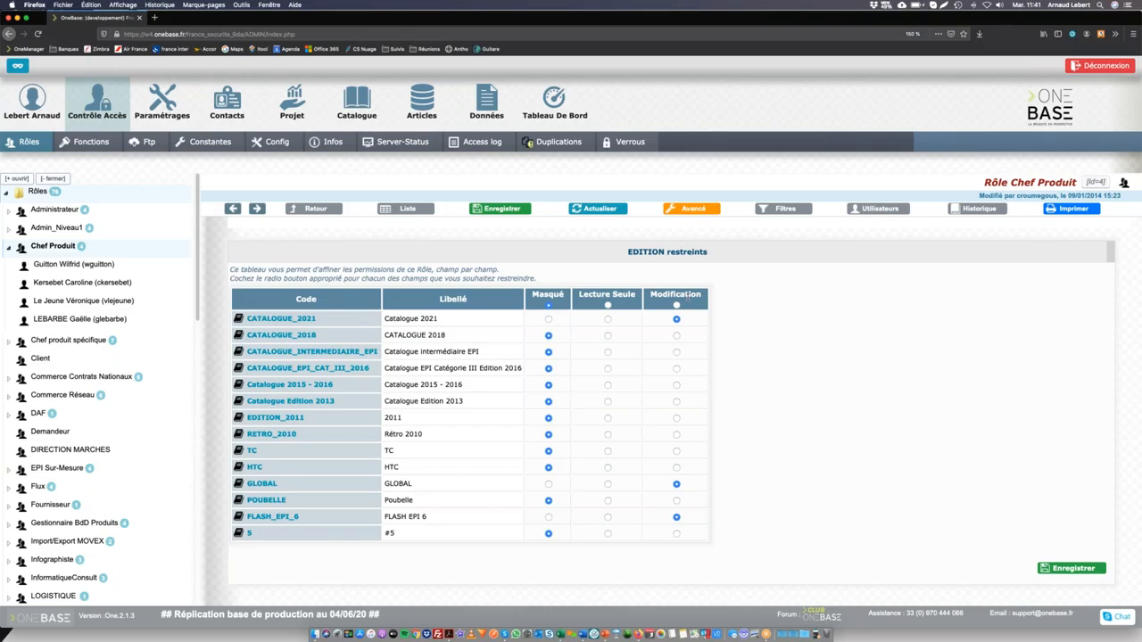
left_click(607, 336)
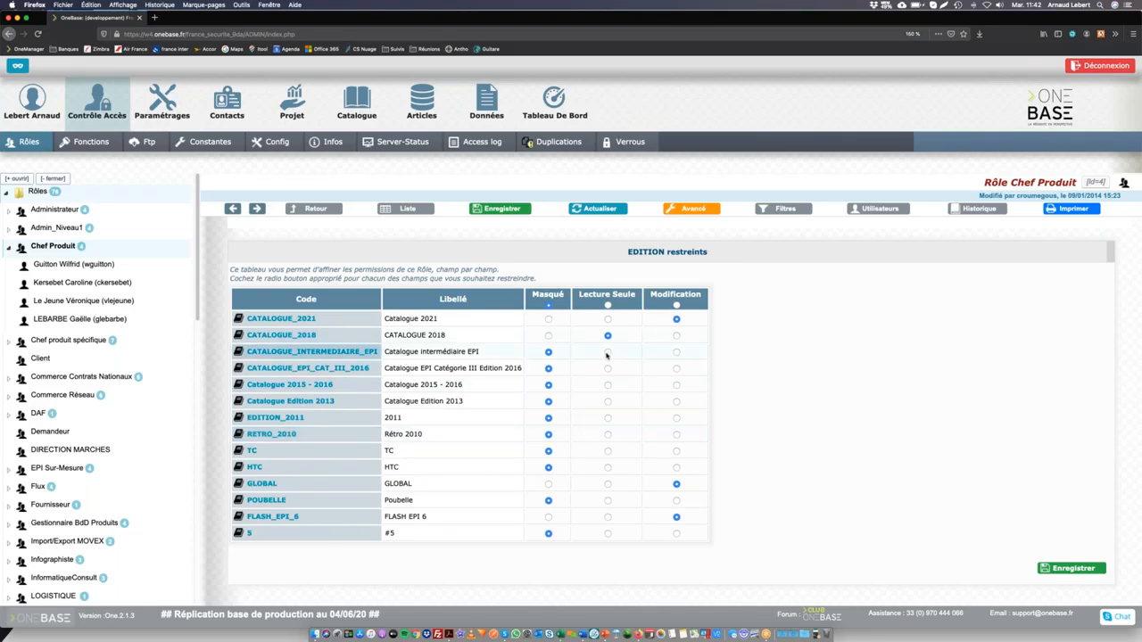
Step: Examine the role's filters and its advanced restrictions on export templates and PRODUIT fields, and return to the role's general information
left_click(783, 208)
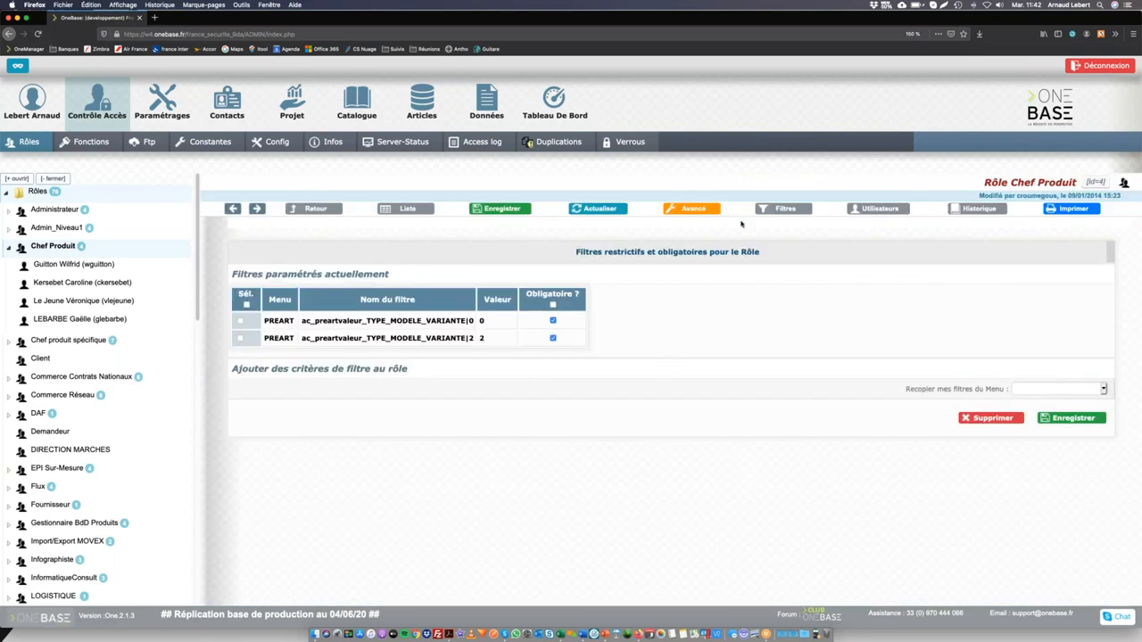
left_click(689, 210)
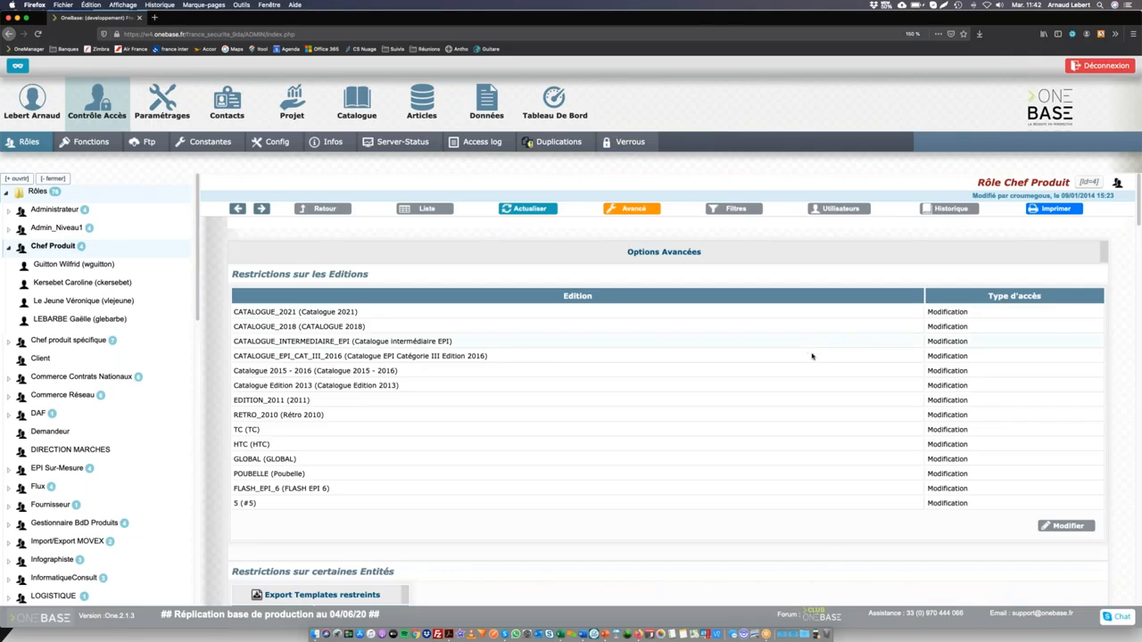
scroll(803, 360, "down", 2)
scroll(802, 360, "down", 5)
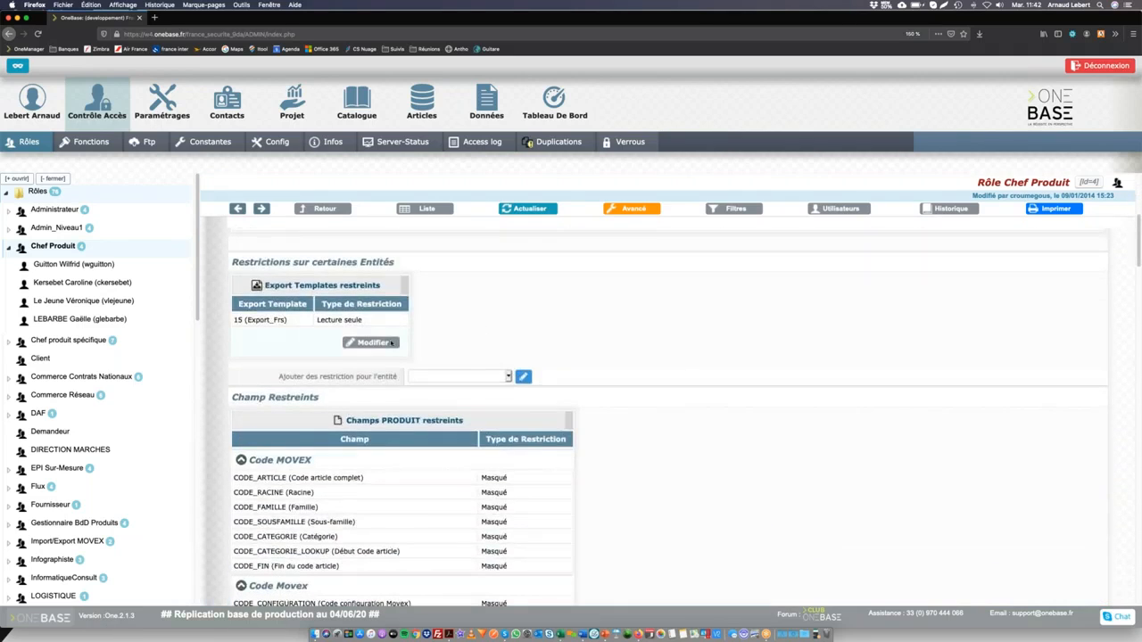
scroll(426, 339, "down", 1)
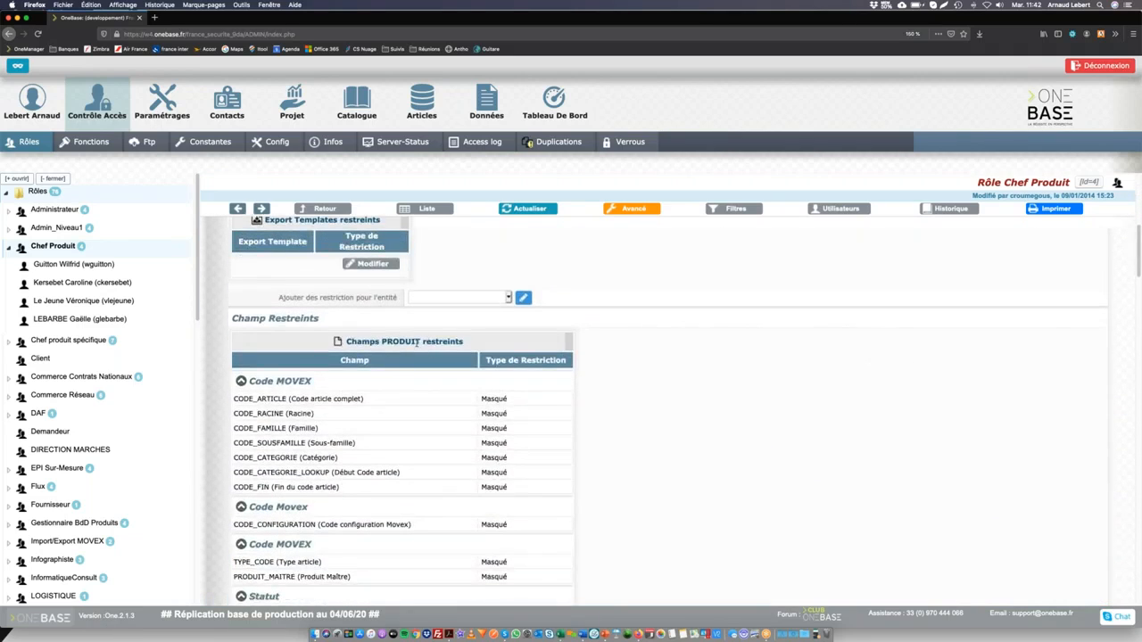
double_click(418, 343)
scroll(398, 355, "down", 9)
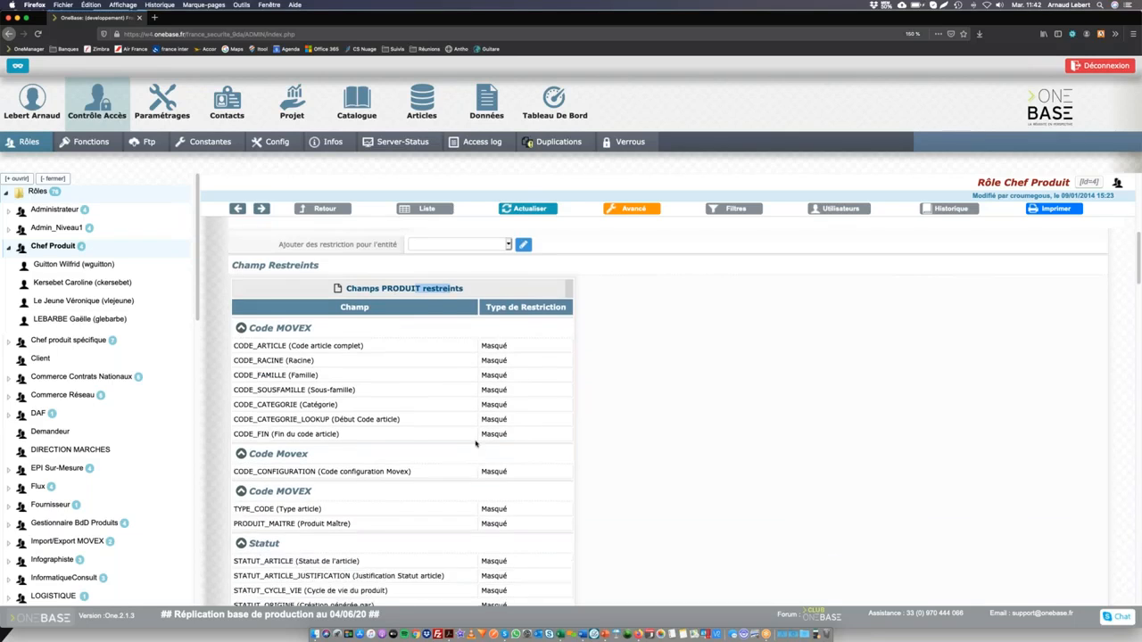
scroll(401, 419, "down", 5)
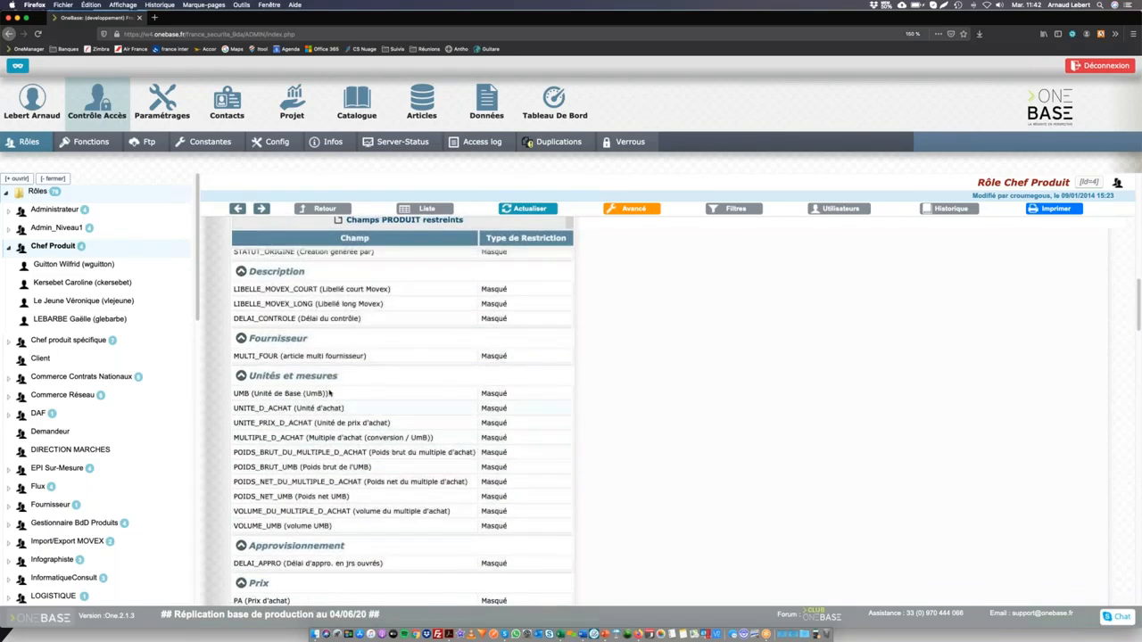
scroll(314, 360, "up", 2)
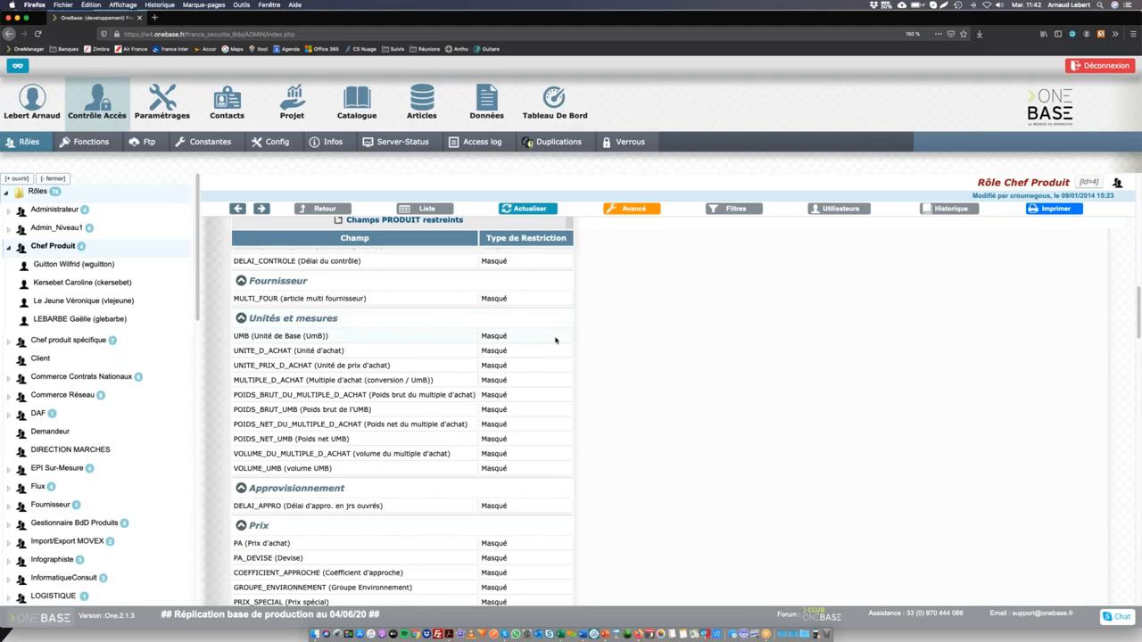
scroll(552, 346, "up", 10)
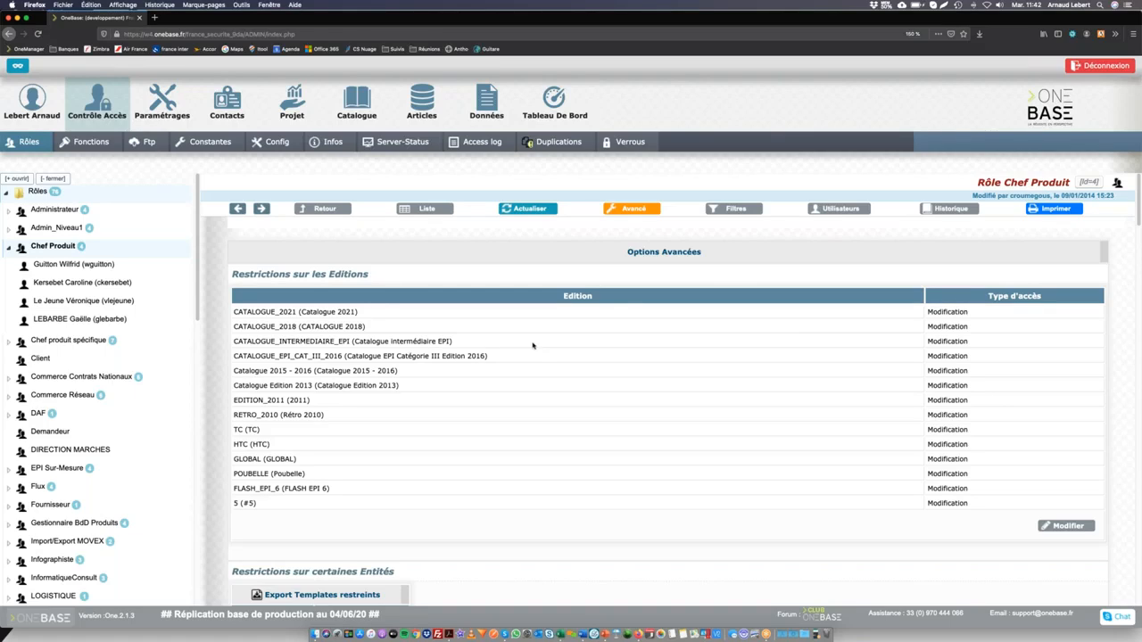
left_click(324, 211)
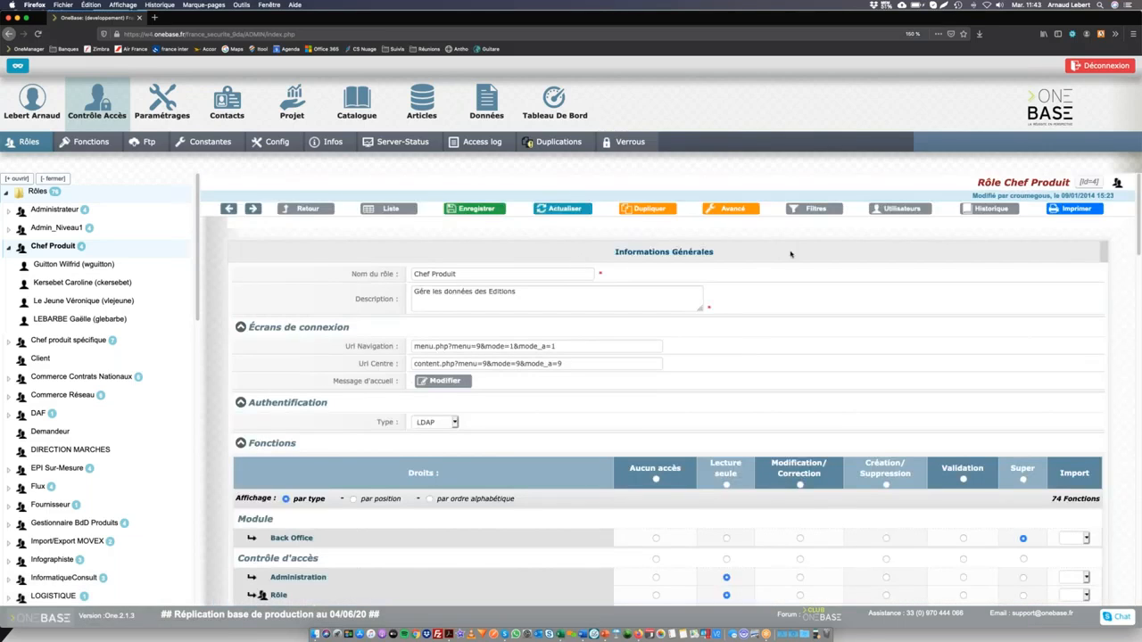
Step: Open a blank new role form and check its name and description fields and the available authentication types
left_click(33, 193)
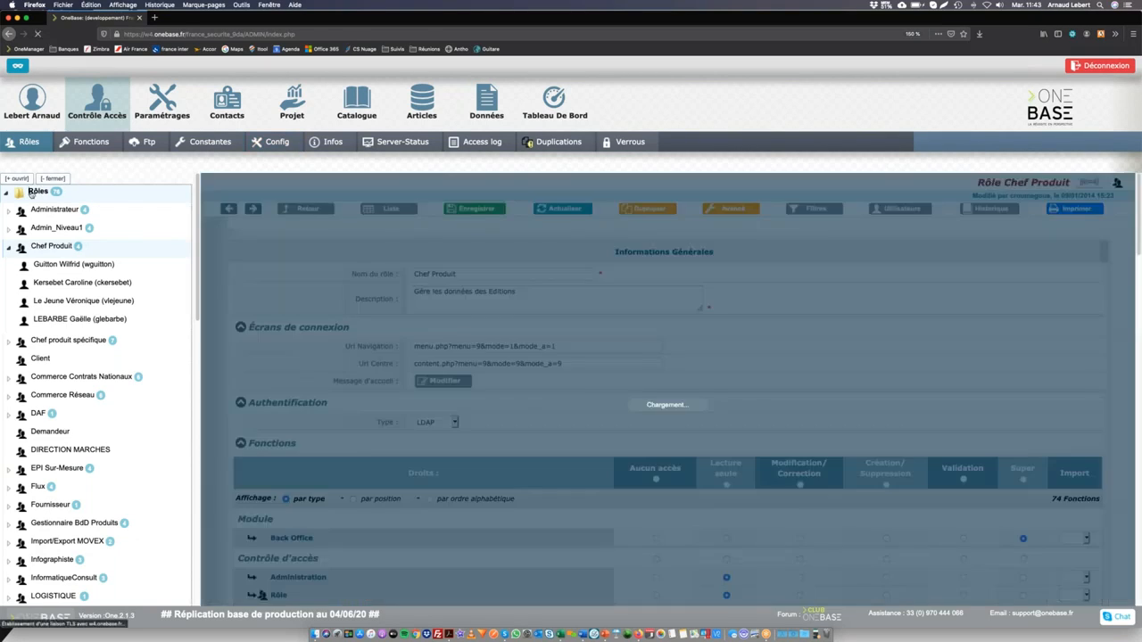
left_click(528, 199)
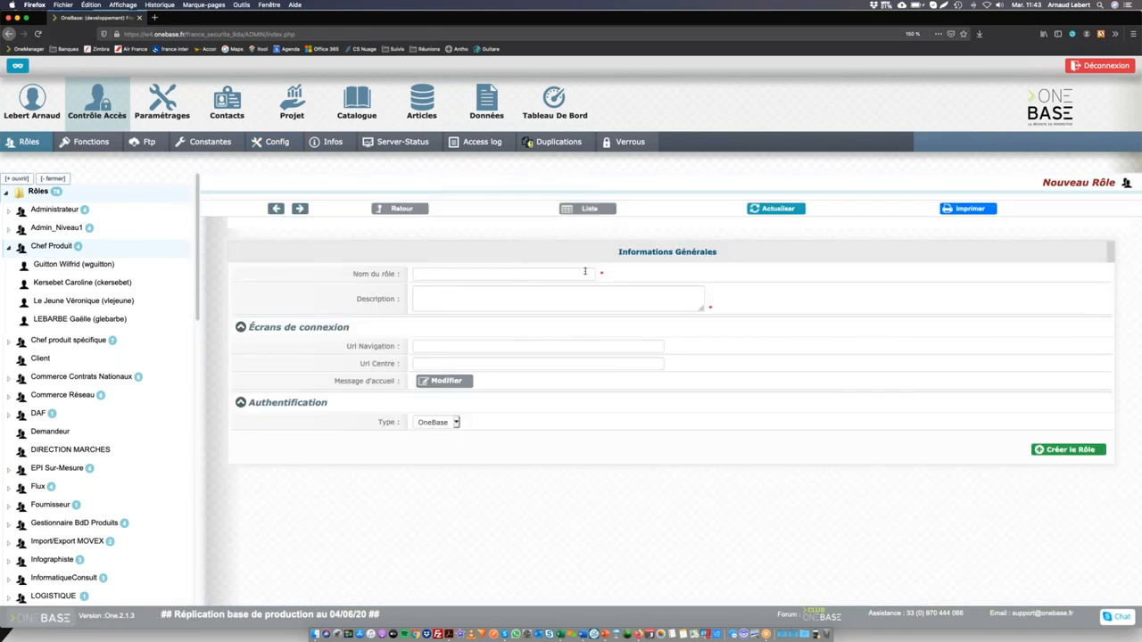
left_click(505, 276)
left_click(503, 304)
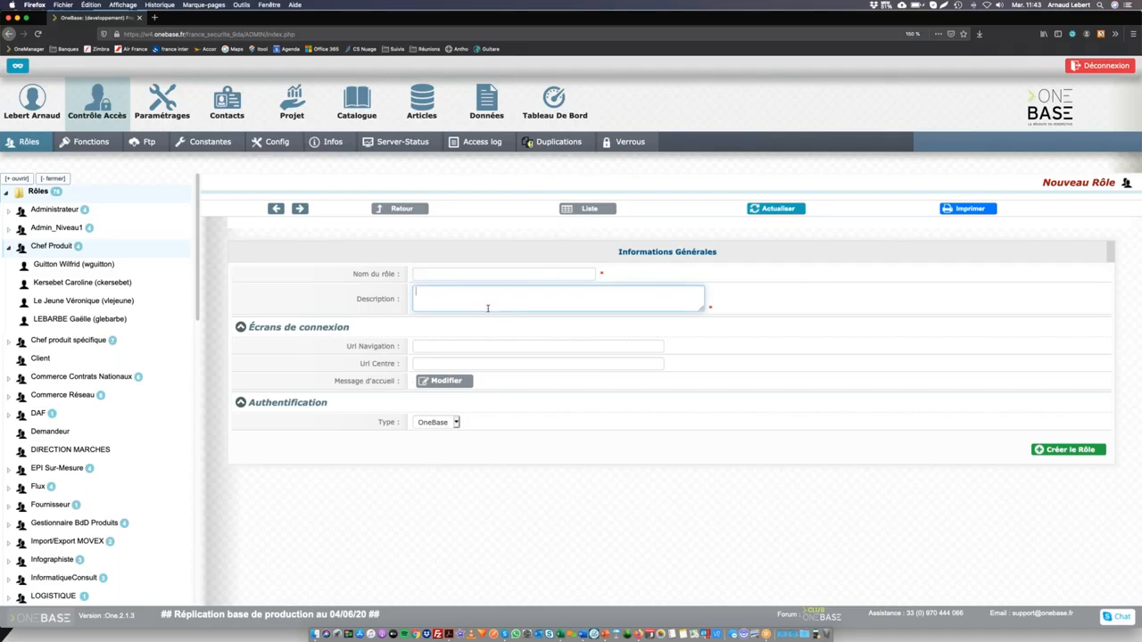
left_click(446, 427)
left_click(447, 430)
left_click(503, 428)
left_click(433, 428)
left_click(436, 421)
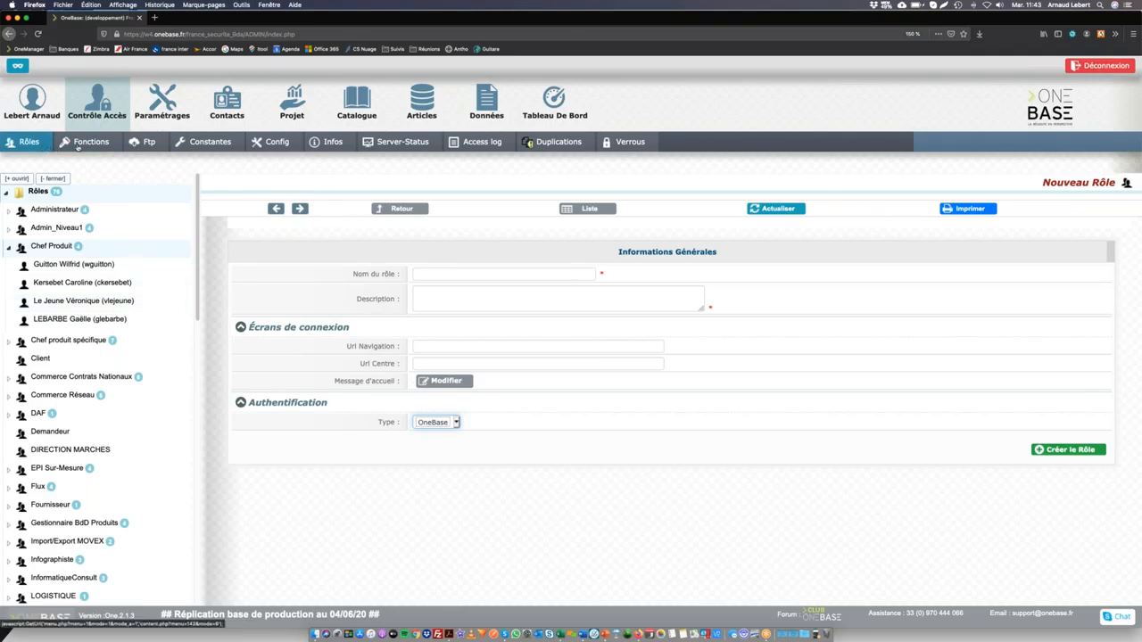
Step: Reopen the Chef Produit role and examine its function rights from Contrôle d'accès through Fournisseurs, Clients and Gestion
left_click(63, 249)
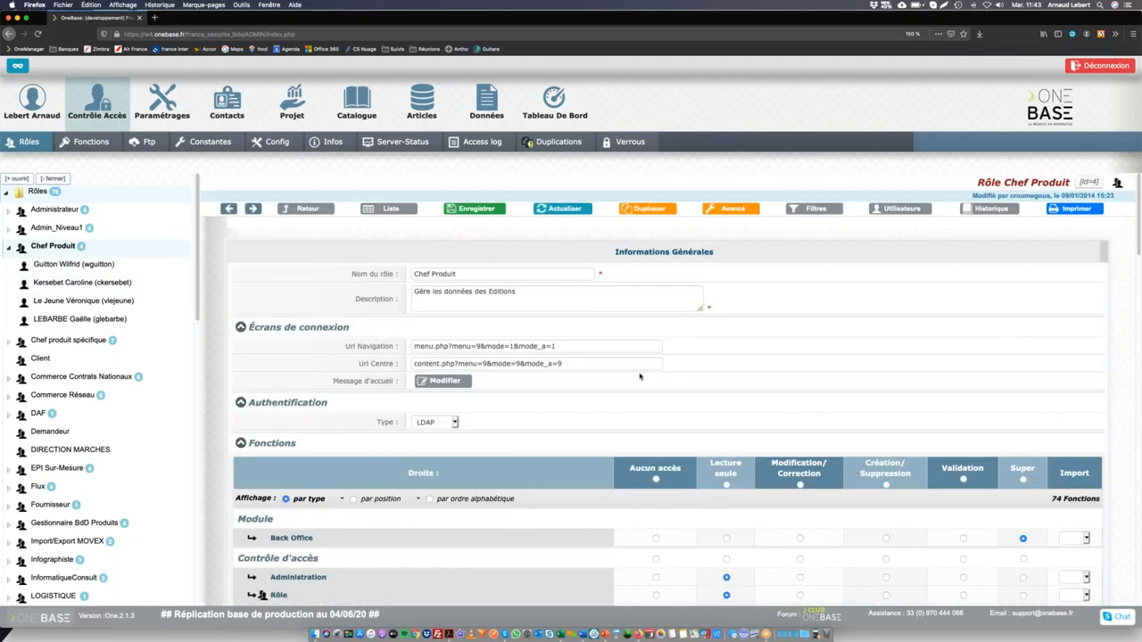
scroll(589, 438, "down", 3)
scroll(589, 438, "down", 2)
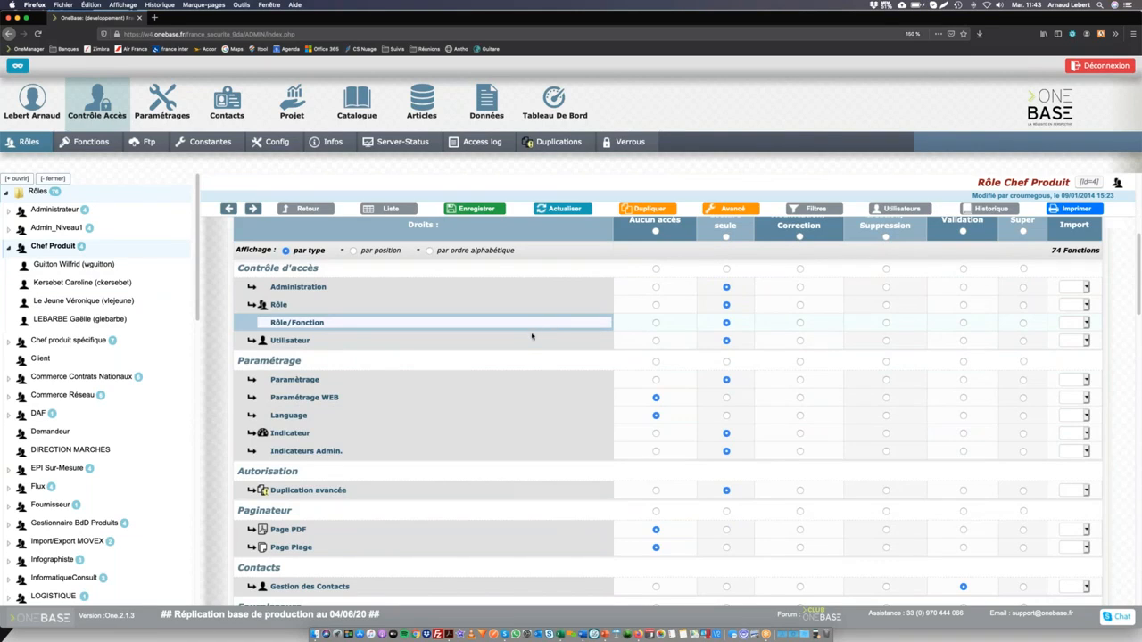
scroll(445, 463, "down", 5)
scroll(448, 462, "down", 2)
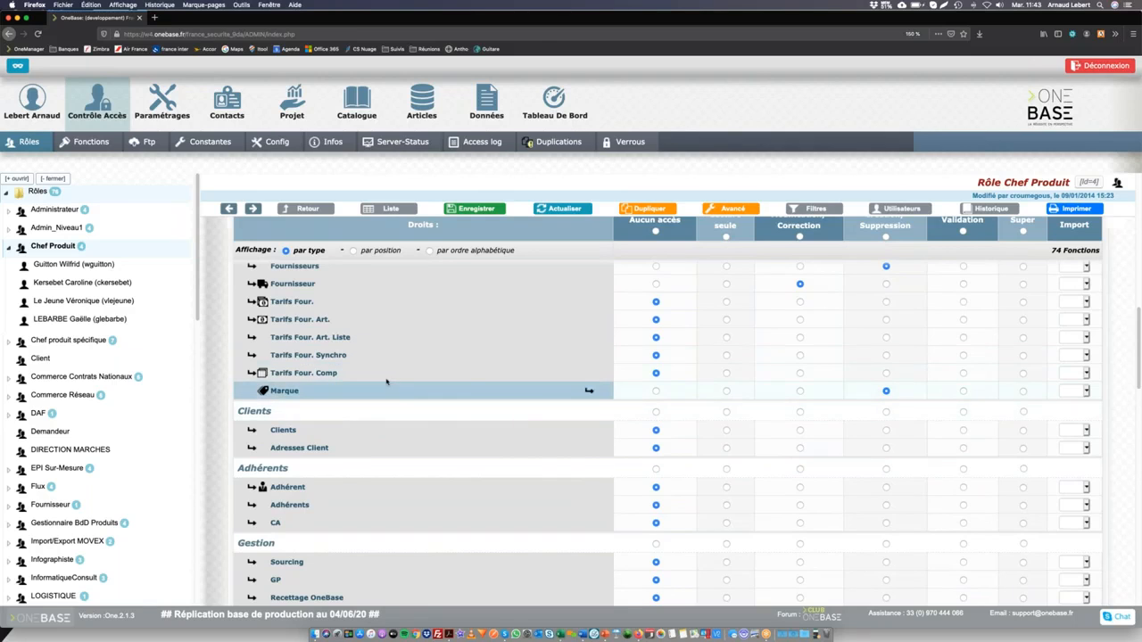
scroll(386, 384, "up", 15)
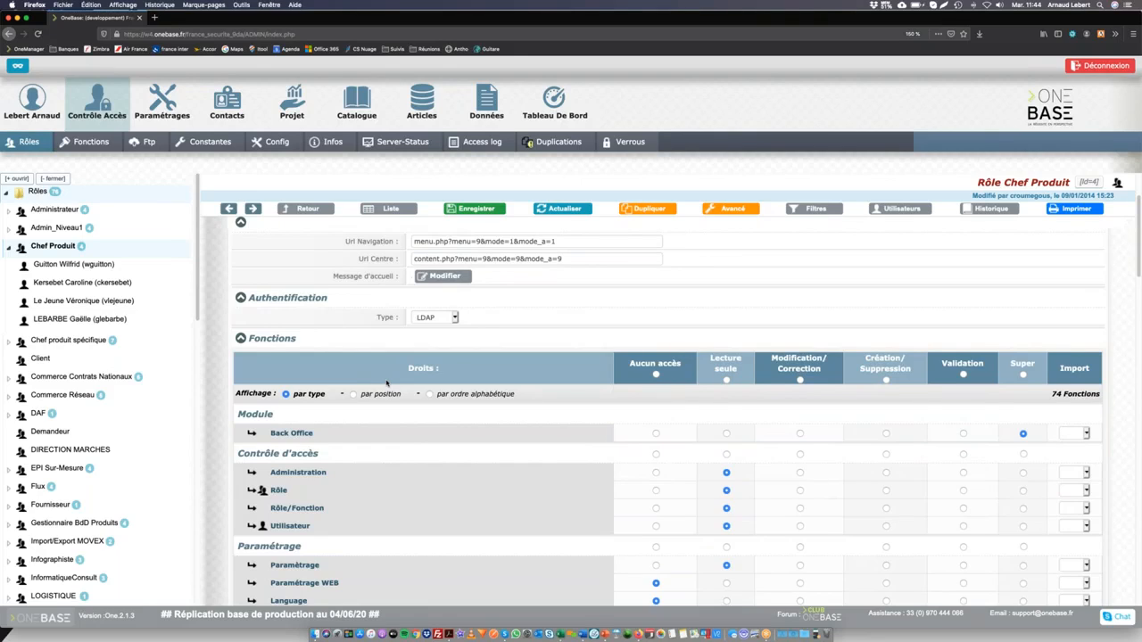
Step: Open article S361030GVM from the Pré-Réf list of 361 - Combinaisons and display its Demandeur Commerce section
mouse_move(422, 104)
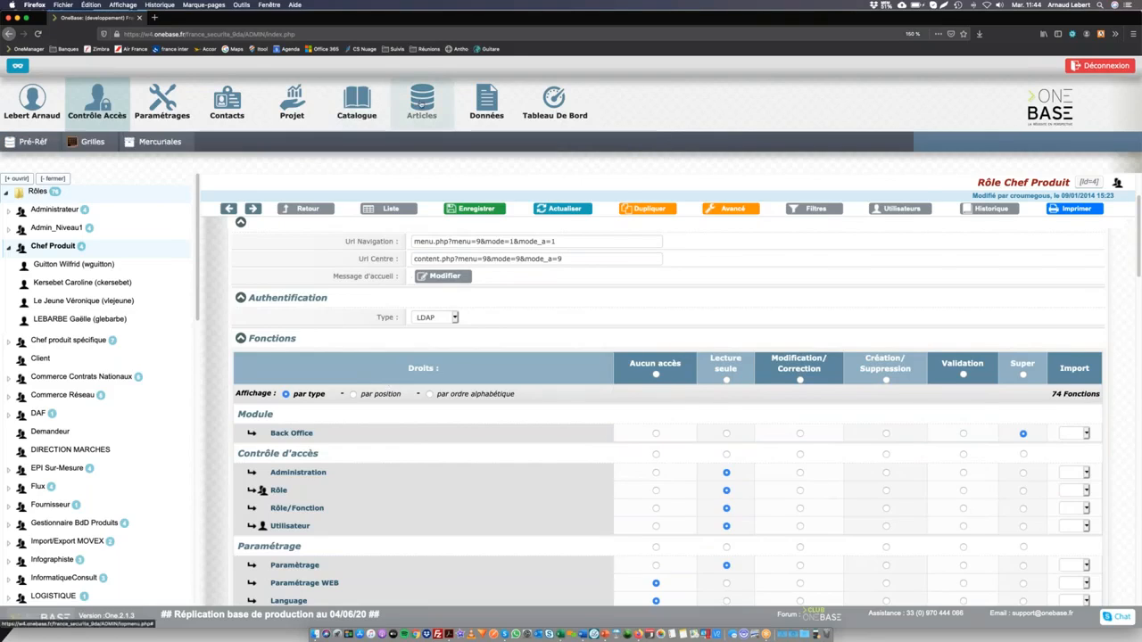
left_click(35, 142)
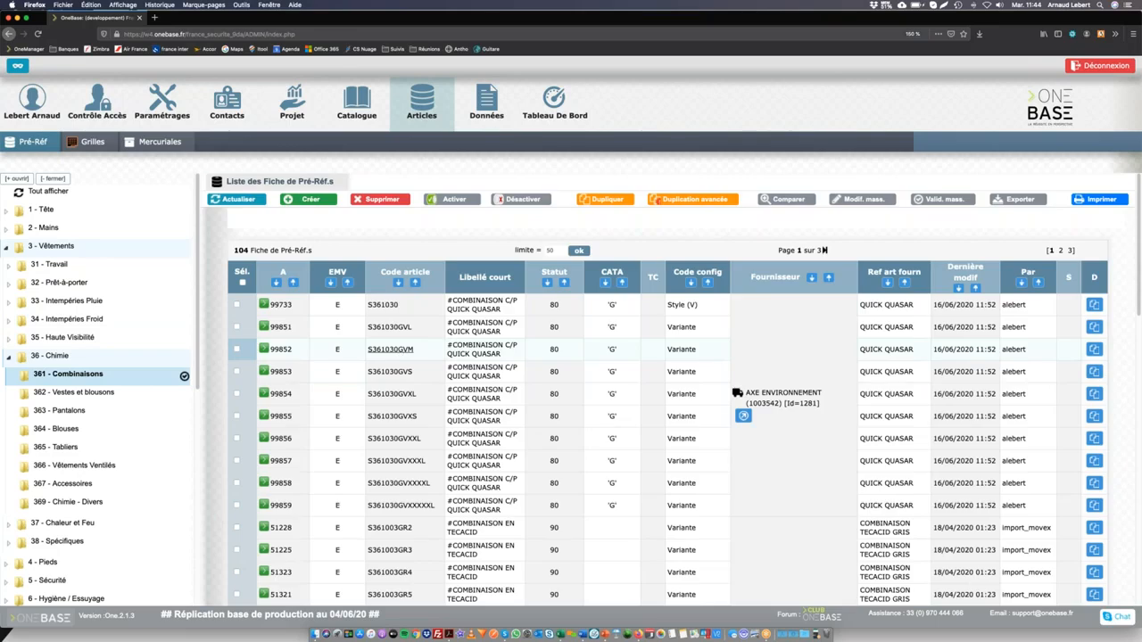
left_click(391, 349)
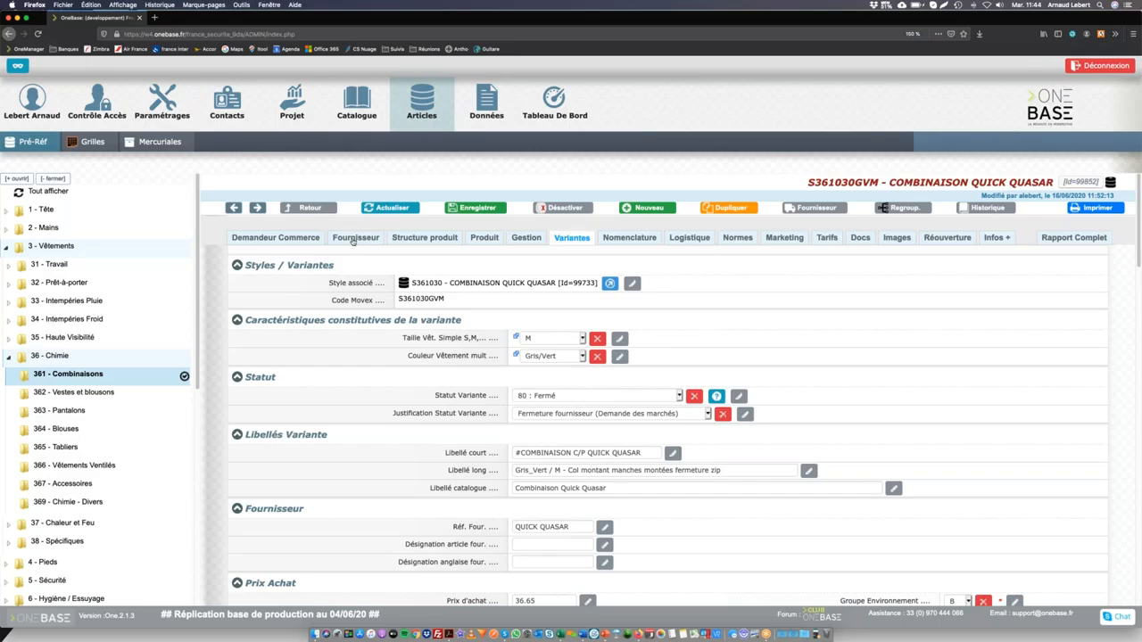
left_click(283, 238)
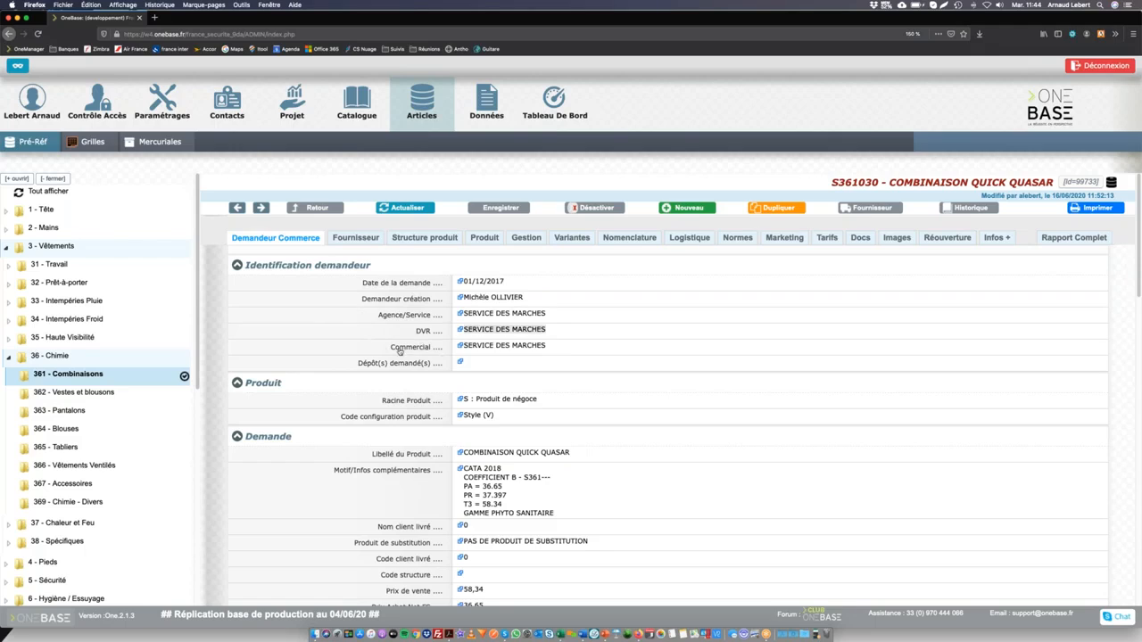
Step: Open the field definition of Libellé du Produit and compare it with the article's Demandeur Commerce section and validation table
scroll(393, 350, "down", 1)
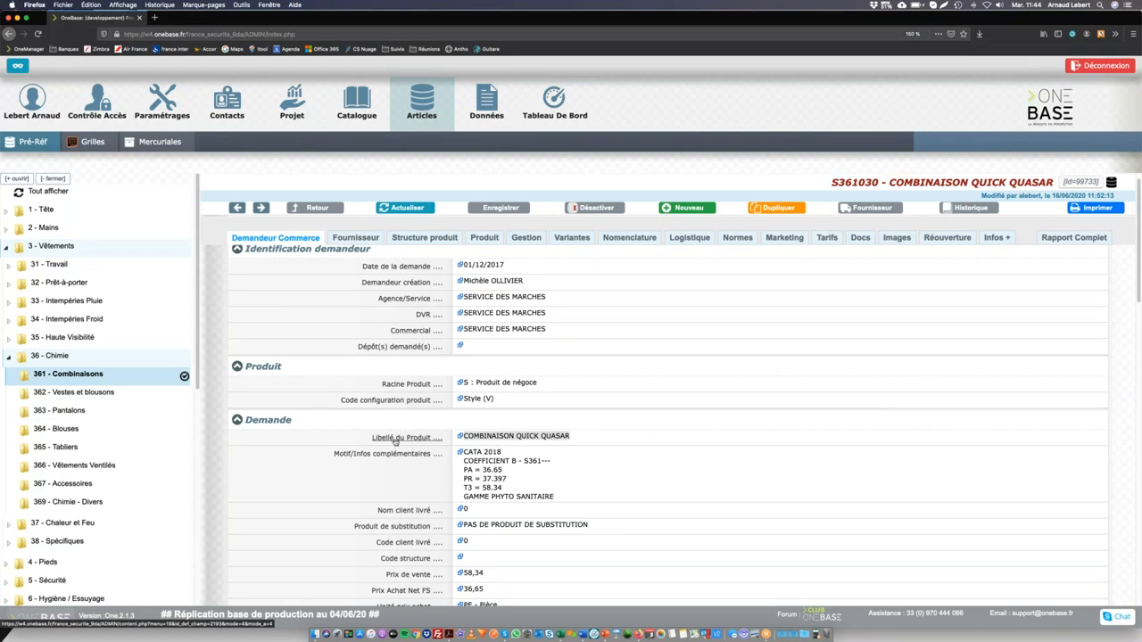
left_click(393, 442)
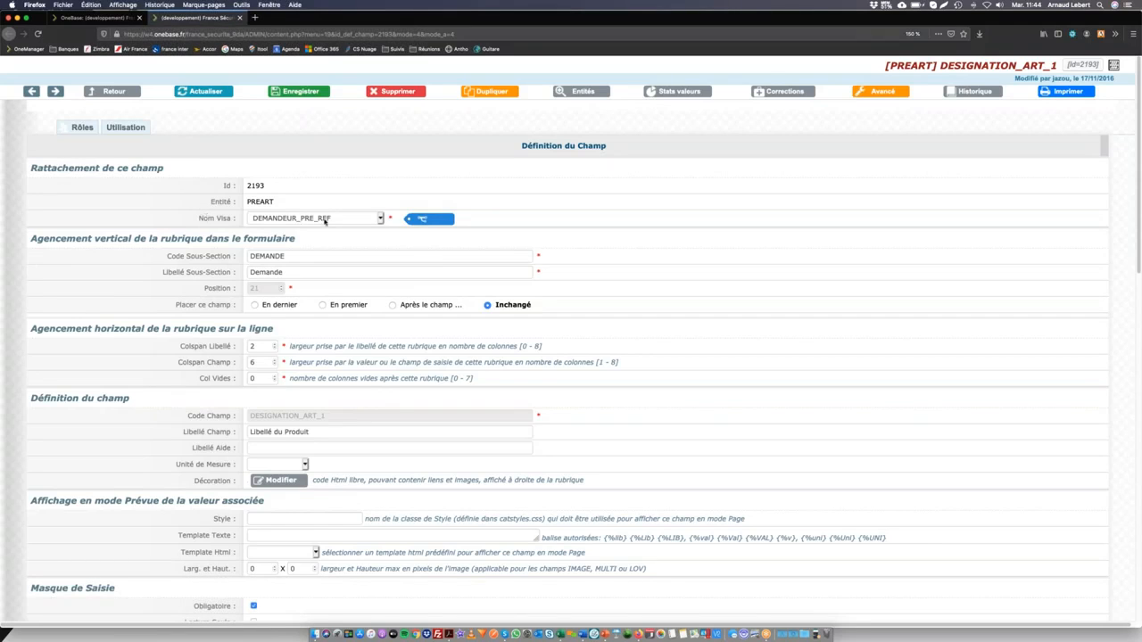
left_click(109, 16)
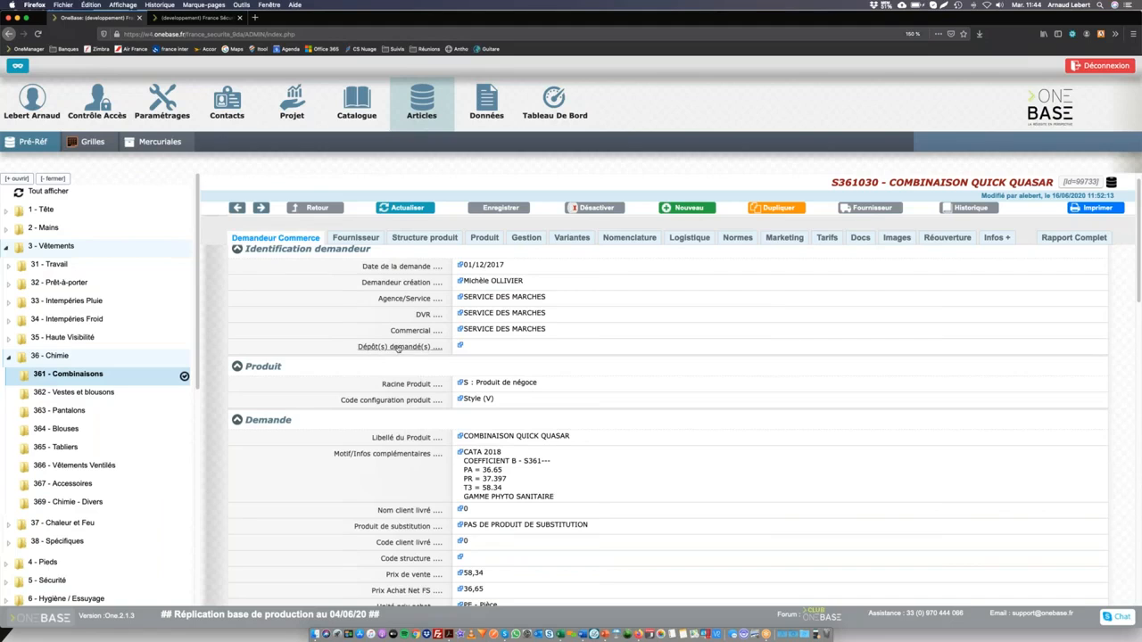
scroll(415, 537, "down", 5)
scroll(416, 537, "down", 10)
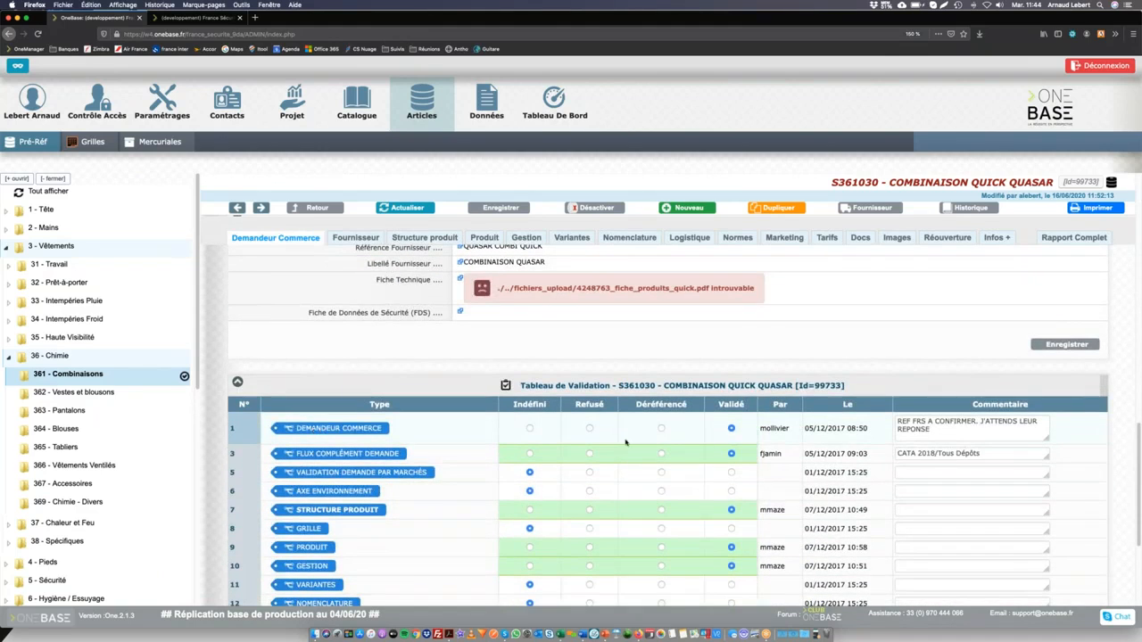
scroll(520, 379, "up", 12)
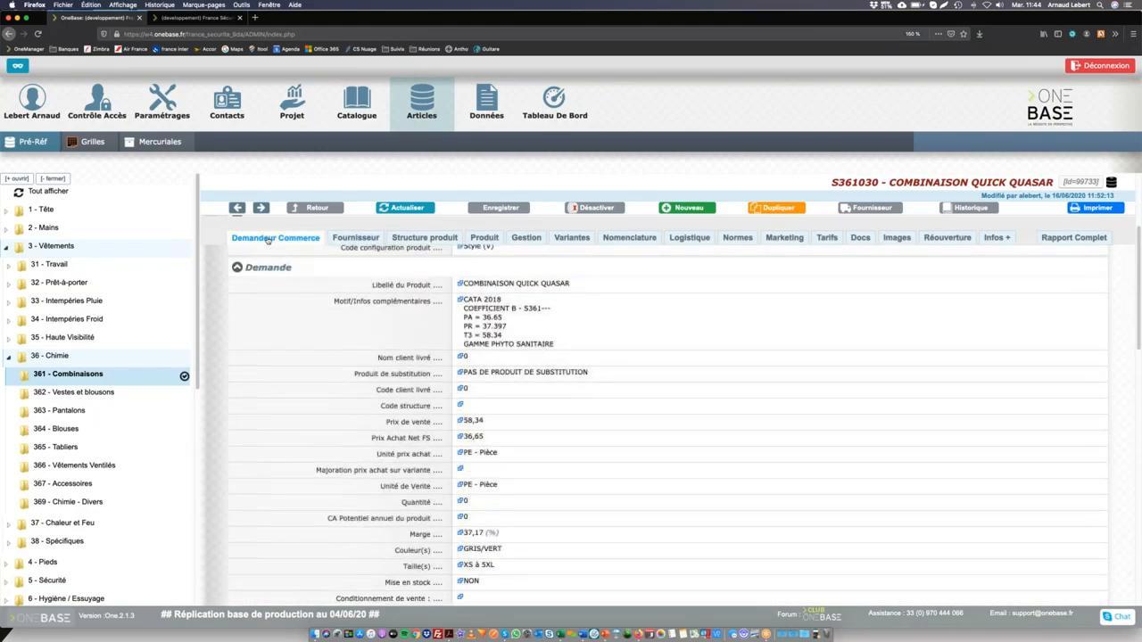
left_click(284, 239)
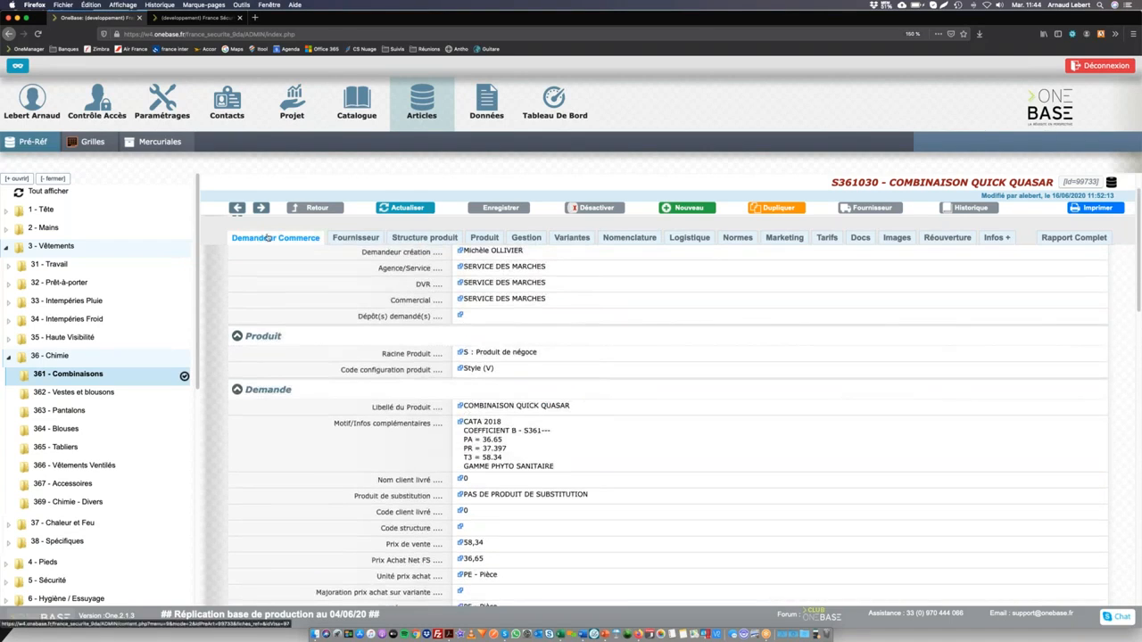
left_click(270, 233)
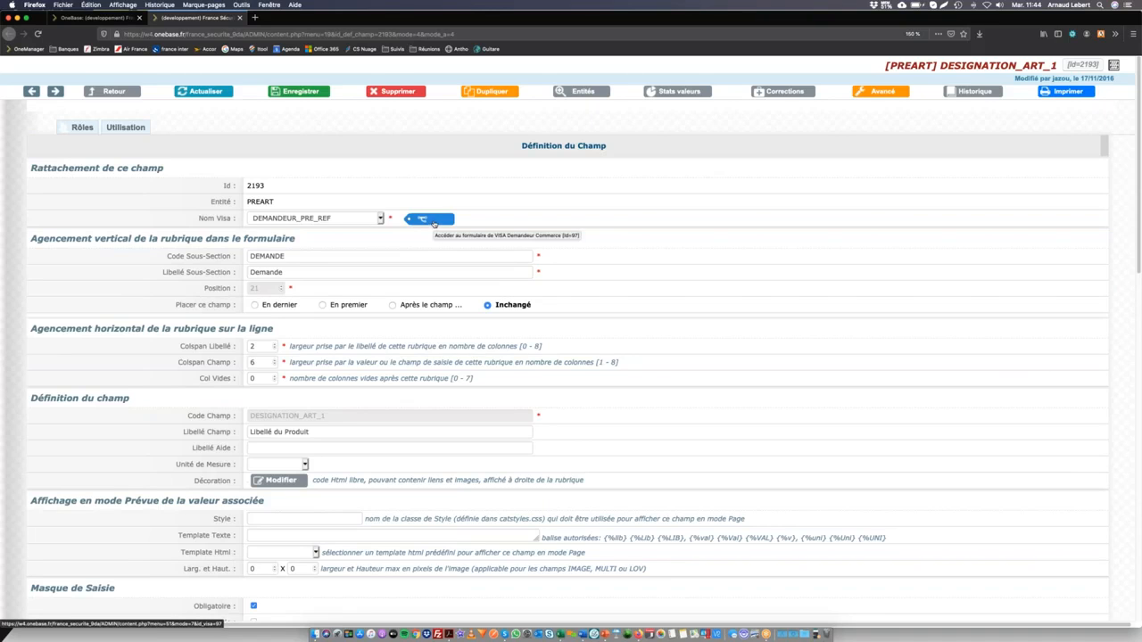
Step: Follow the field's DEMANDEUR_PRE_REF visa to its associated function Préart Création and display the access restrictions per role
left_click(433, 219)
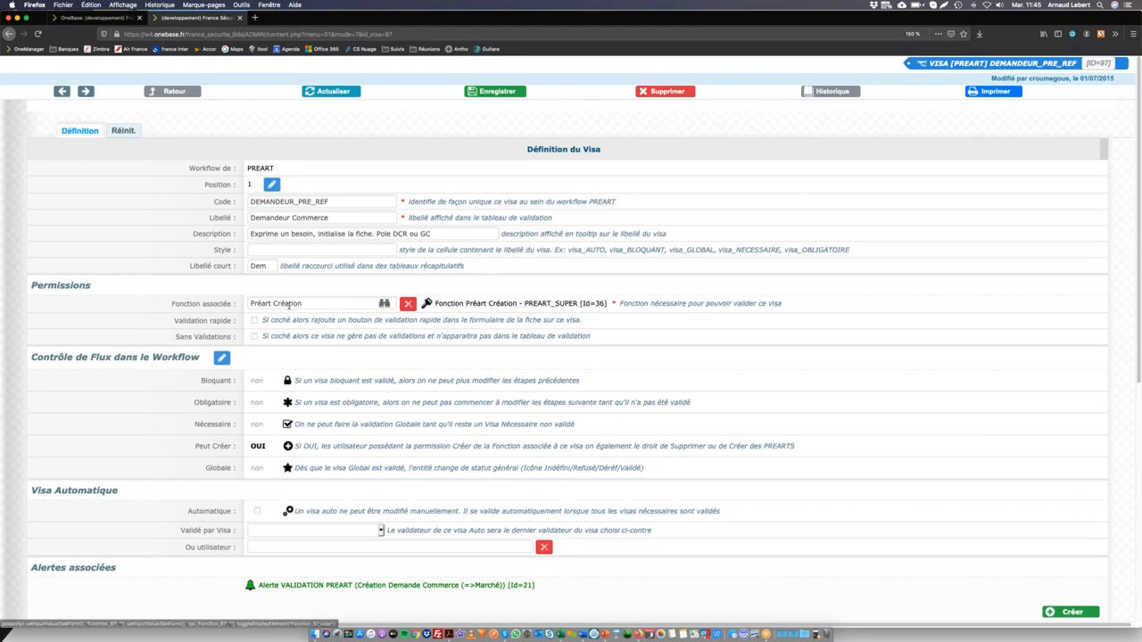
left_click(482, 304)
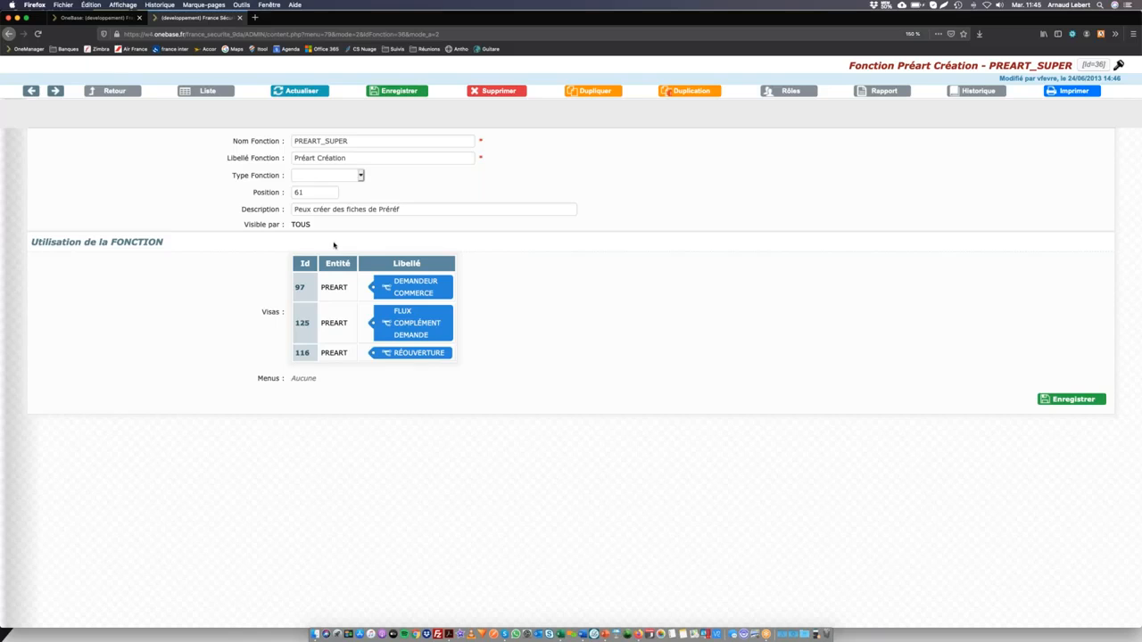
left_click(791, 91)
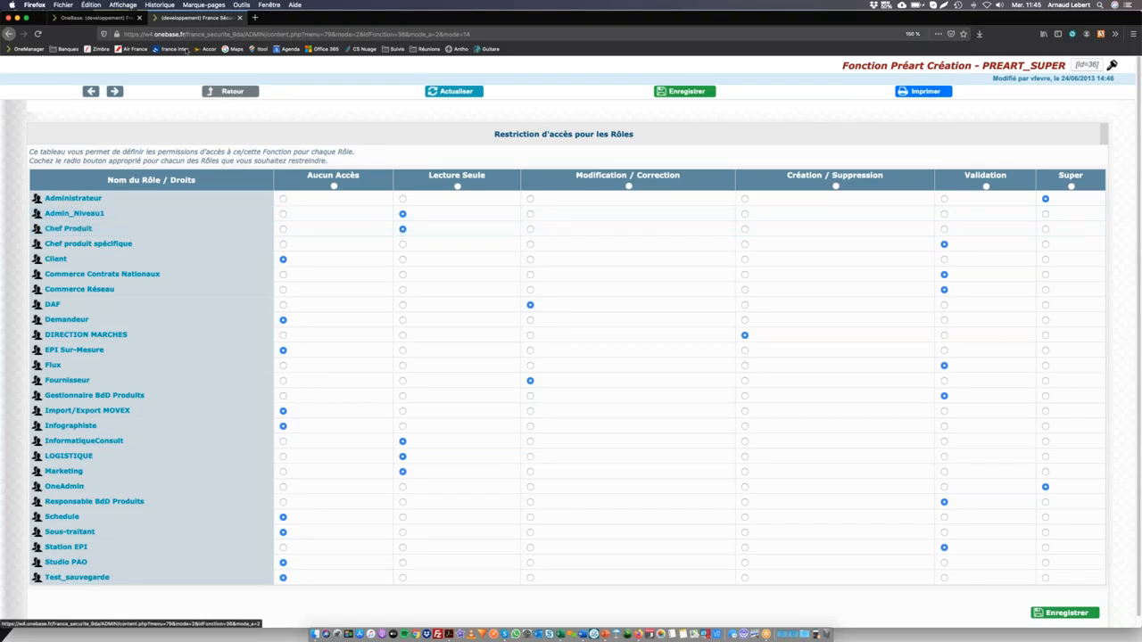
Step: Return to the S361030 article record and review the visas in its validation table
left_click(116, 20)
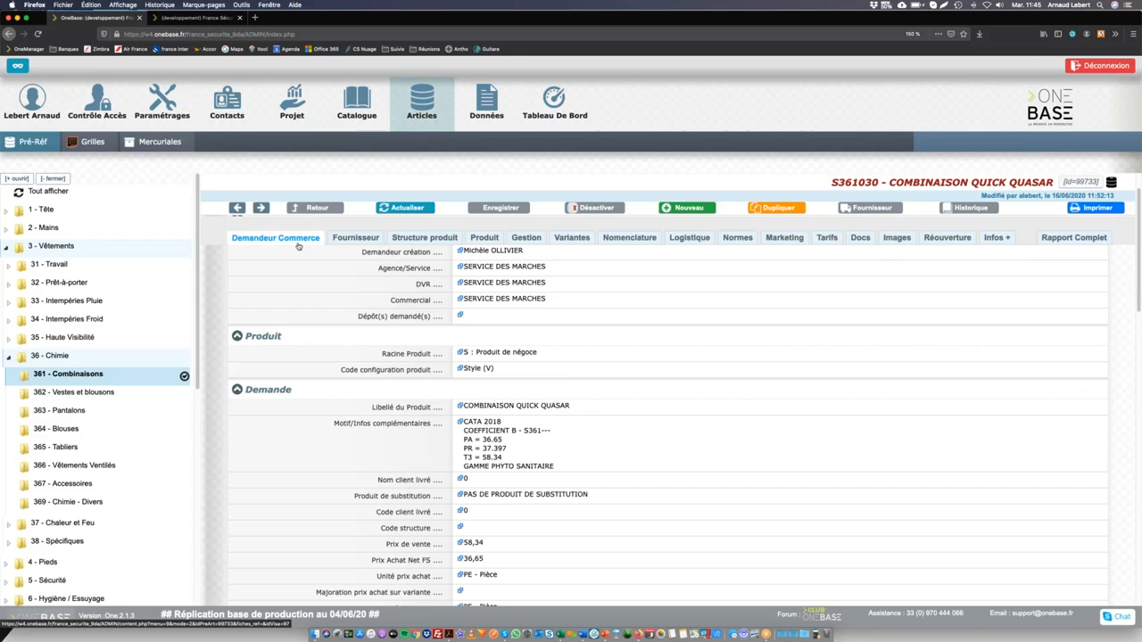
scroll(360, 491, "down", 10)
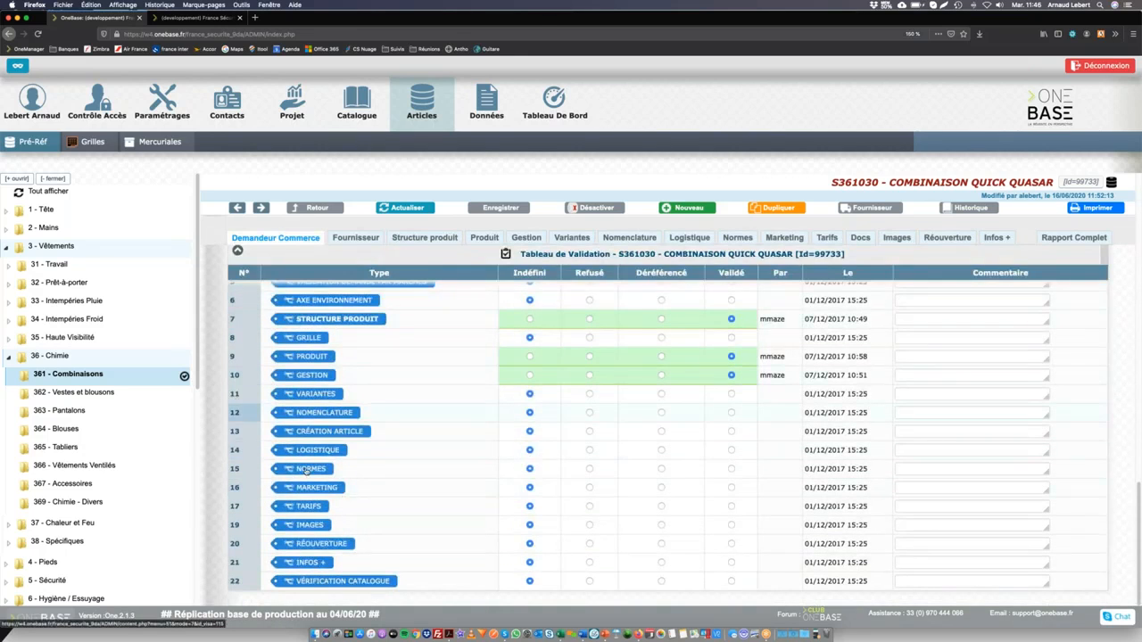
scroll(317, 399, "up", 10)
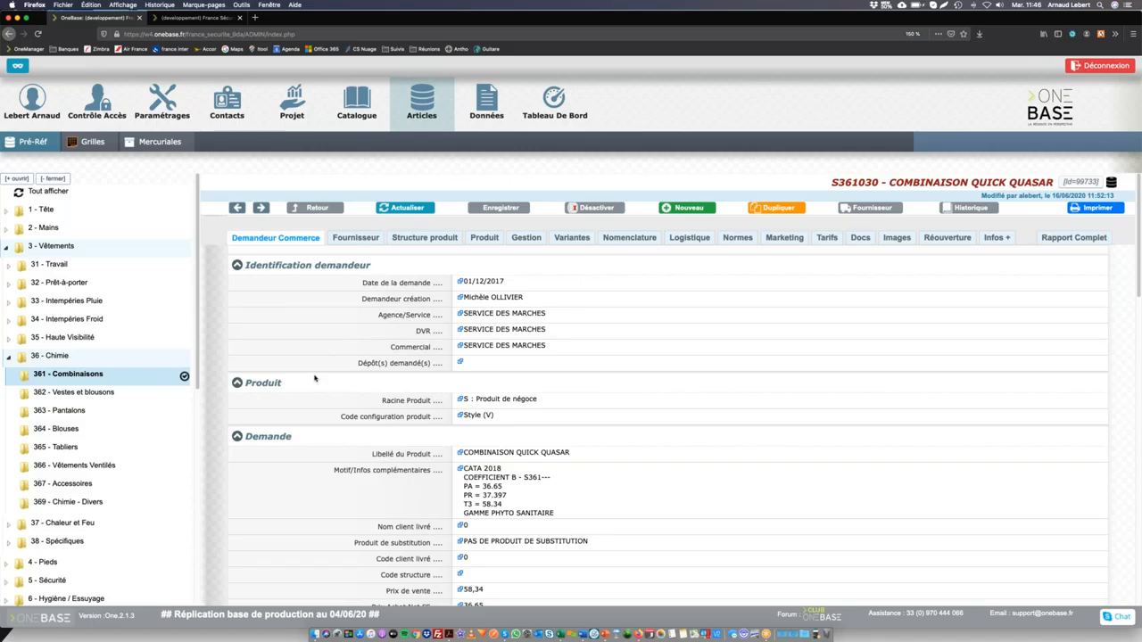
Step: Trace the DVR field through its definition and visa to the Préart Création function's access restrictions per role
left_click(425, 332)
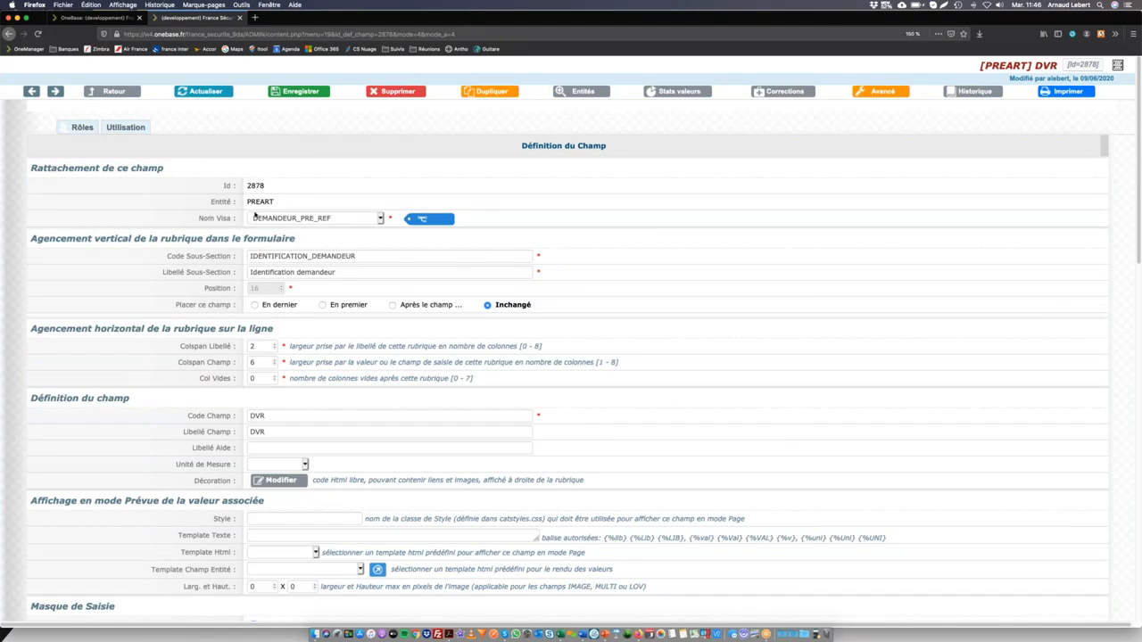
left_click(434, 222)
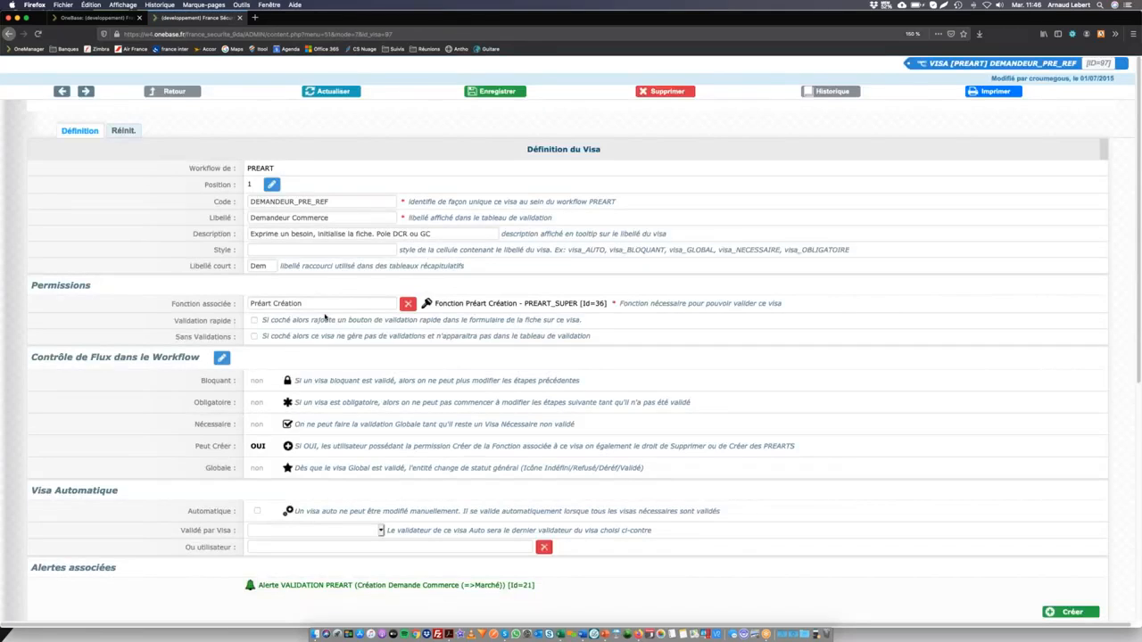
left_click(473, 304)
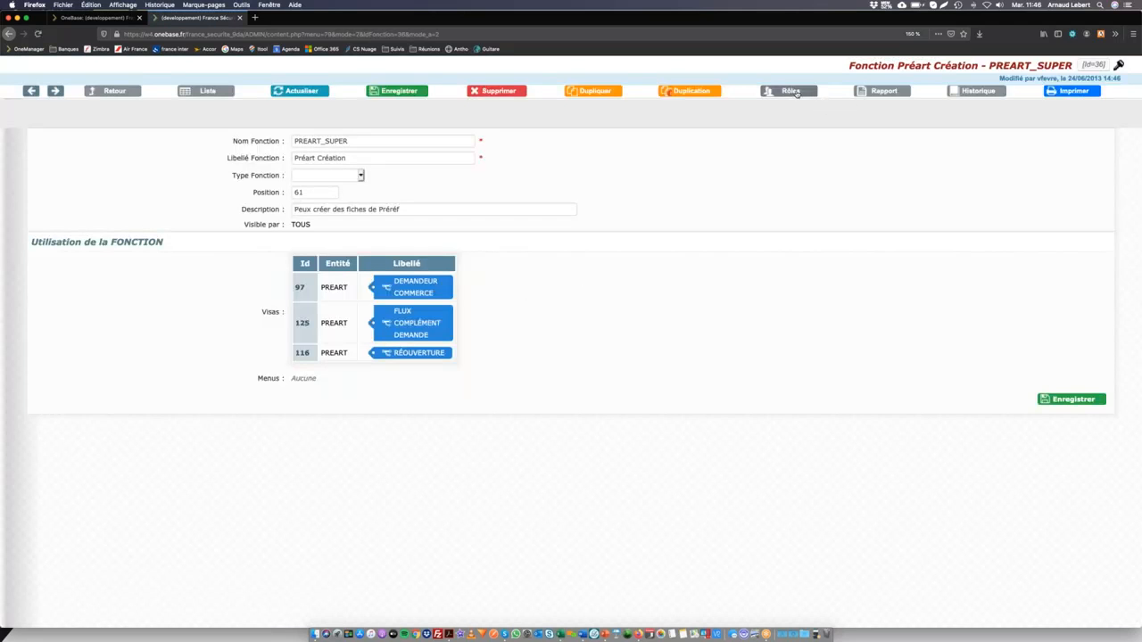
left_click(792, 92)
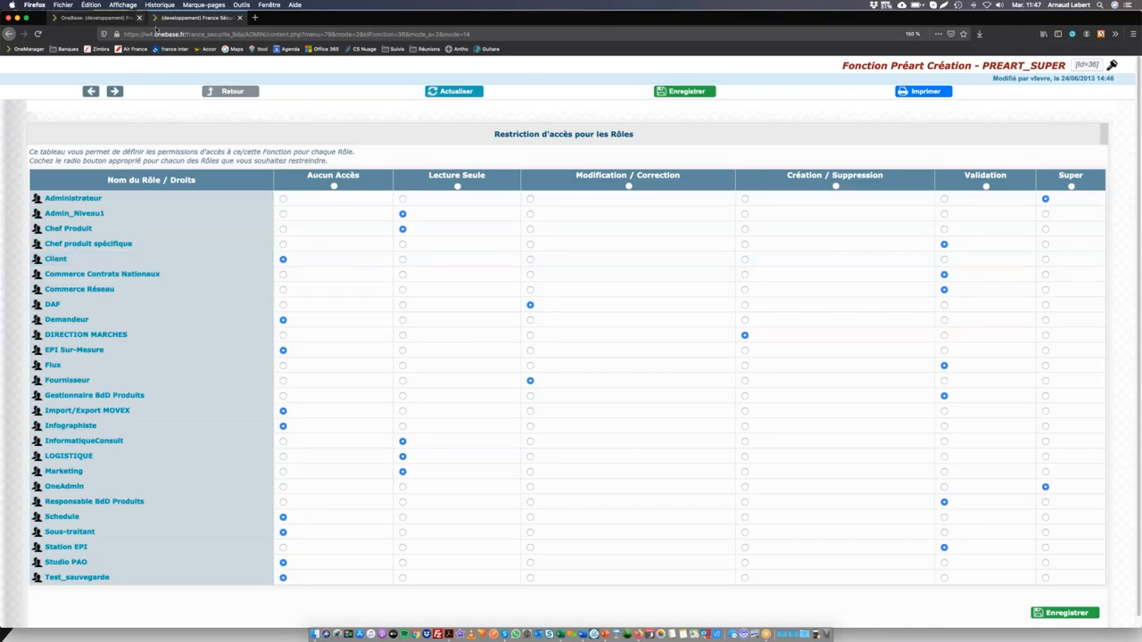
Step: Return to the Chef Produit role and search the page for "prea" to locate its Préart Création right
left_click(94, 16)
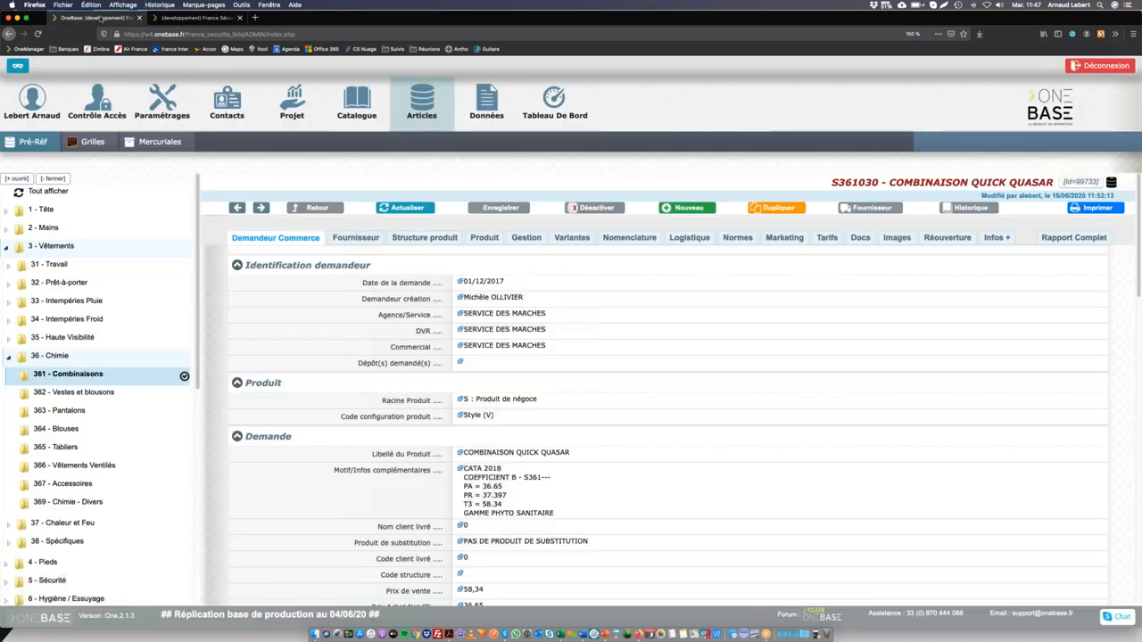
mouse_move(98, 105)
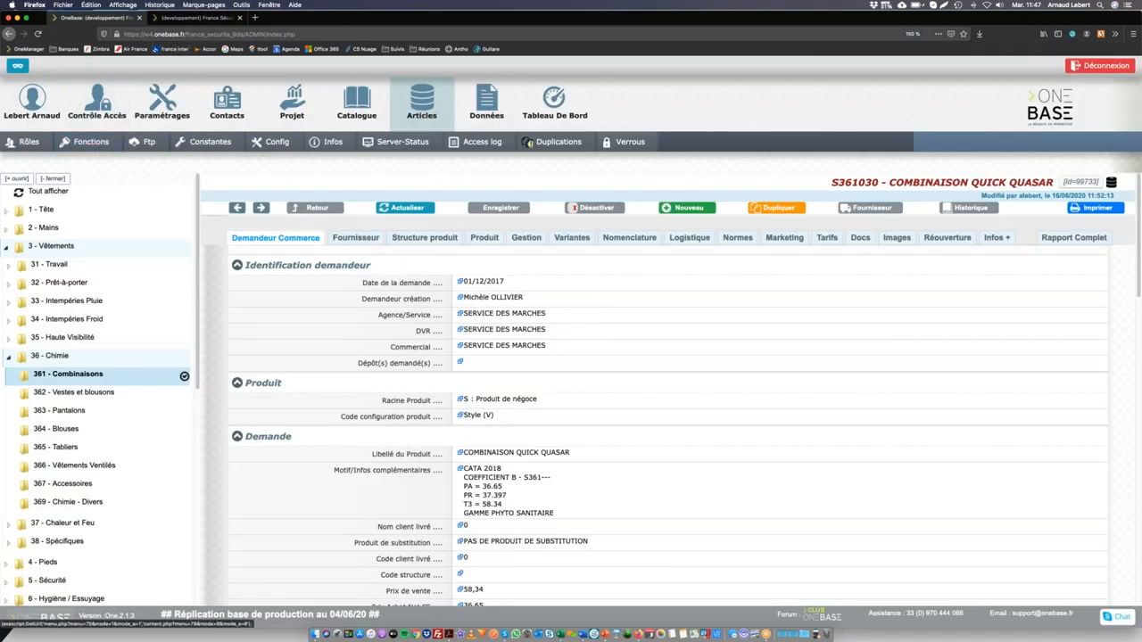
left_click(29, 141)
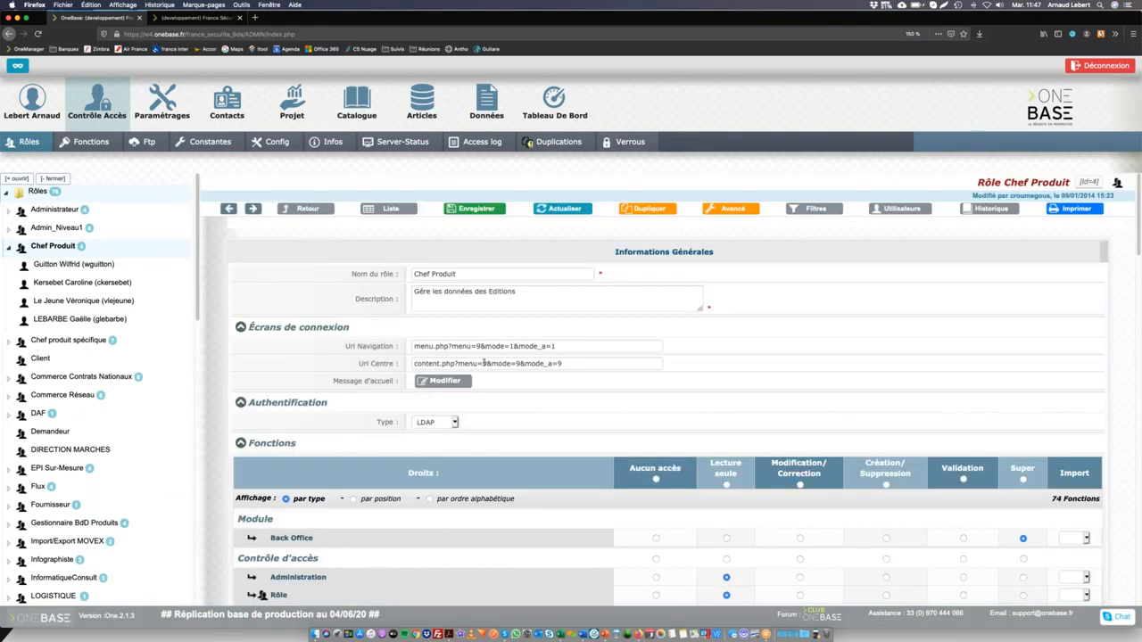
key("super+f")
type("prea")
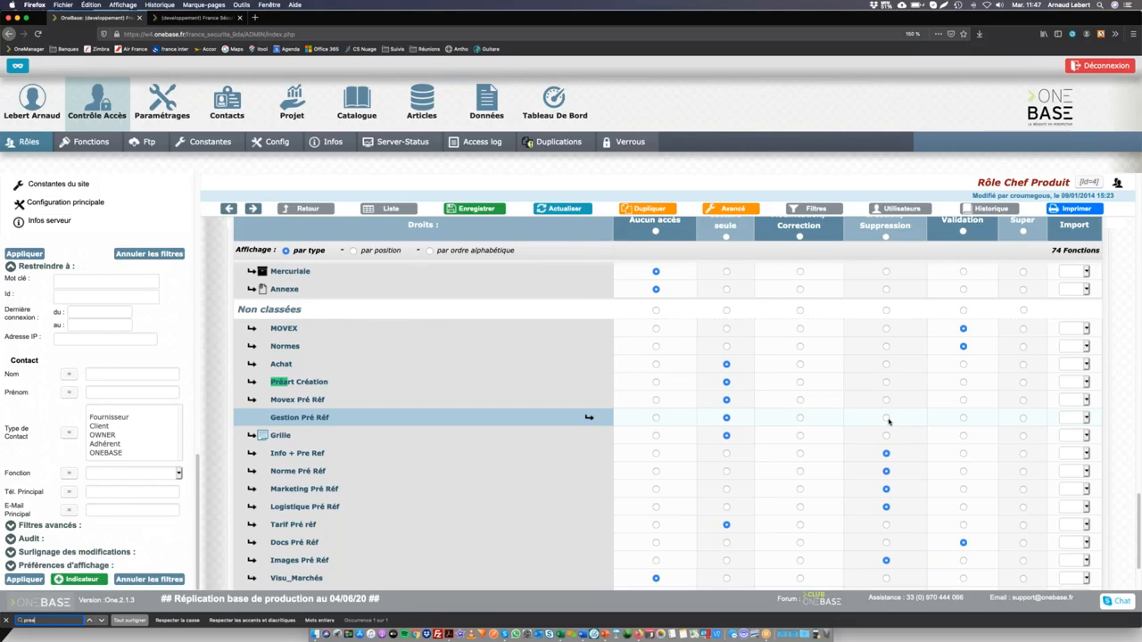
Step: Browse the list of functions and open the Editions function to review the visas and menus that use it
left_click(79, 143)
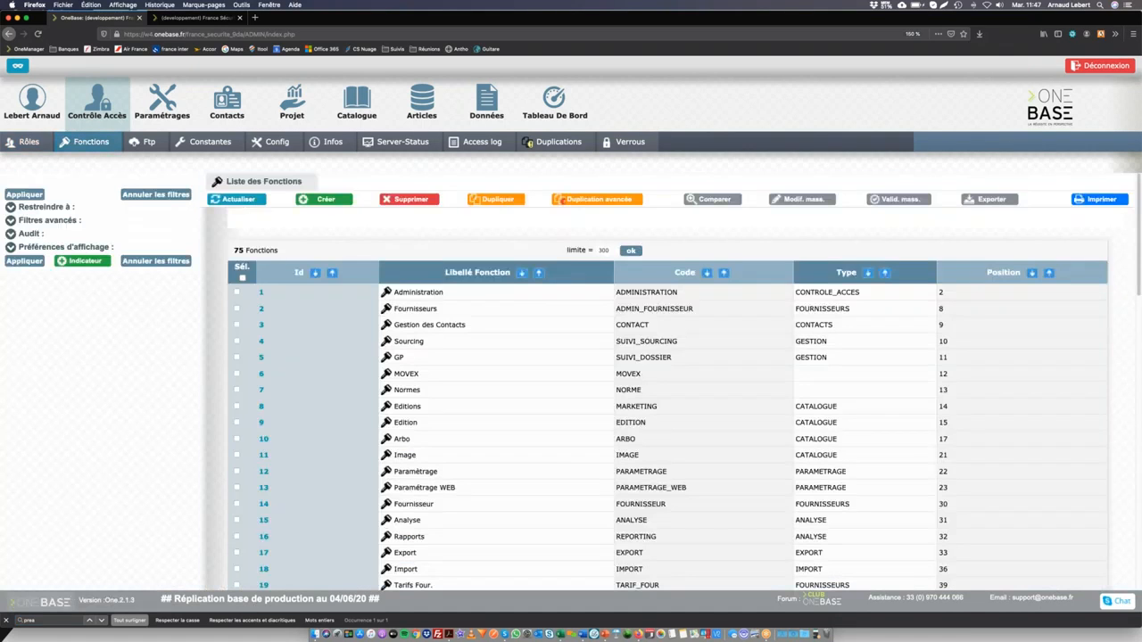
scroll(439, 359, "down", 3)
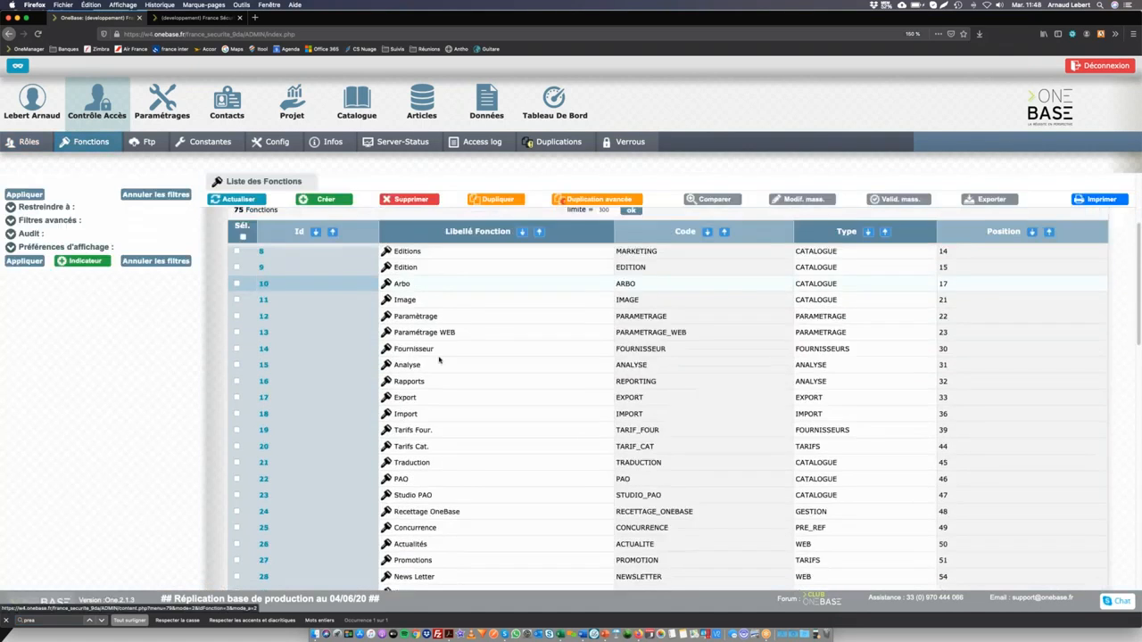
scroll(439, 360, "down", 15)
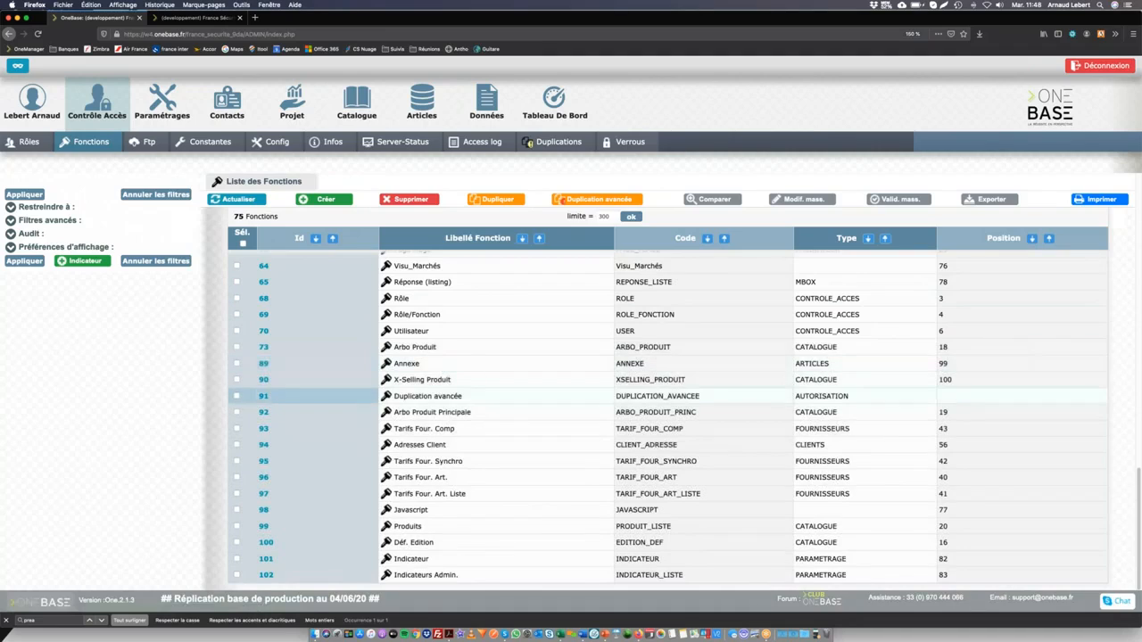
scroll(433, 397, "up", 15)
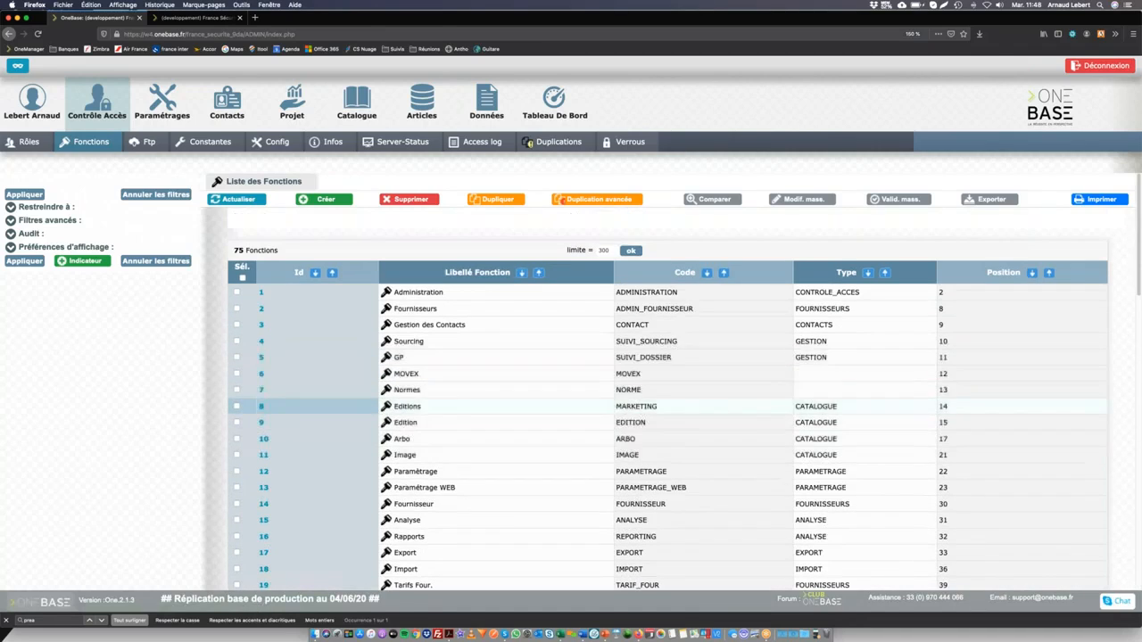
left_click(408, 407)
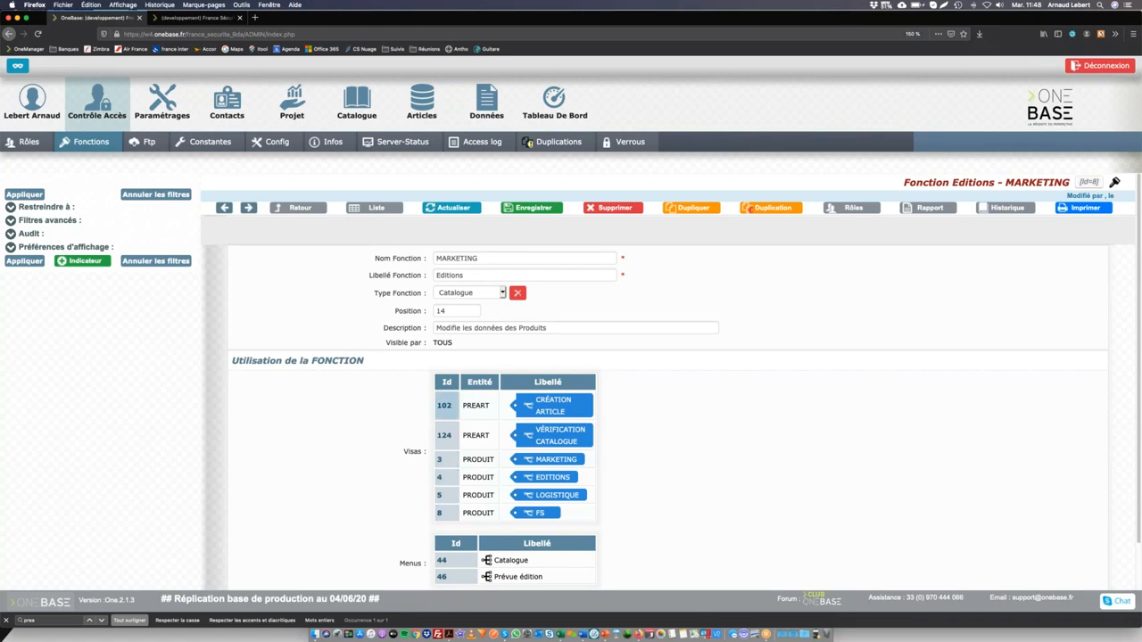
scroll(440, 527, "down", 1)
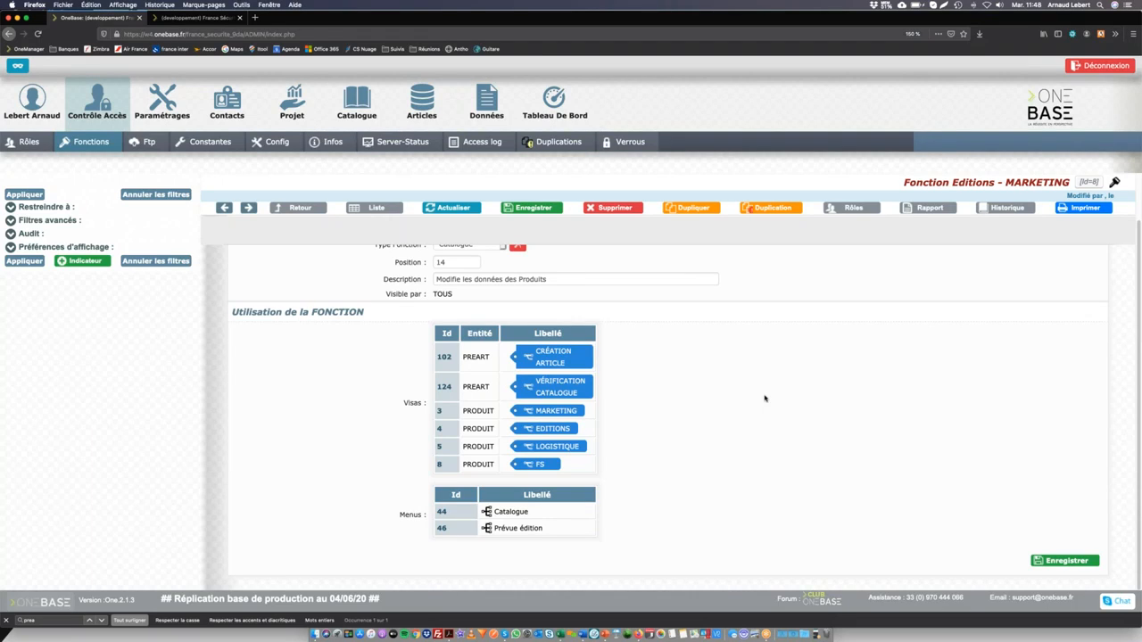
scroll(722, 451, "up", 1)
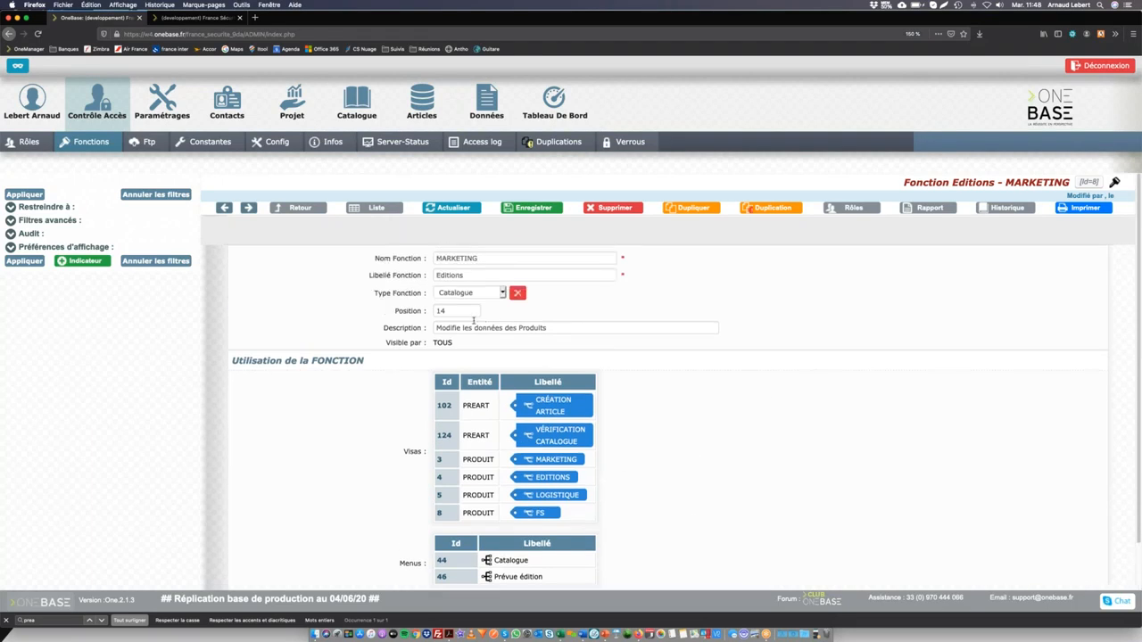
scroll(673, 326, "down", 1)
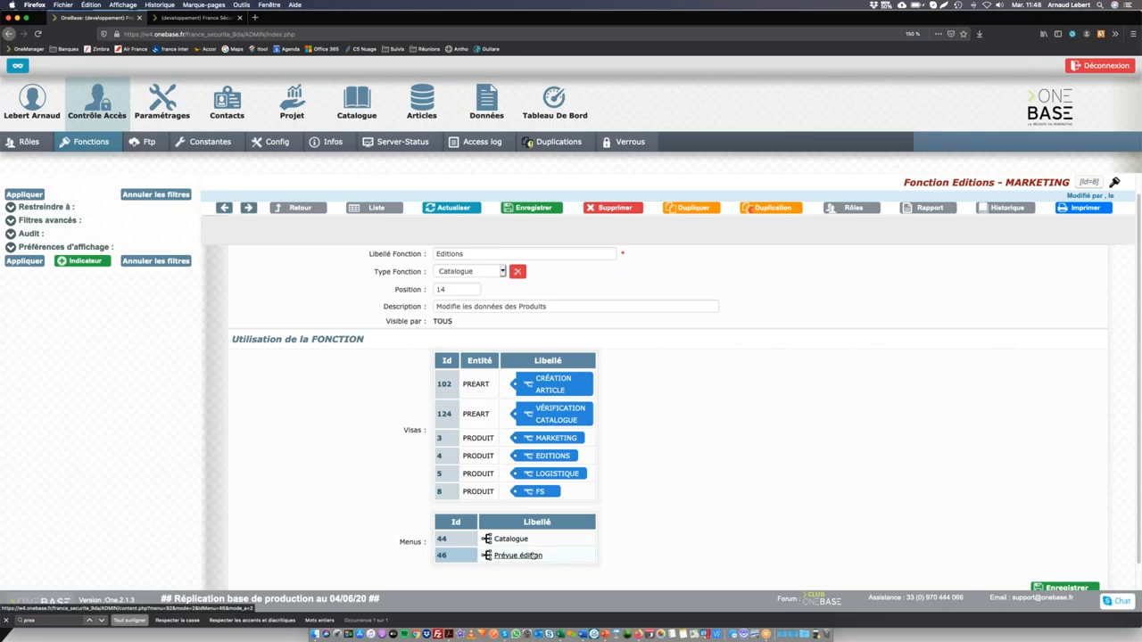
Step: Open the Edition function from the functions list, view its available function types without changing them, and return to the list
left_click(300, 207)
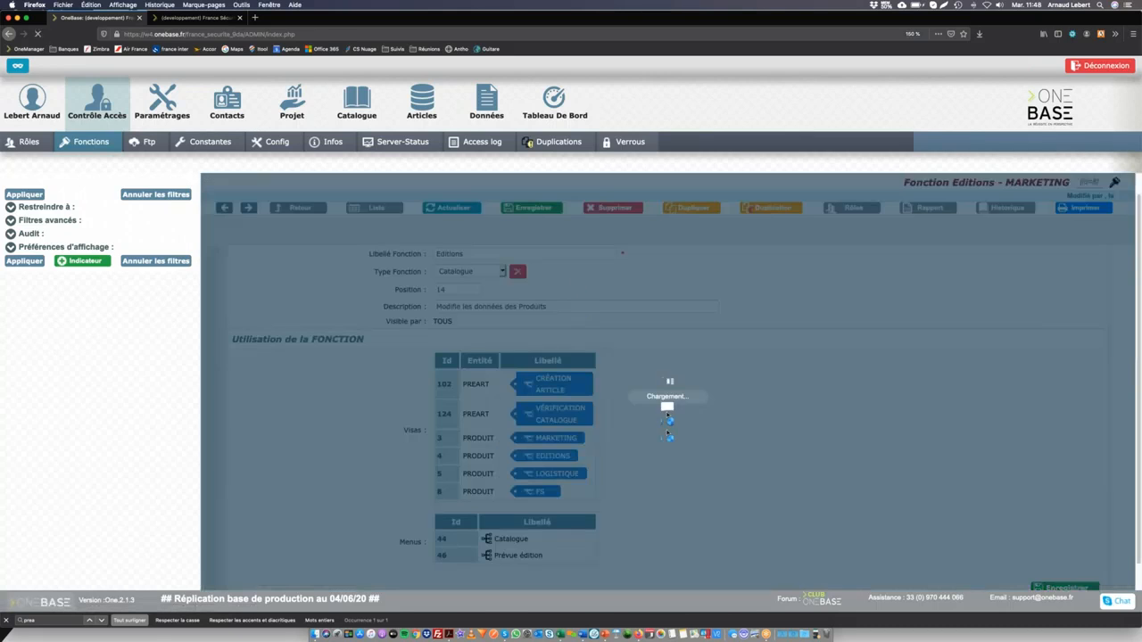
scroll(535, 374, "down", 3)
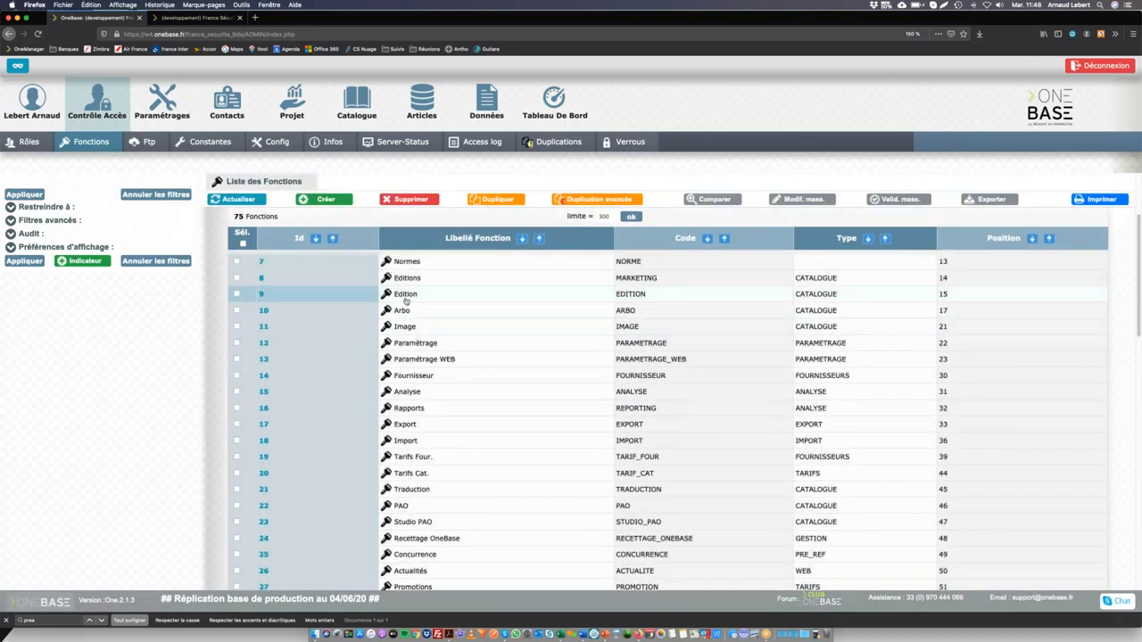
left_click(403, 303)
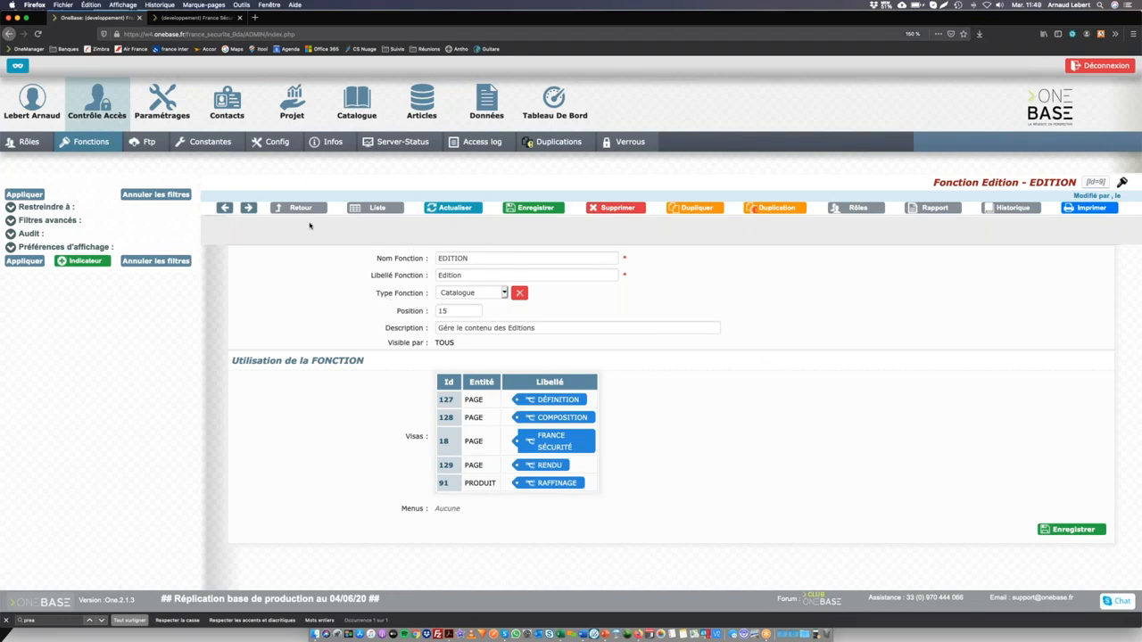
left_click(455, 297)
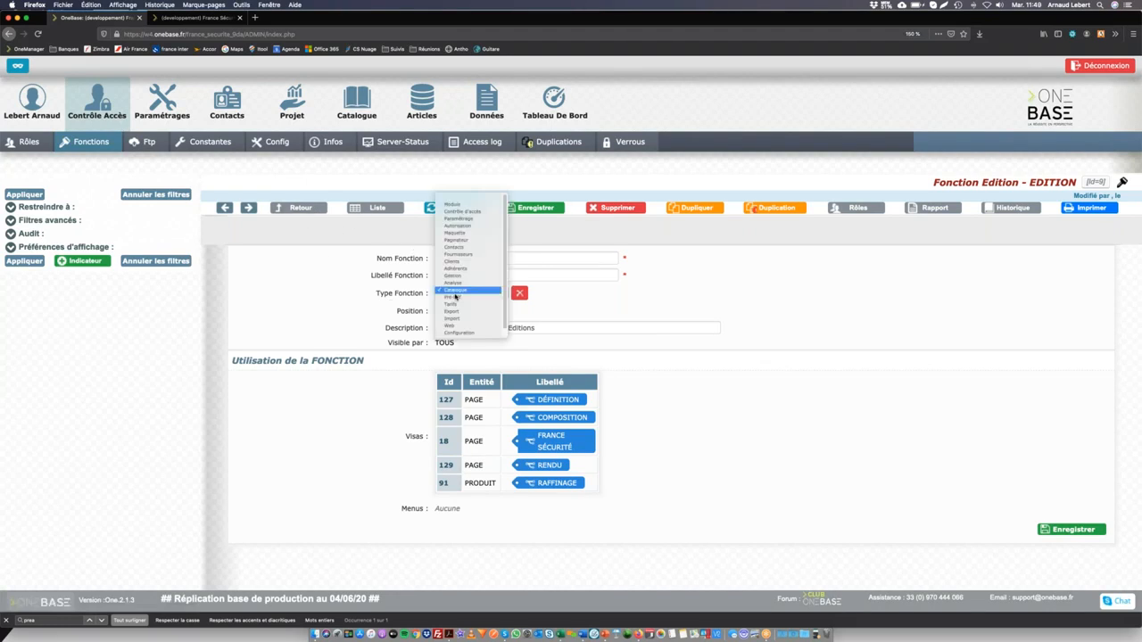
left_click(392, 294)
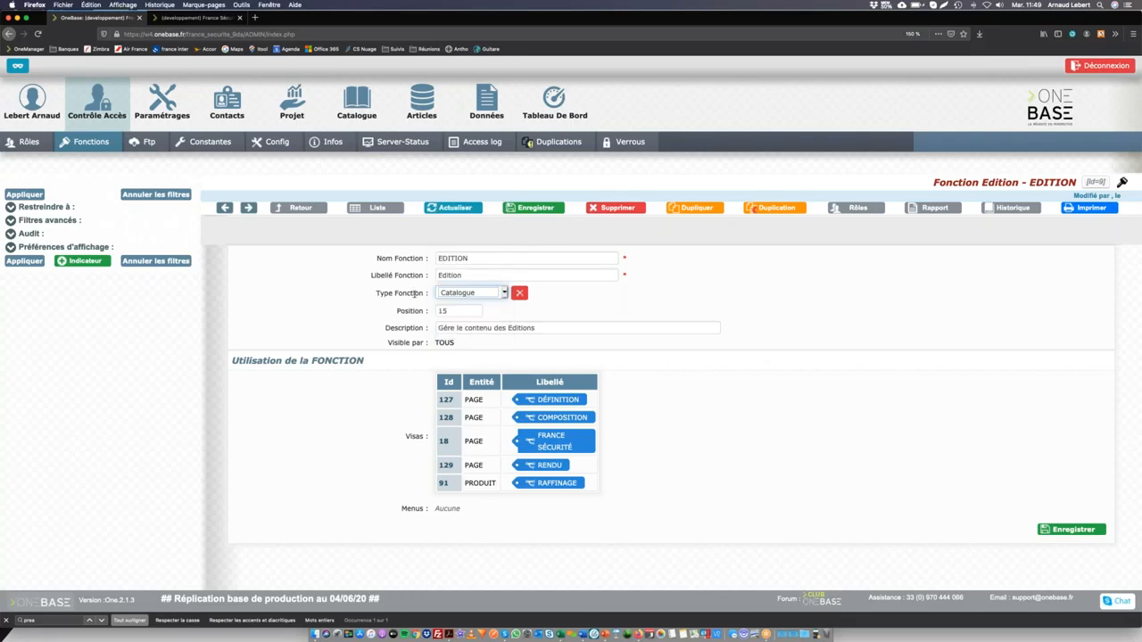
left_click(301, 208)
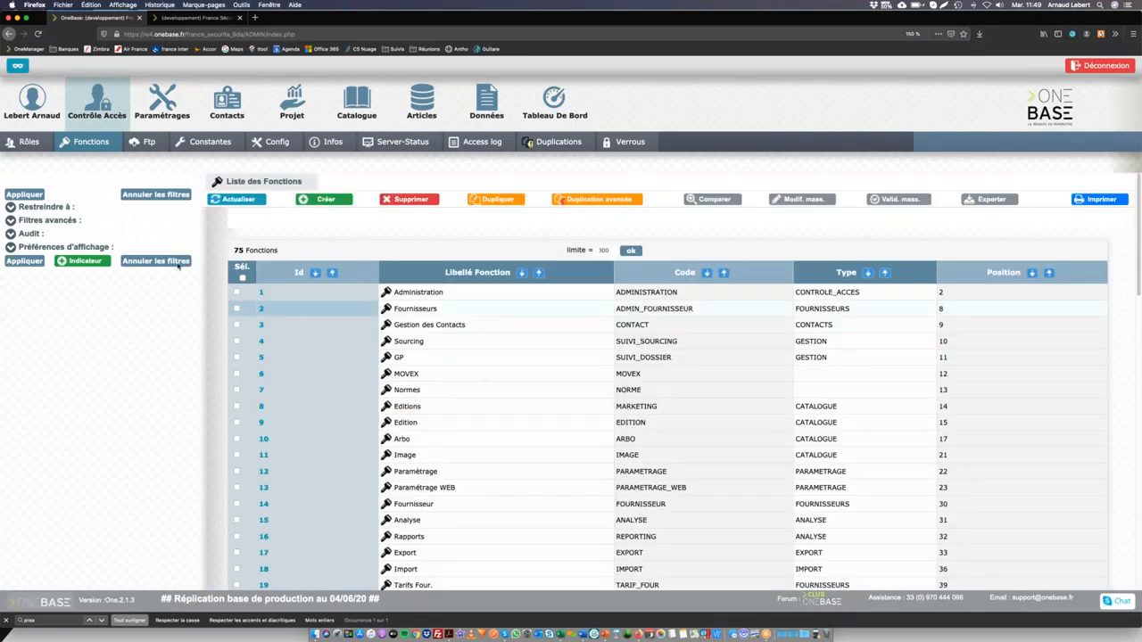
Step: Open the Chef Produit role and locate the Catalogue group in its function rights
left_click(20, 146)
left_click(503, 348)
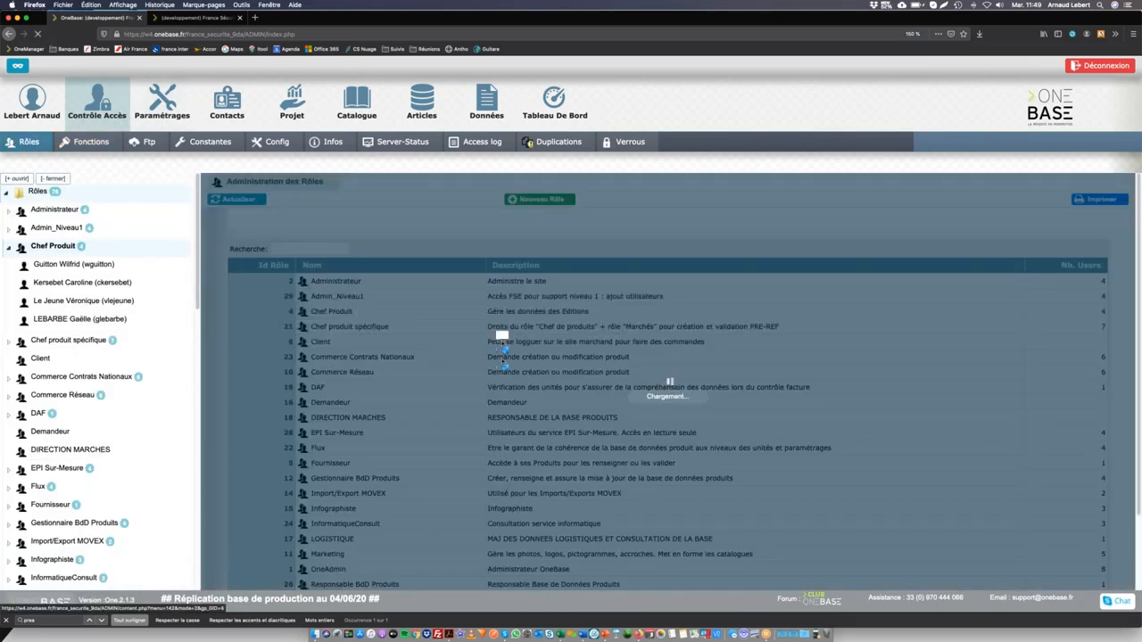
scroll(367, 461, "down", 5)
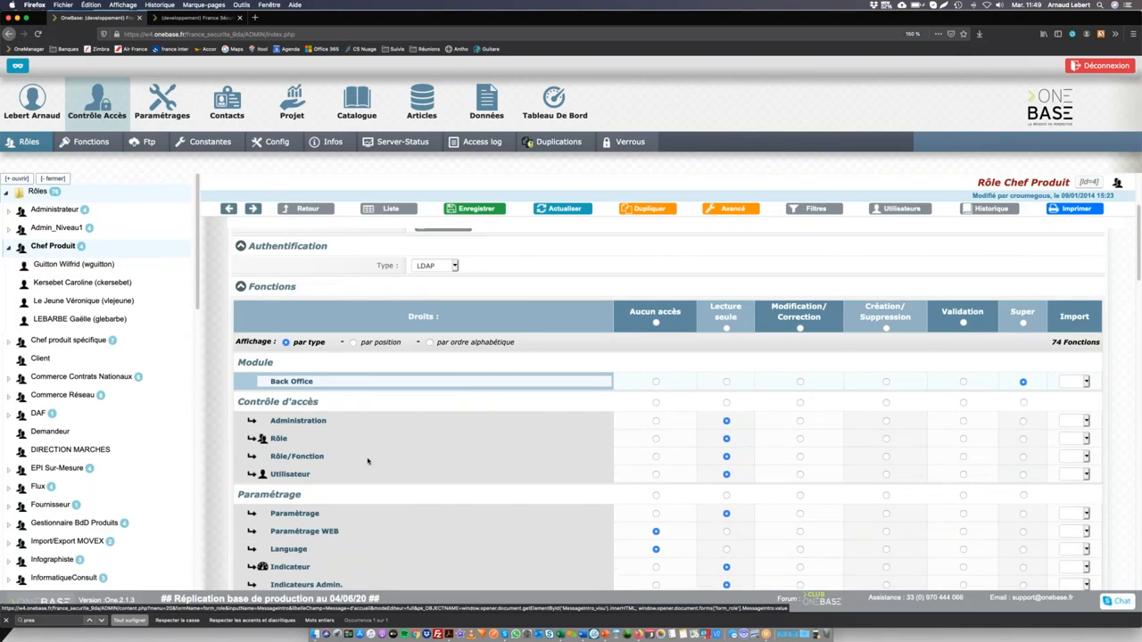
scroll(367, 461, "down", 10)
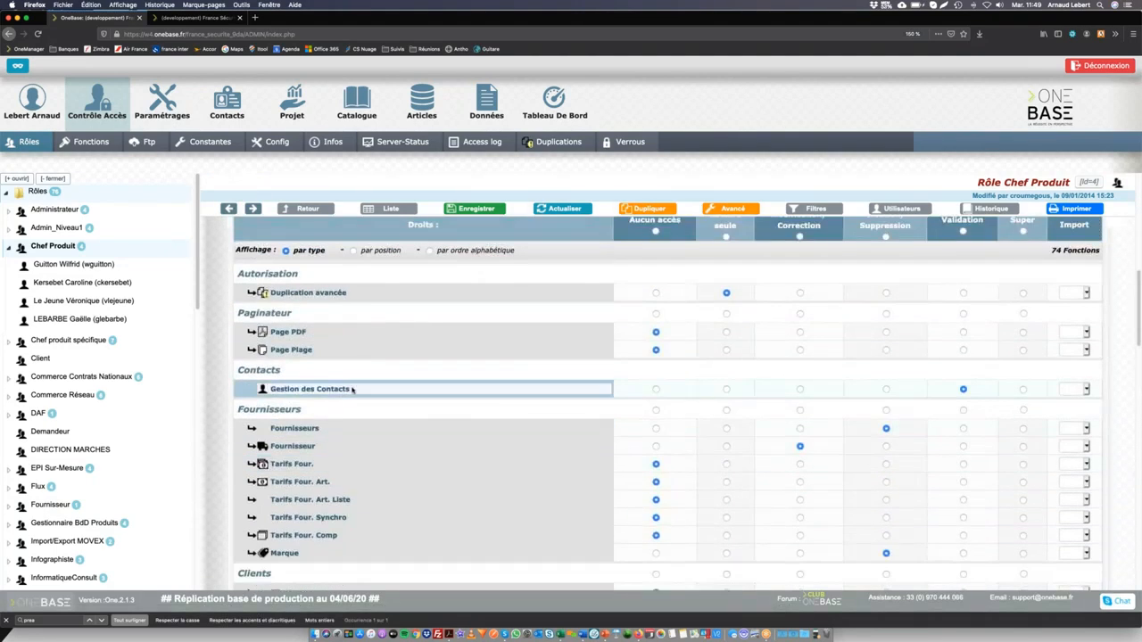
scroll(352, 390, "down", 10)
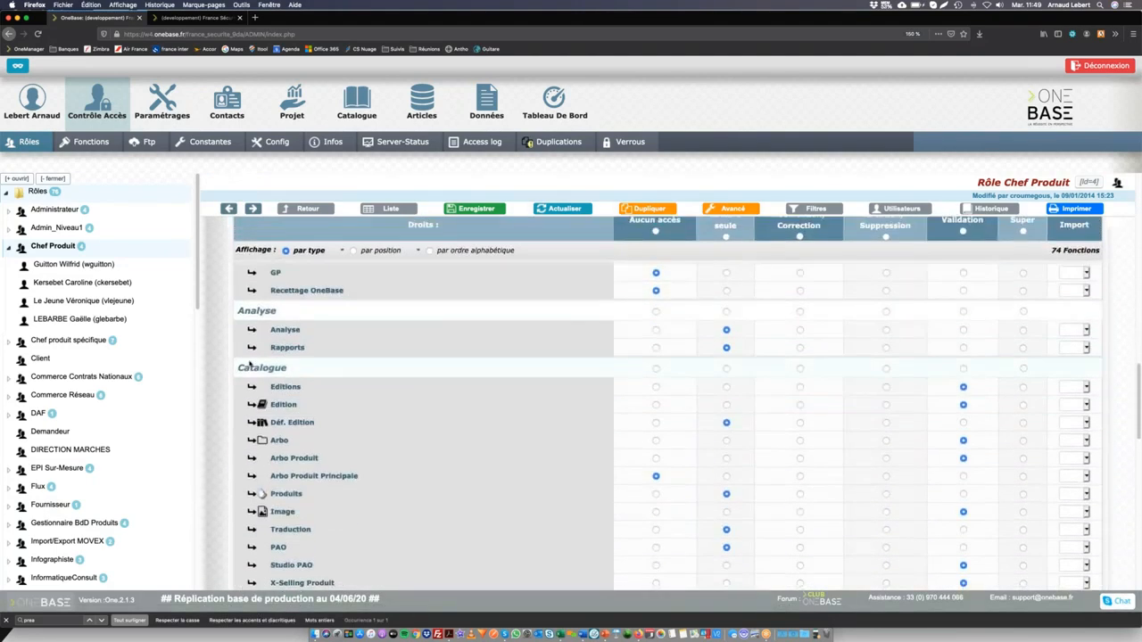
left_click_drag(239, 371, 308, 375)
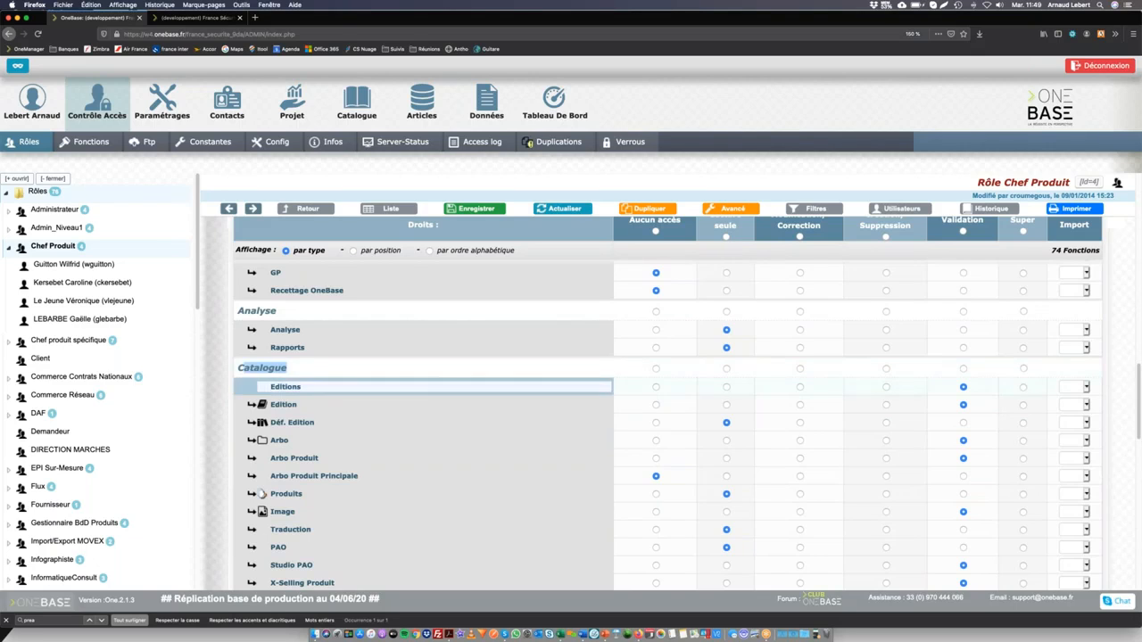
Step: Review the Chef Produit role's remaining function groups down to the functions under Non classées, including Normes
scroll(589, 386, "down", 5)
scroll(317, 348, "down", 10)
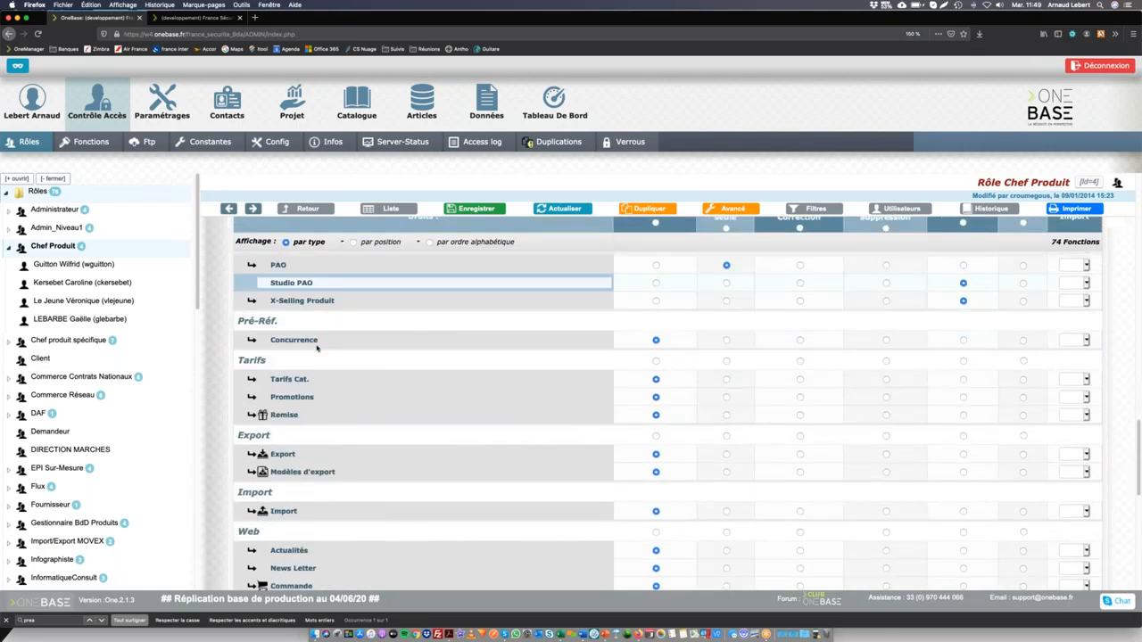
left_click_drag(241, 315, 303, 317)
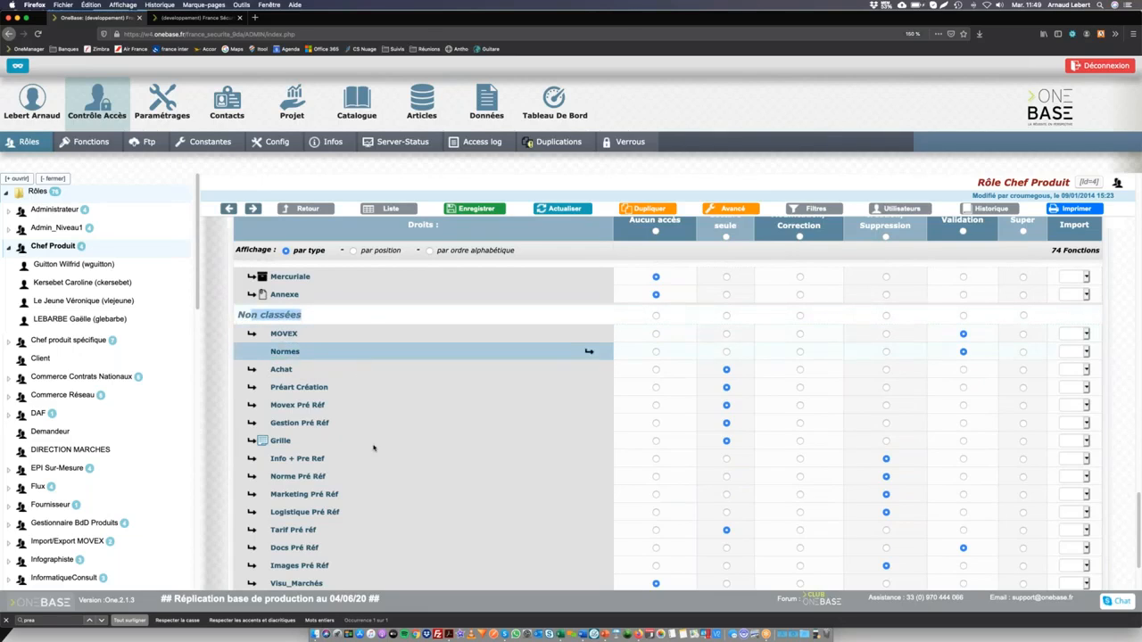
scroll(369, 459, "down", 3)
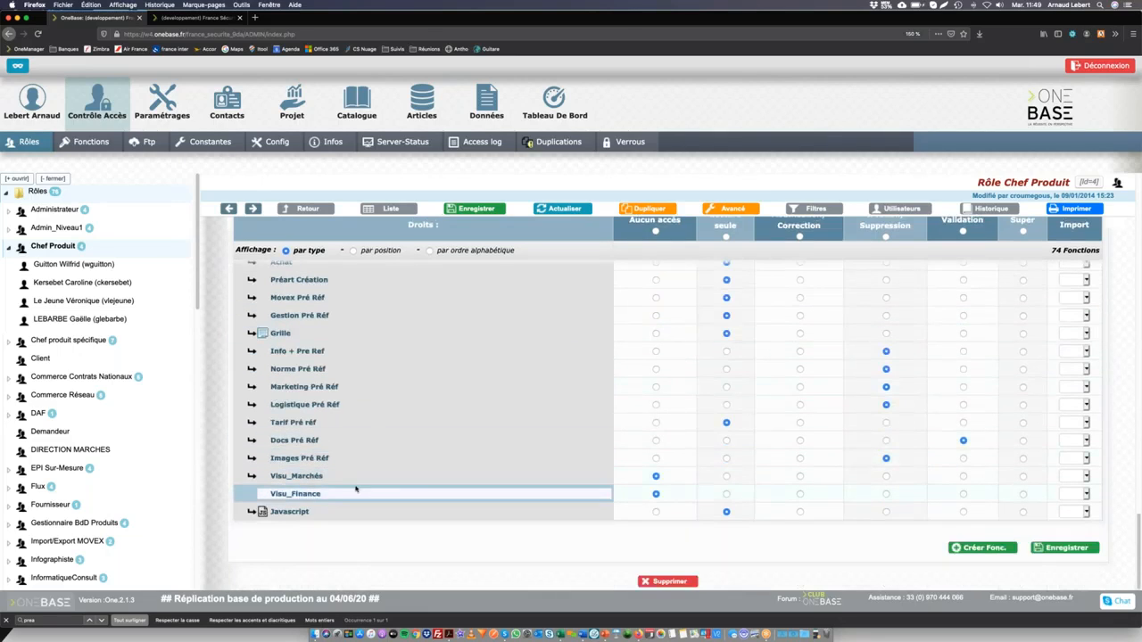
scroll(354, 490, "up", 5)
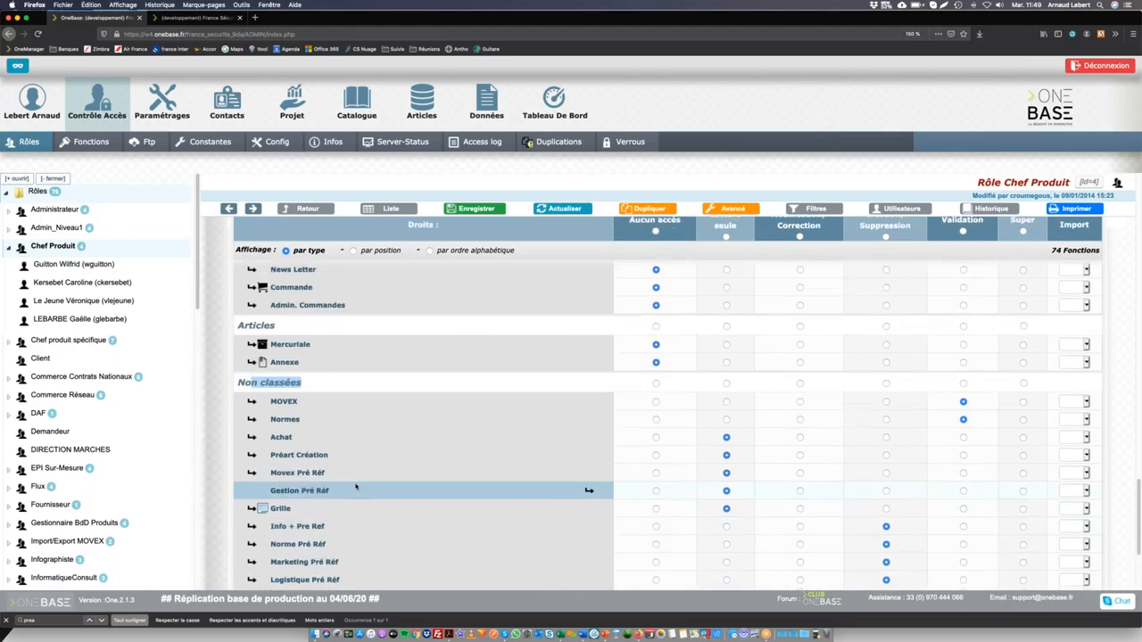
left_click(275, 419)
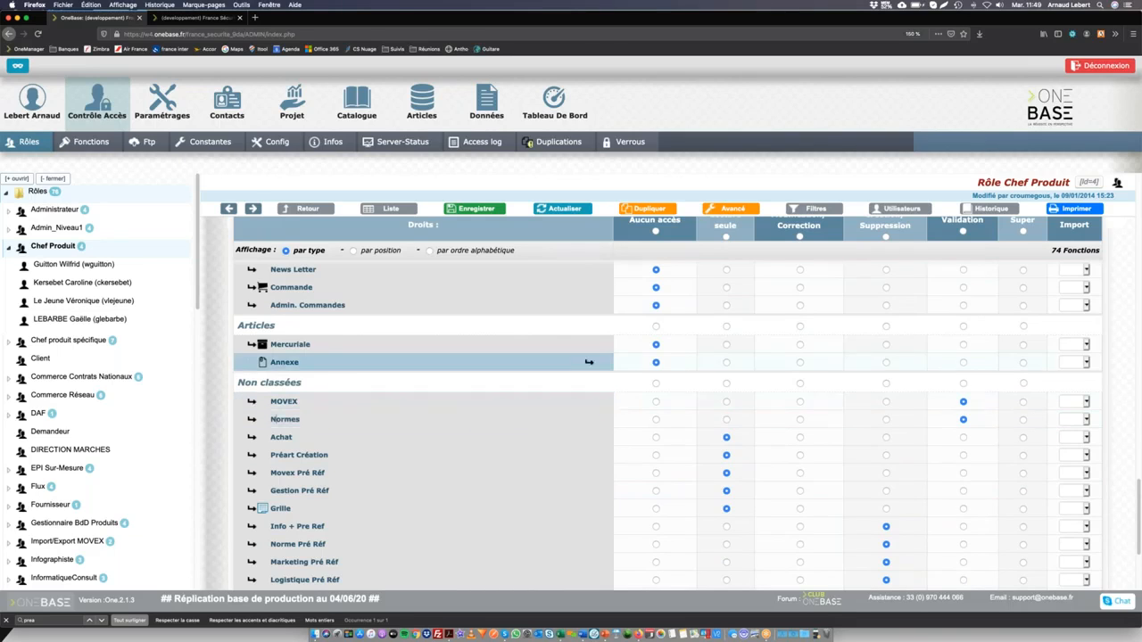
Step: Open the Normes function from the functions list and view the choices for its function type without selecting one
left_click(92, 143)
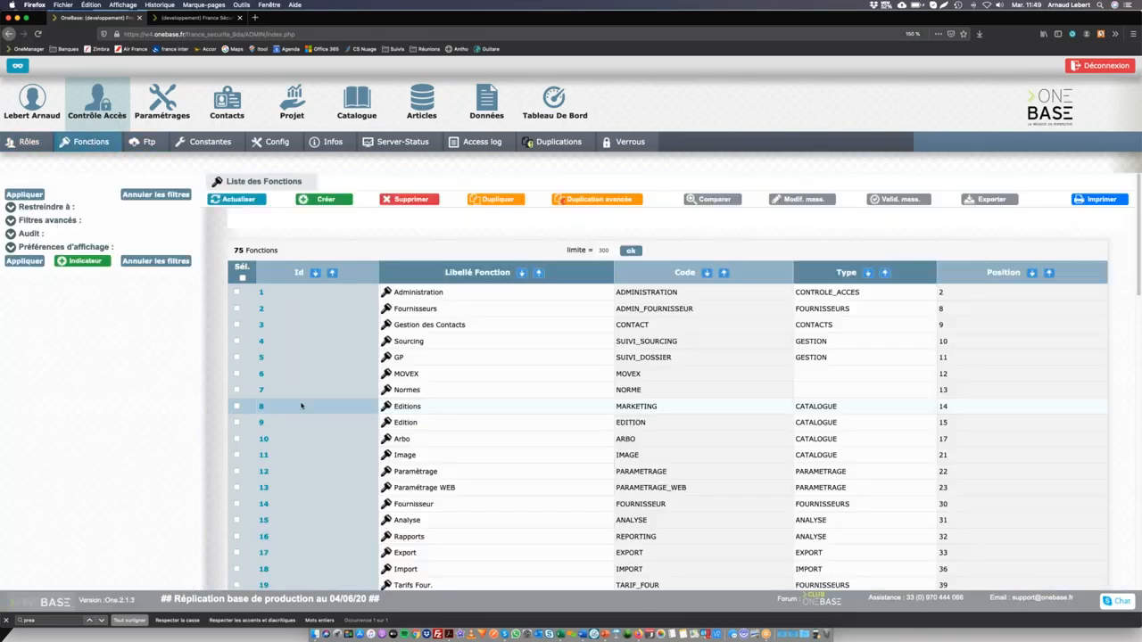
left_click(415, 390)
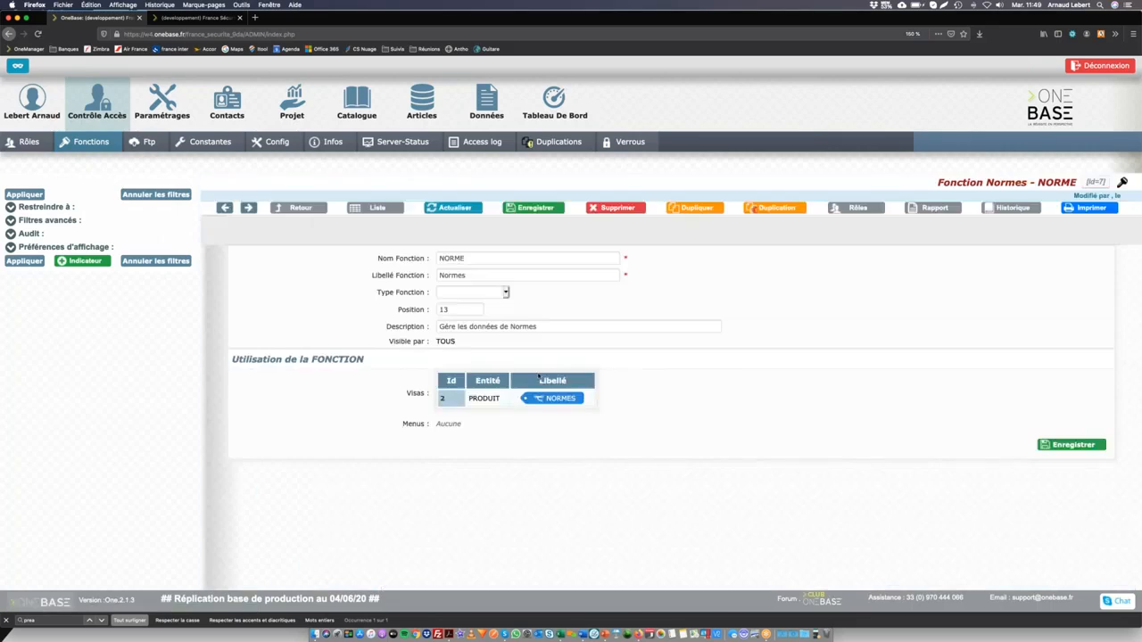
left_click(471, 293)
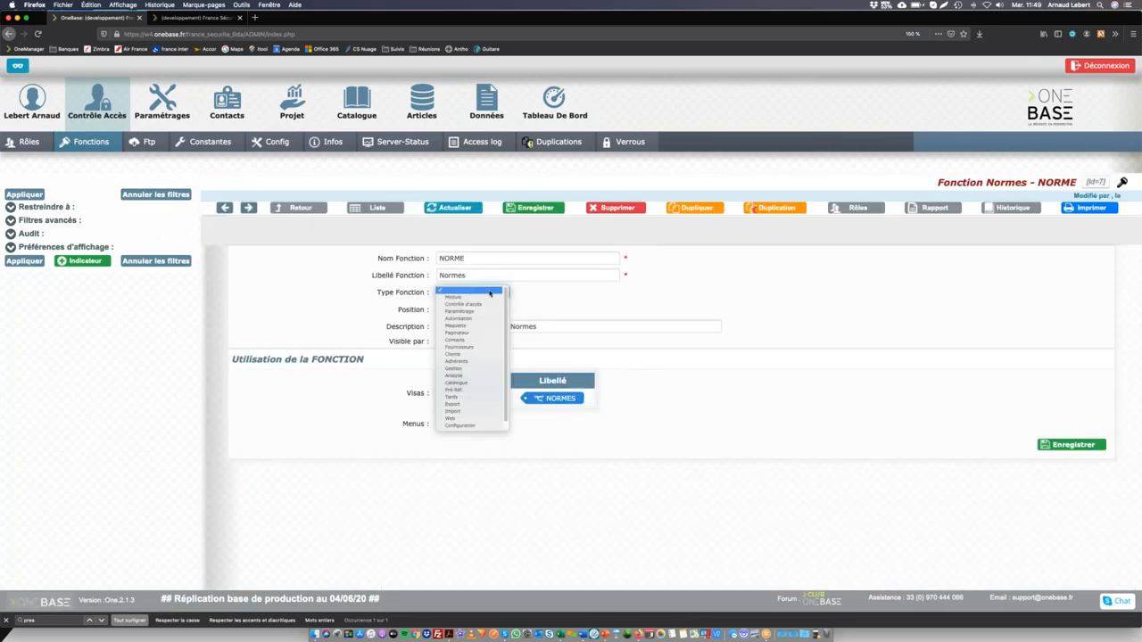
left_click(490, 292)
Step: Copy the Type Fonction label and use it to search the lists of values, shortening the search term to "Fonction"
left_click_drag(374, 293, 425, 292)
key("super+c")
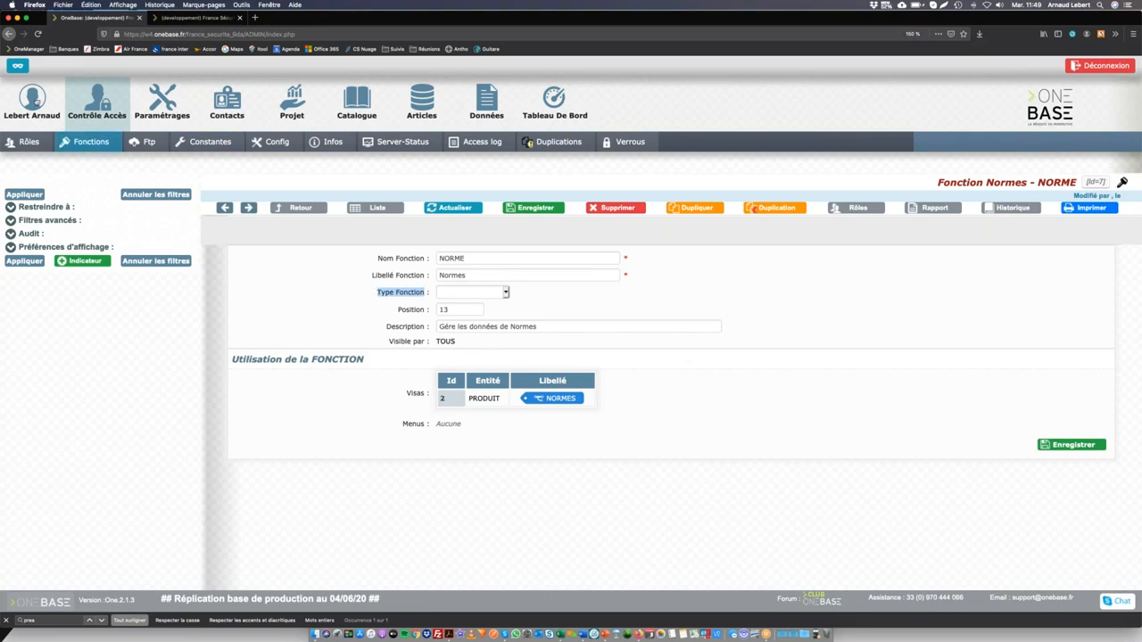
left_click(147, 103)
left_click(37, 144)
double_click(286, 271)
key("super+v")
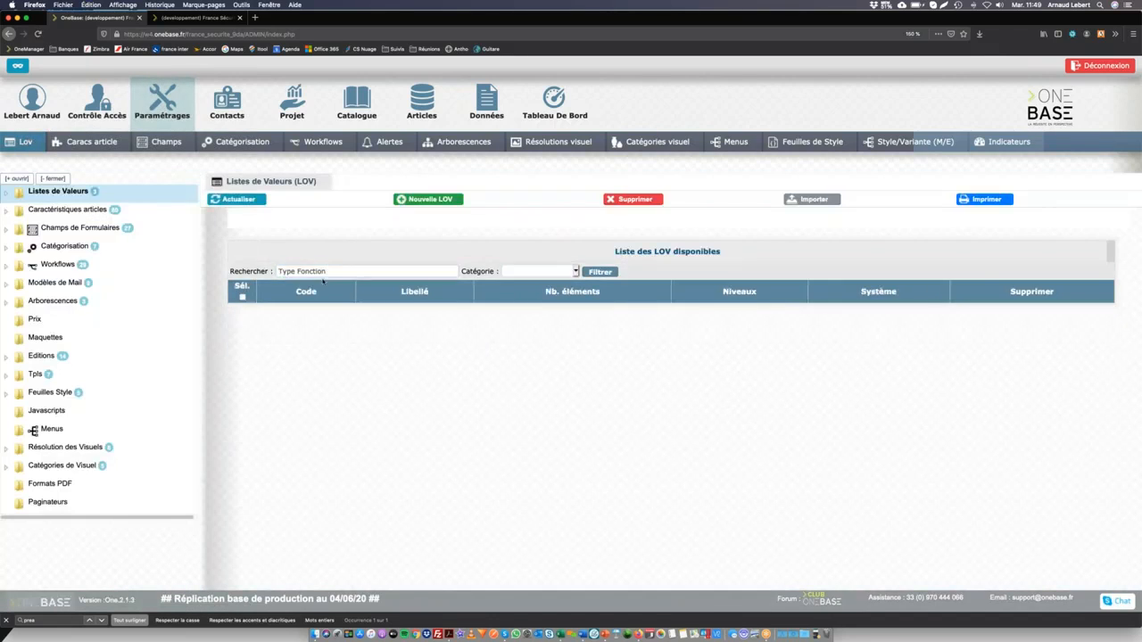
left_click(253, 271)
key("BackSpace")
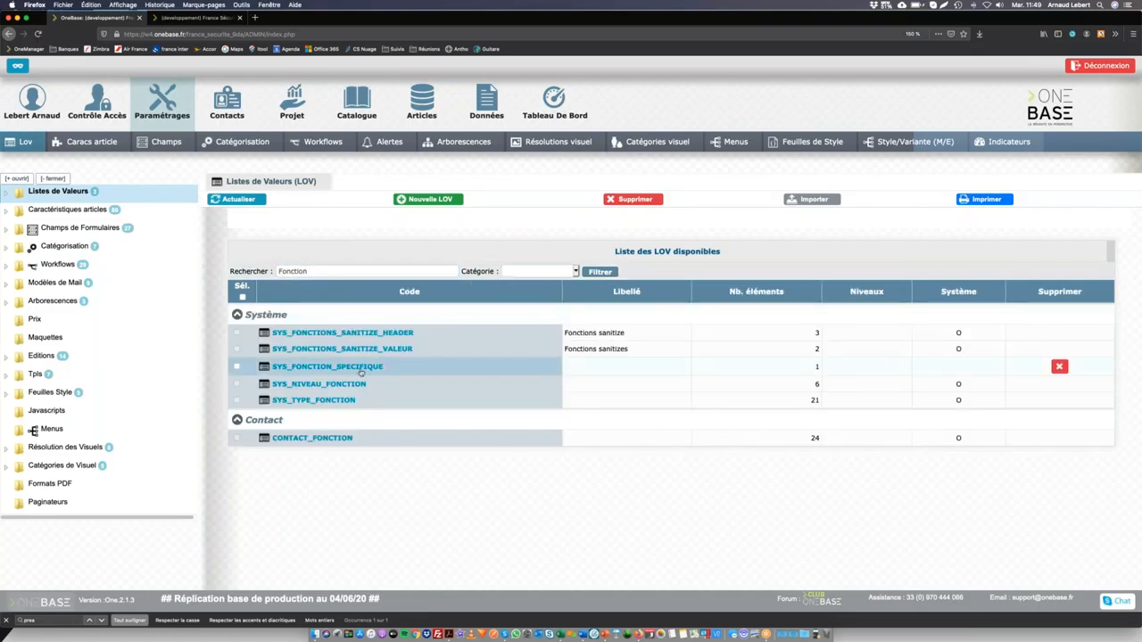
Step: Open the SYS_TYPE_FONCTION list of values, review its editable elements, and return to the roles administration
left_click(343, 401)
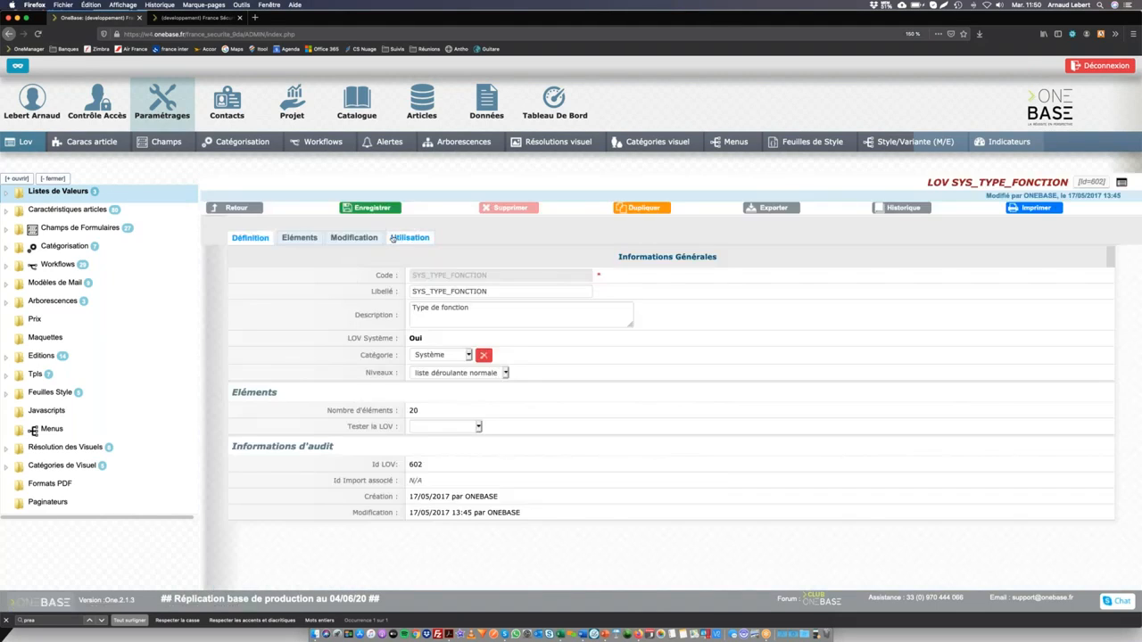
left_click(353, 238)
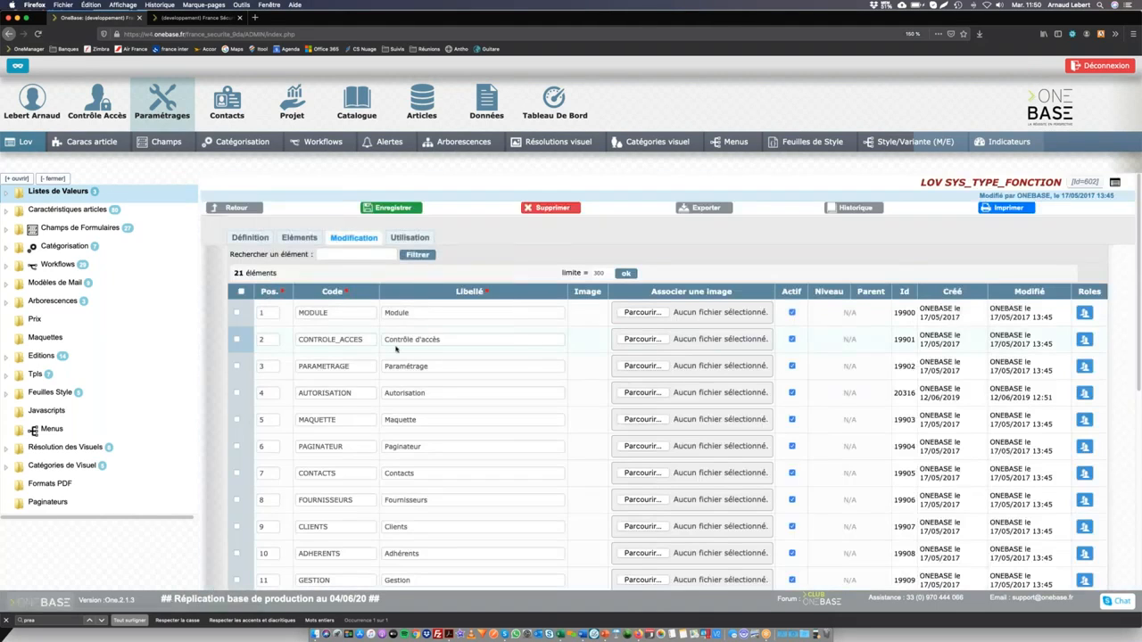
scroll(241, 356, "down", 3)
scroll(427, 495, "down", 5)
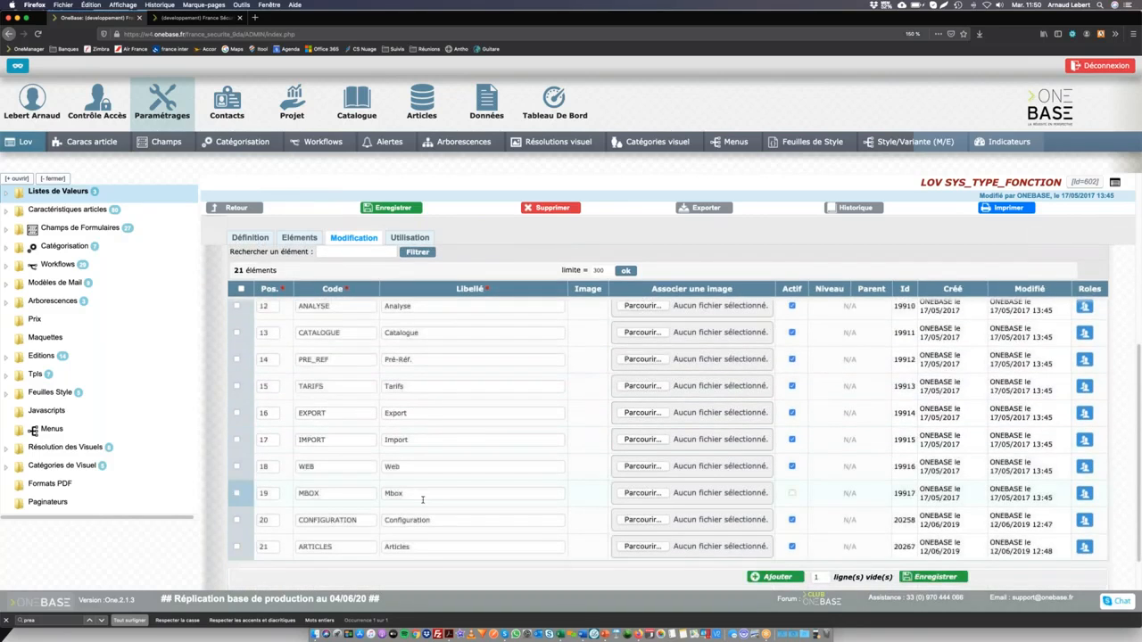
scroll(428, 495, "up", 6)
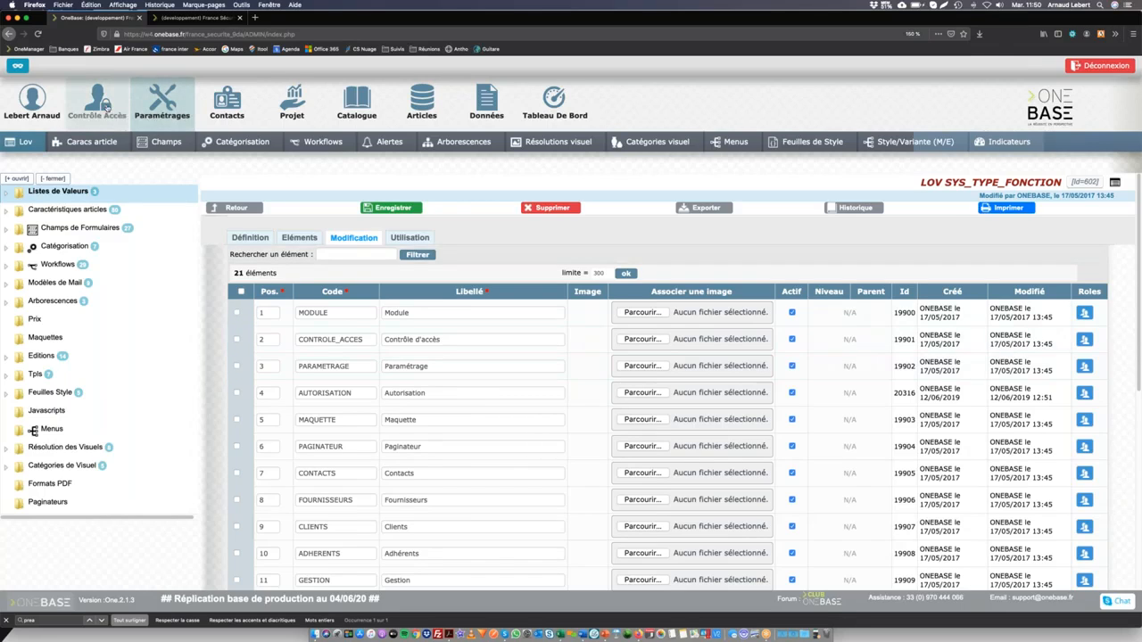
left_click(87, 119)
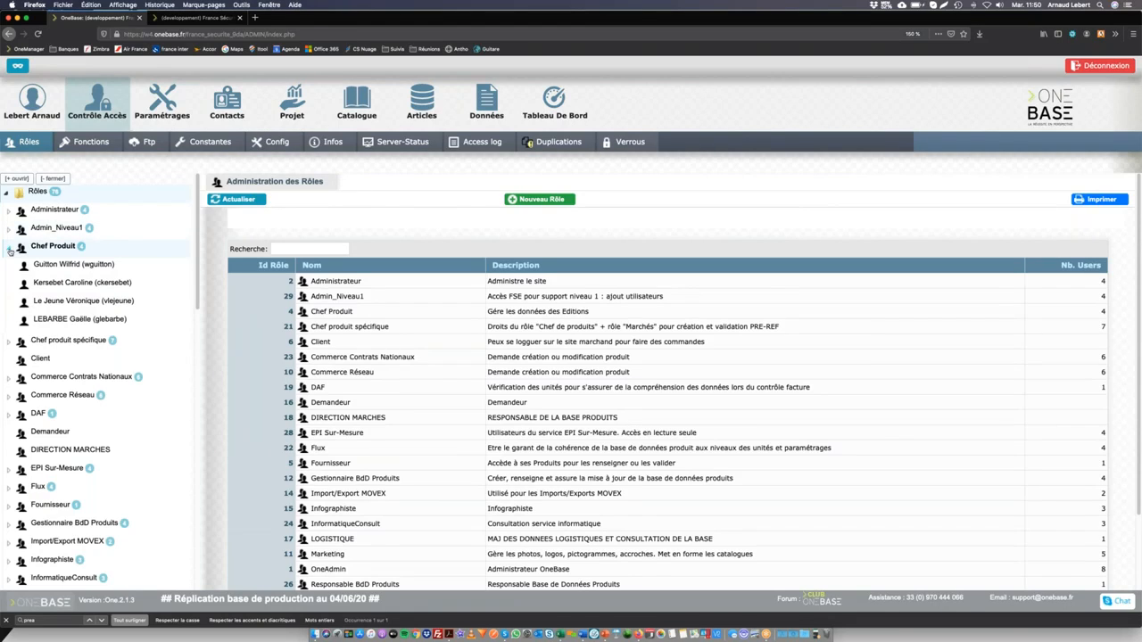
Step: Open the first user's account under the Chef Produit role and review its account, contact and security details
left_click(69, 267)
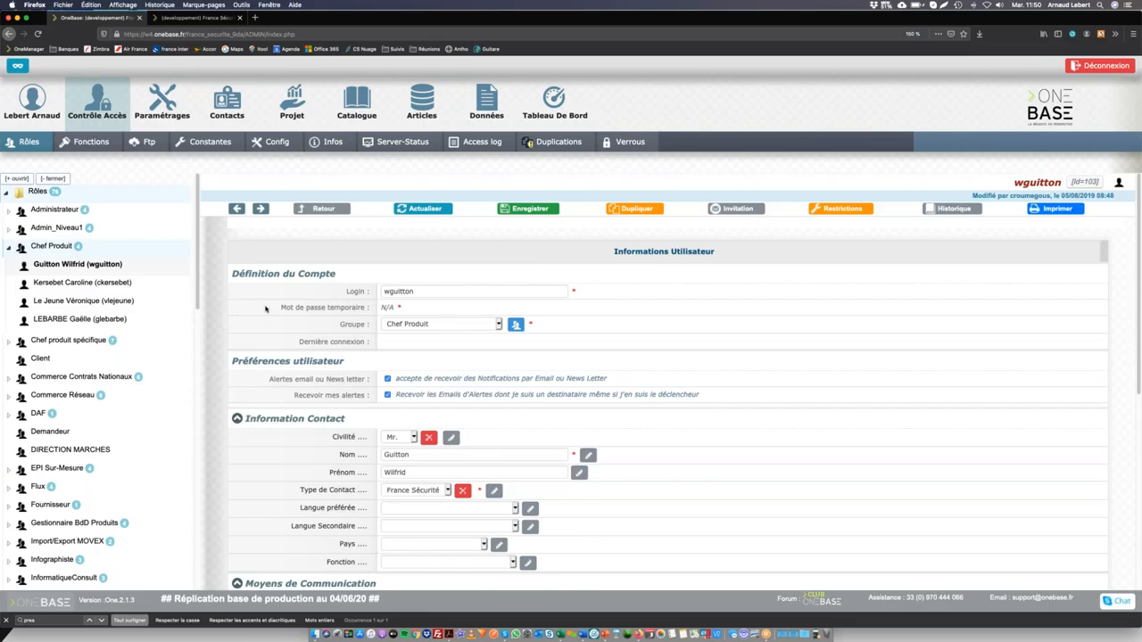
scroll(265, 308, "down", 3)
scroll(265, 308, "down", 3)
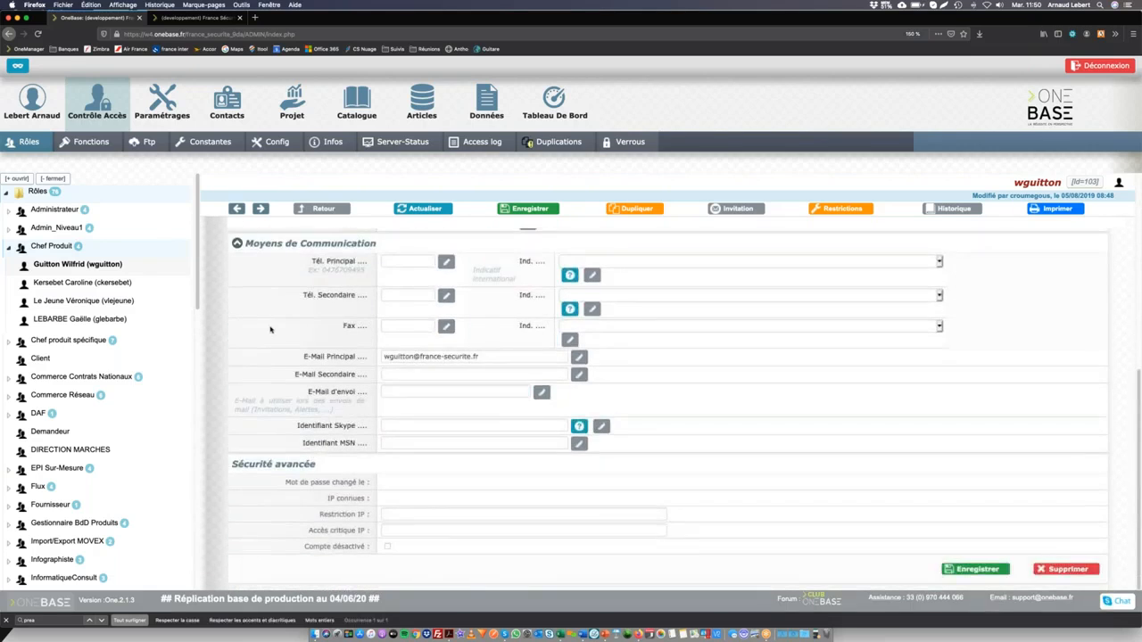
scroll(270, 329, "up", 2)
scroll(270, 330, "up", 5)
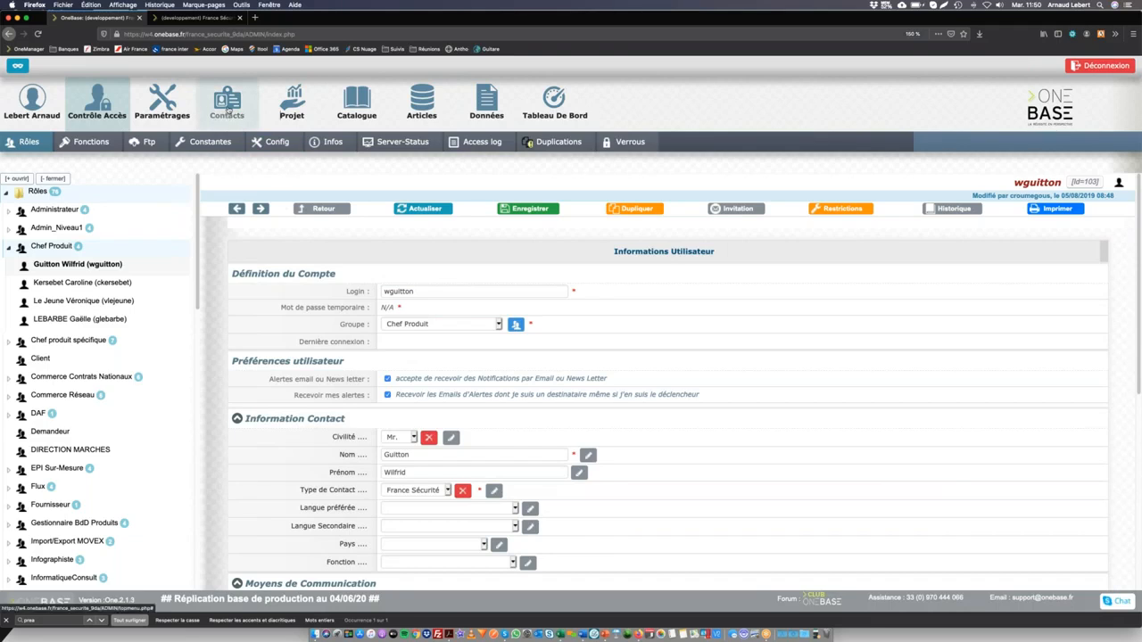
Step: Open the contacts list, open a France Sécurité contact's record, and review it down to the associated user account
mouse_move(227, 102)
left_click(36, 142)
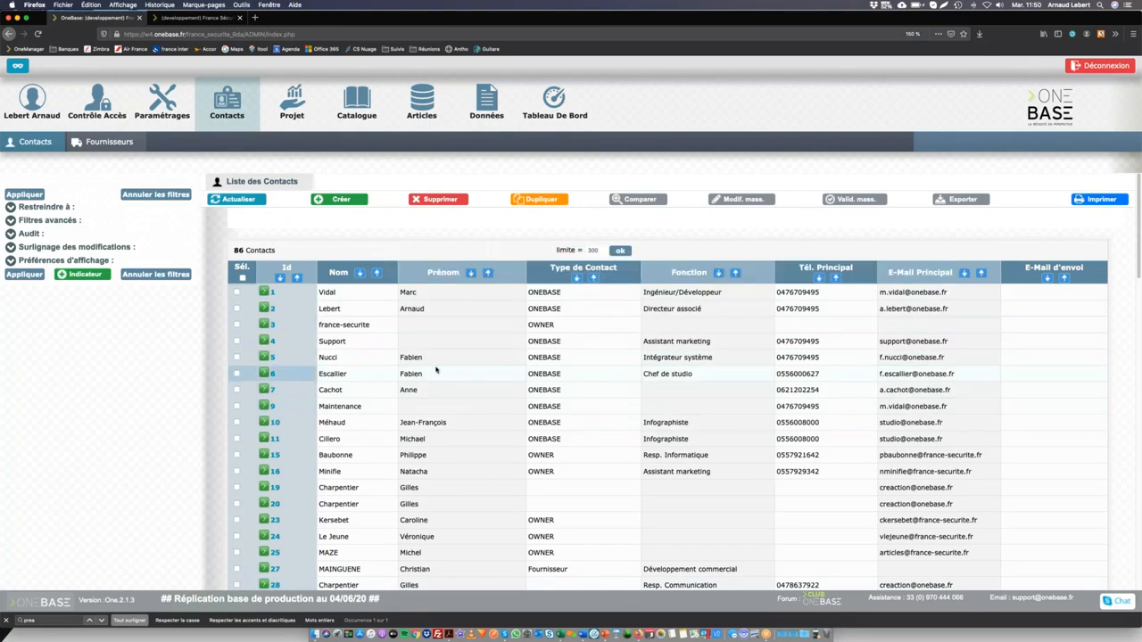
scroll(437, 370, "down", 10)
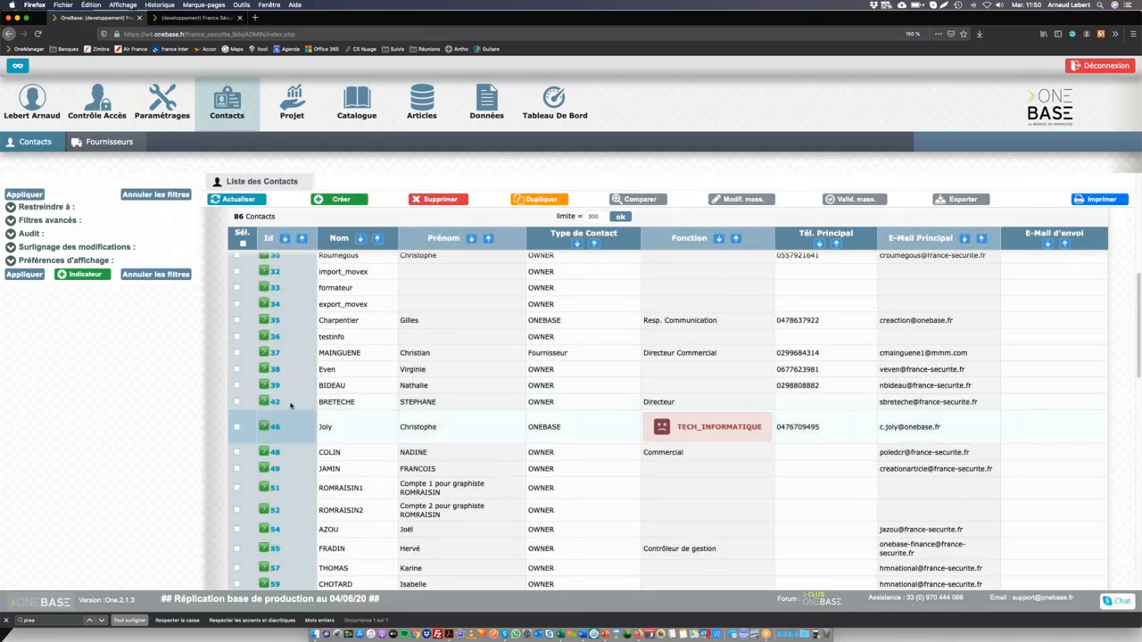
left_click(274, 370)
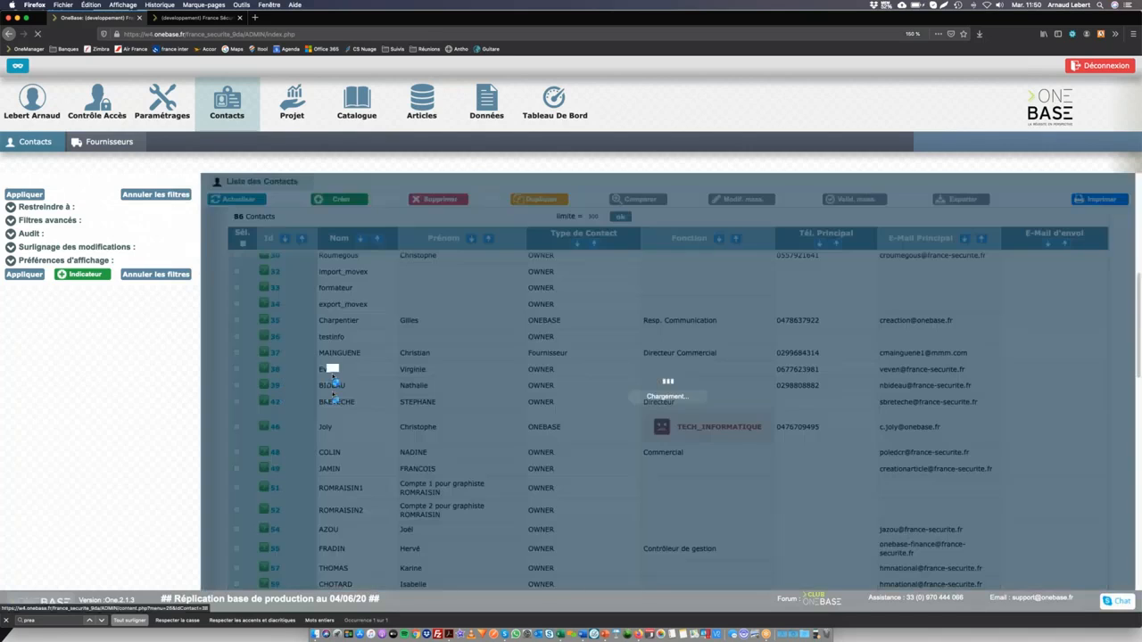
scroll(370, 326, "down", 4)
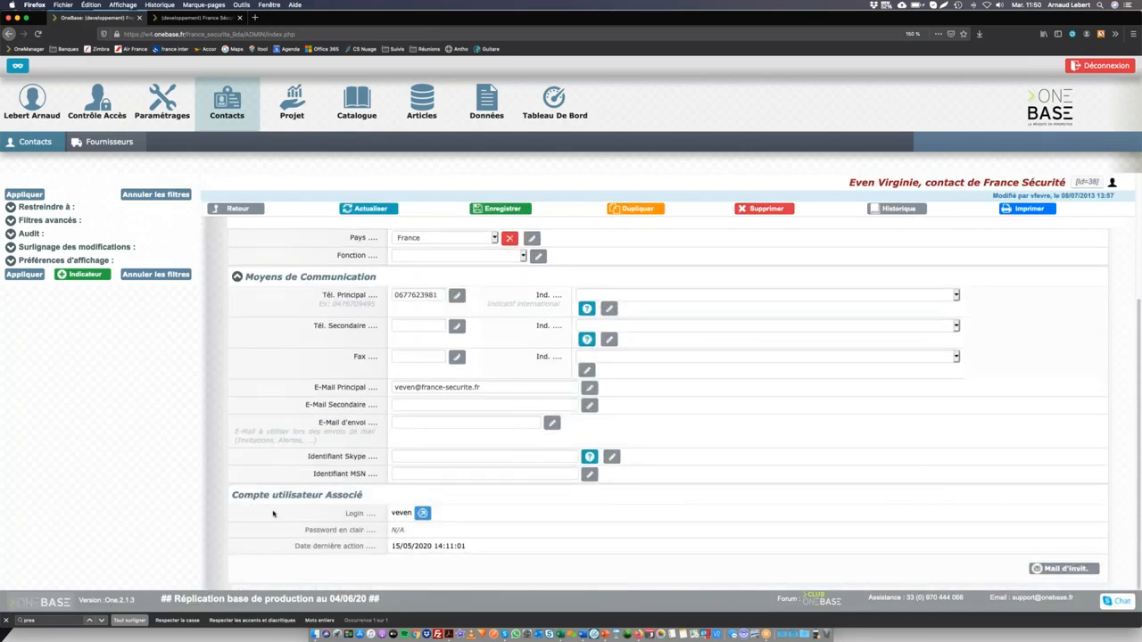
scroll(667, 410, "up", 4)
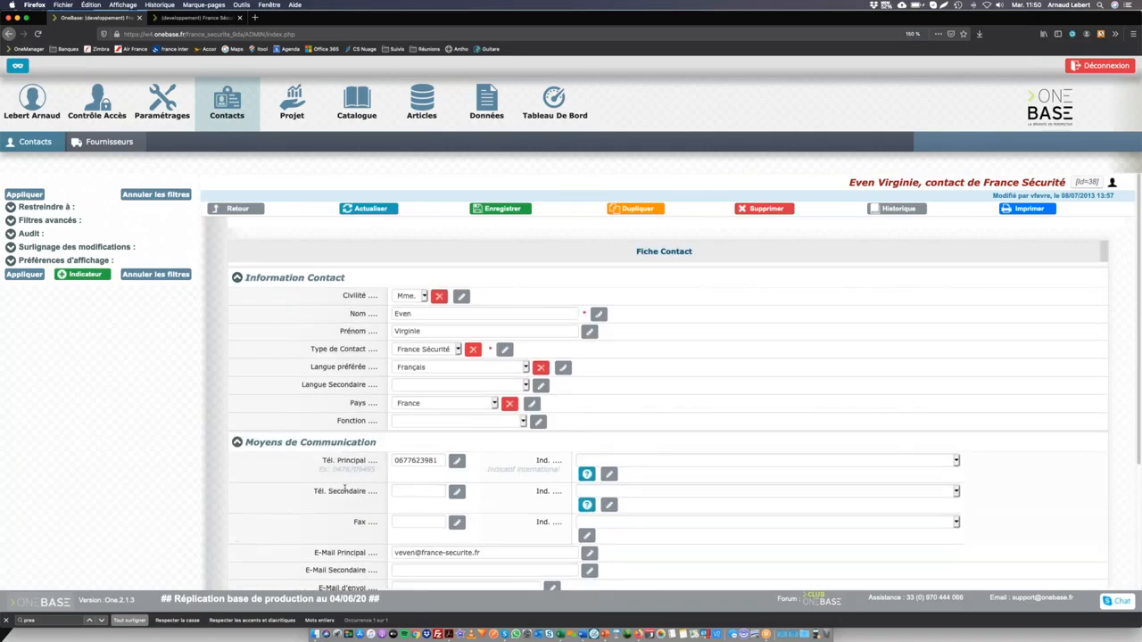
scroll(667, 411, "down", 2)
scroll(361, 500, "down", 2)
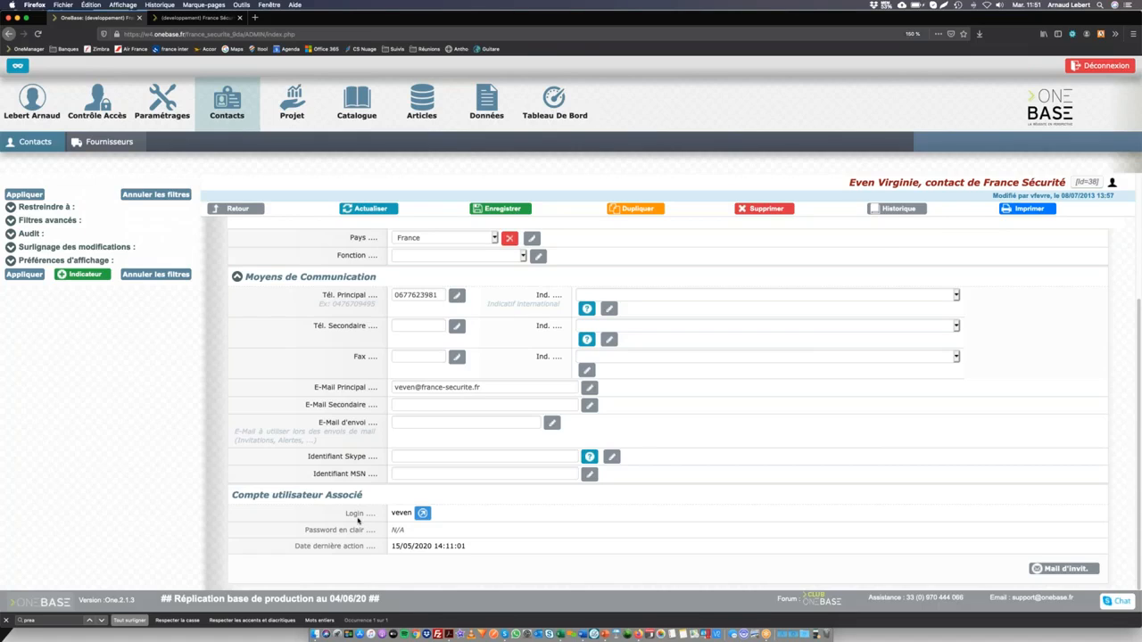
scroll(358, 520, "up", 4)
Step: Open the user account associated with the contact and view its group choices, keeping Administrateur
left_click_drag(281, 497, 363, 496)
left_click(423, 514)
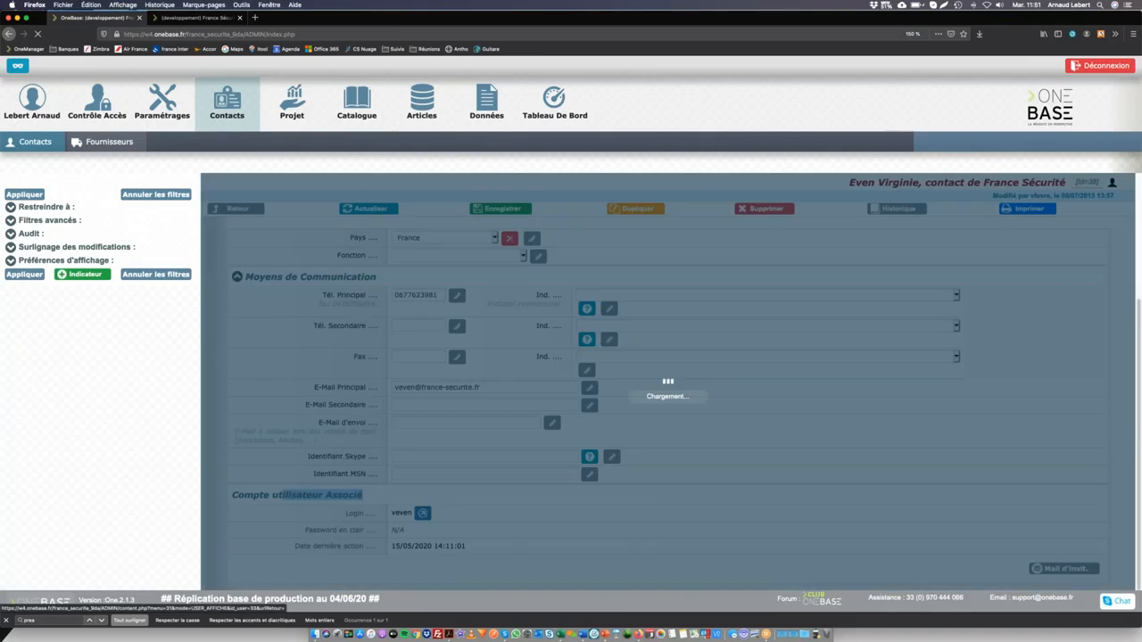
scroll(485, 381, "down", 5)
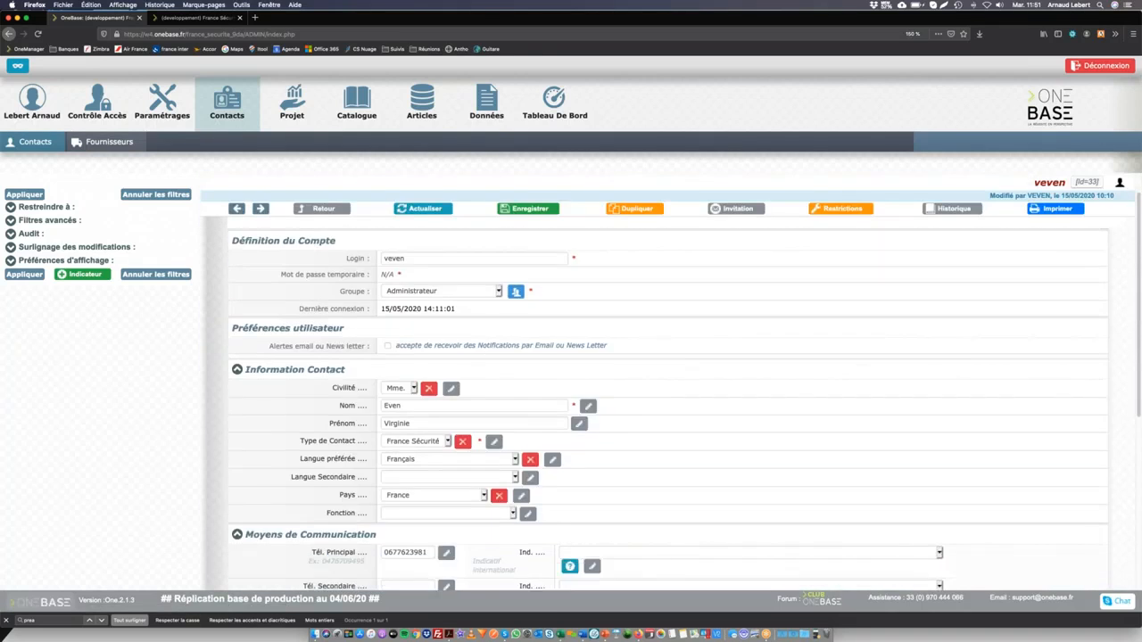
scroll(487, 385, "up", 3)
scroll(486, 385, "up", 1)
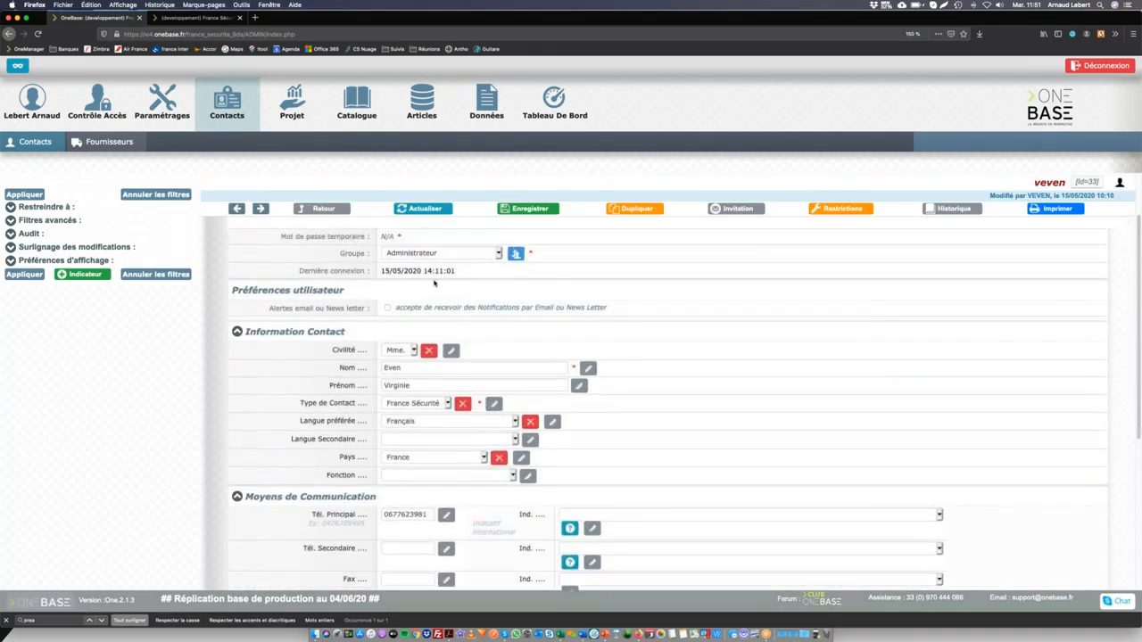
left_click(417, 254)
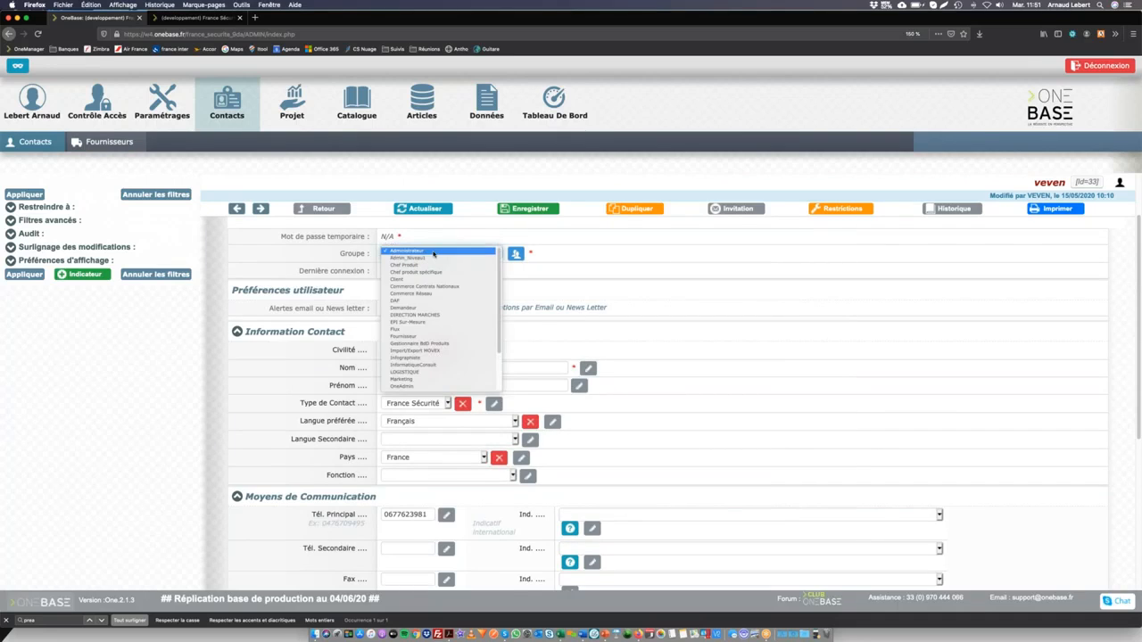
left_click(433, 253)
scroll(657, 294, "up", 3)
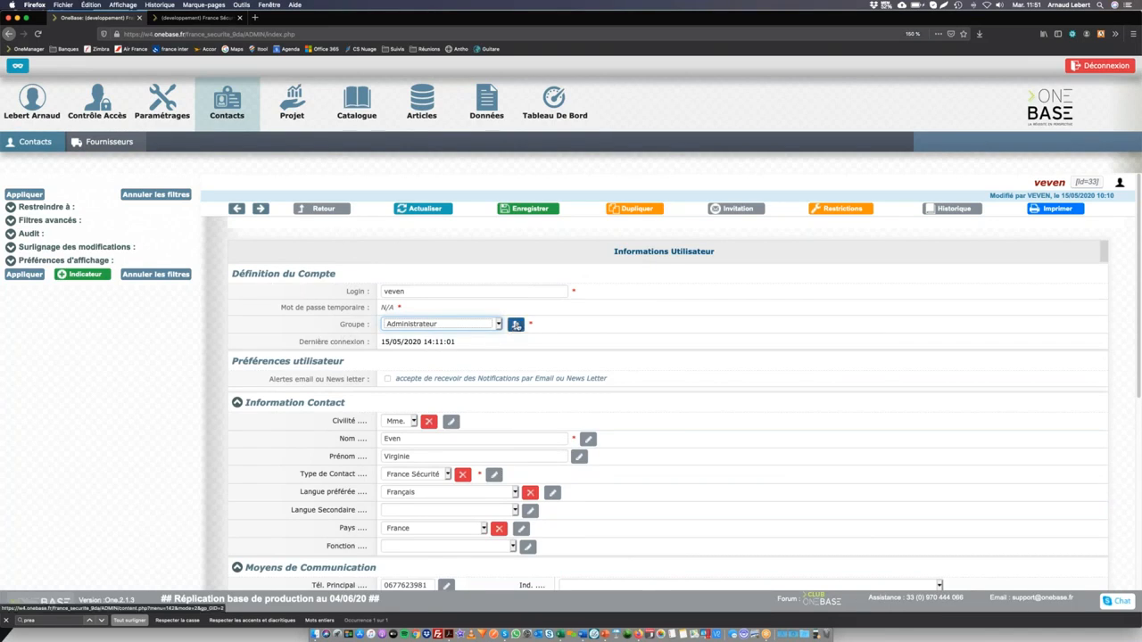
Step: Open the Administrateur role from the account's group and review its rights across all functions
left_click(516, 326)
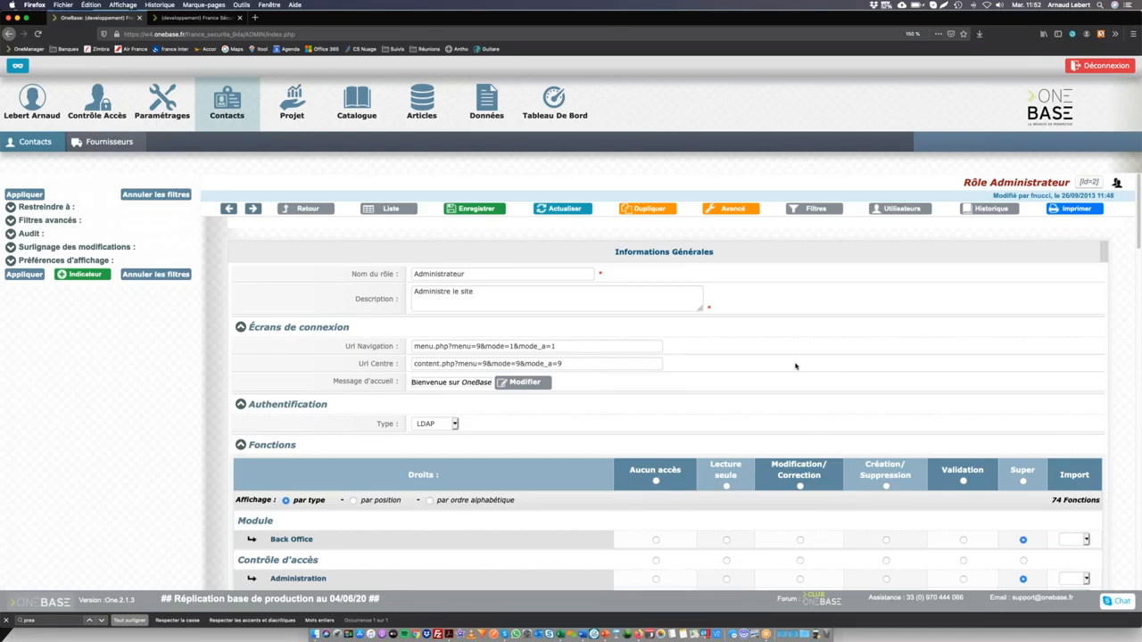
scroll(831, 370, "down", 4)
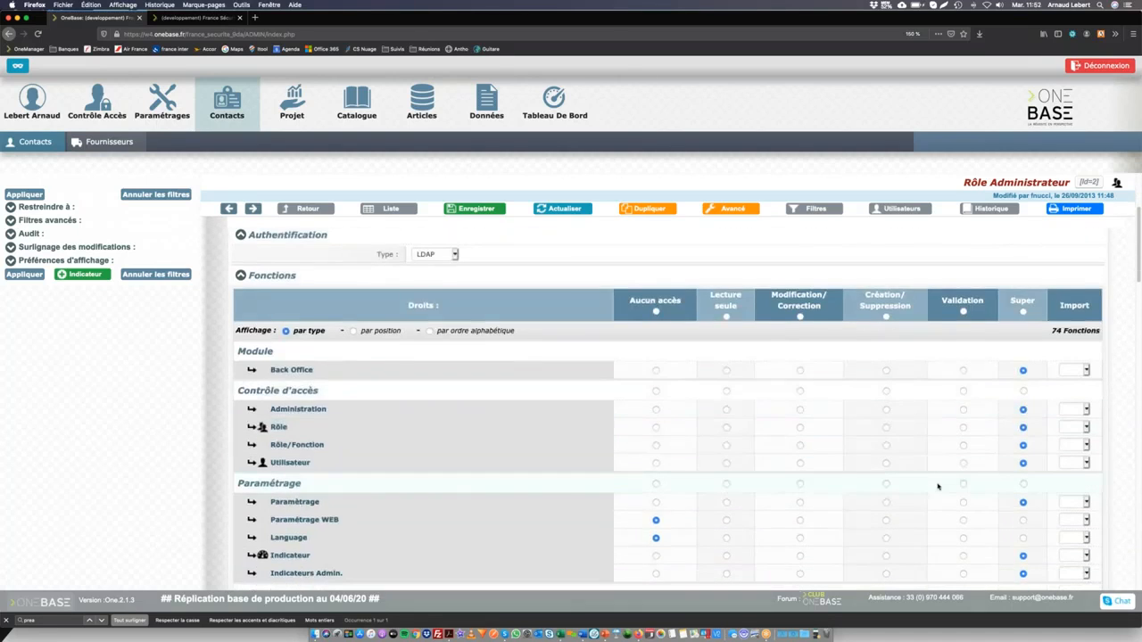
scroll(937, 486, "down", 12)
scroll(918, 480, "down", 12)
scroll(892, 428, "up", 20)
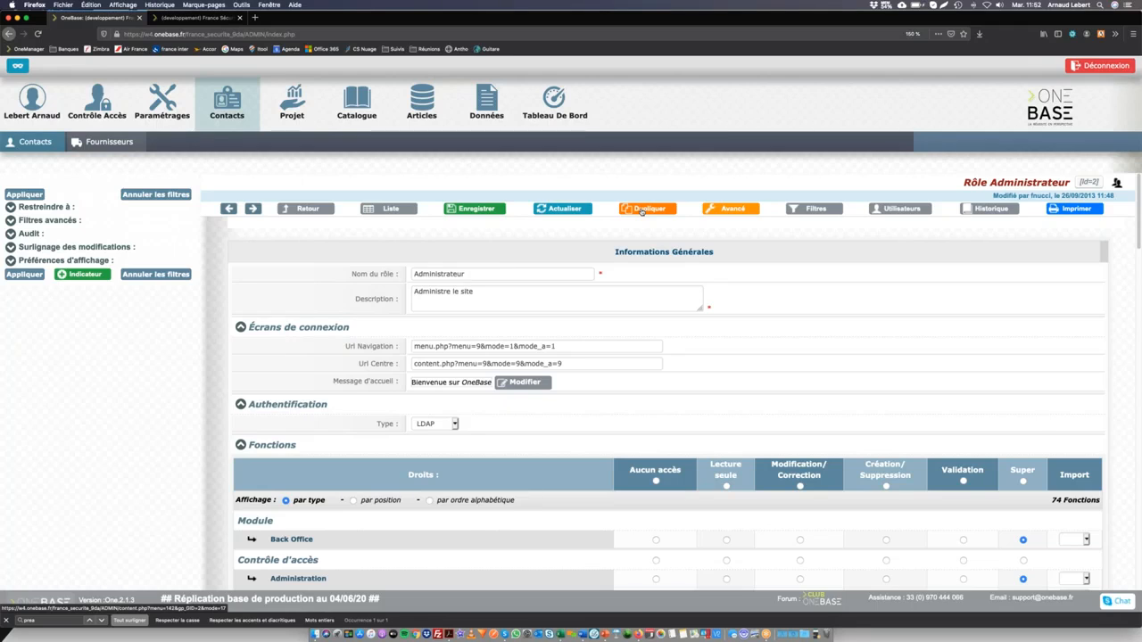
Step: Open the Administrateur role's restrictive filters and copy the personal filters from the CATALOGUE menu into the role
left_click(817, 210)
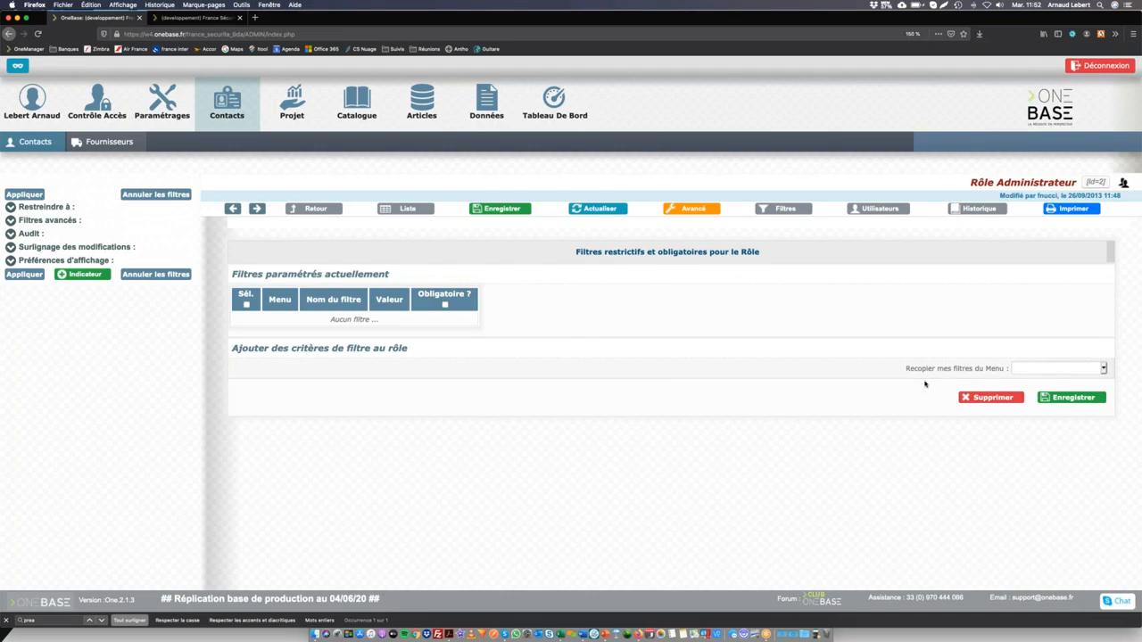
left_click(1032, 370)
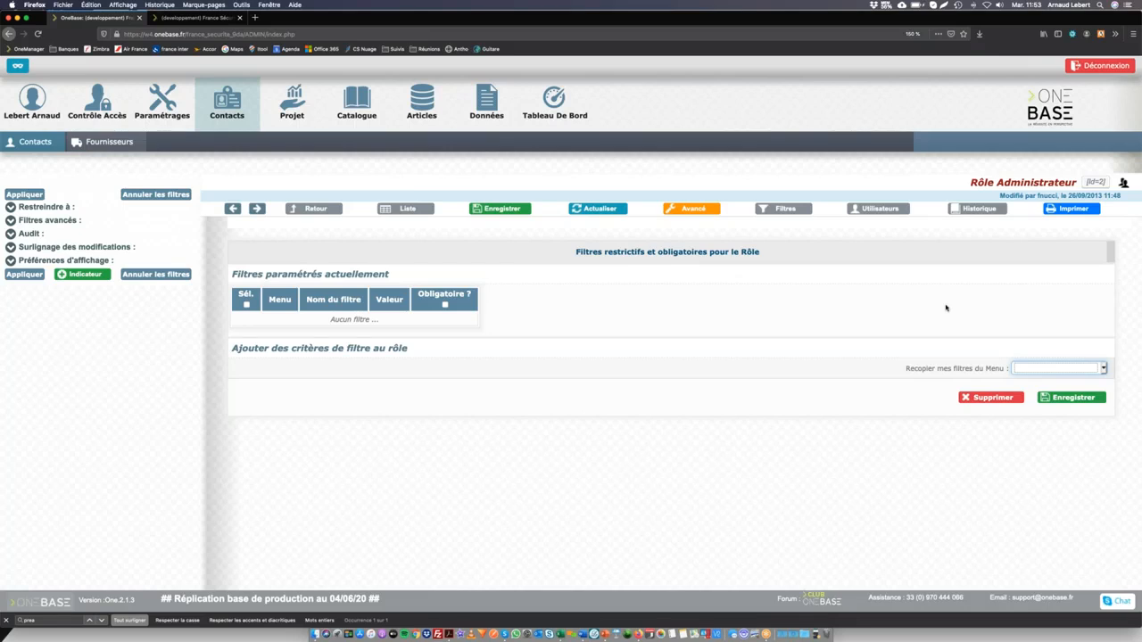
left_click(1047, 369)
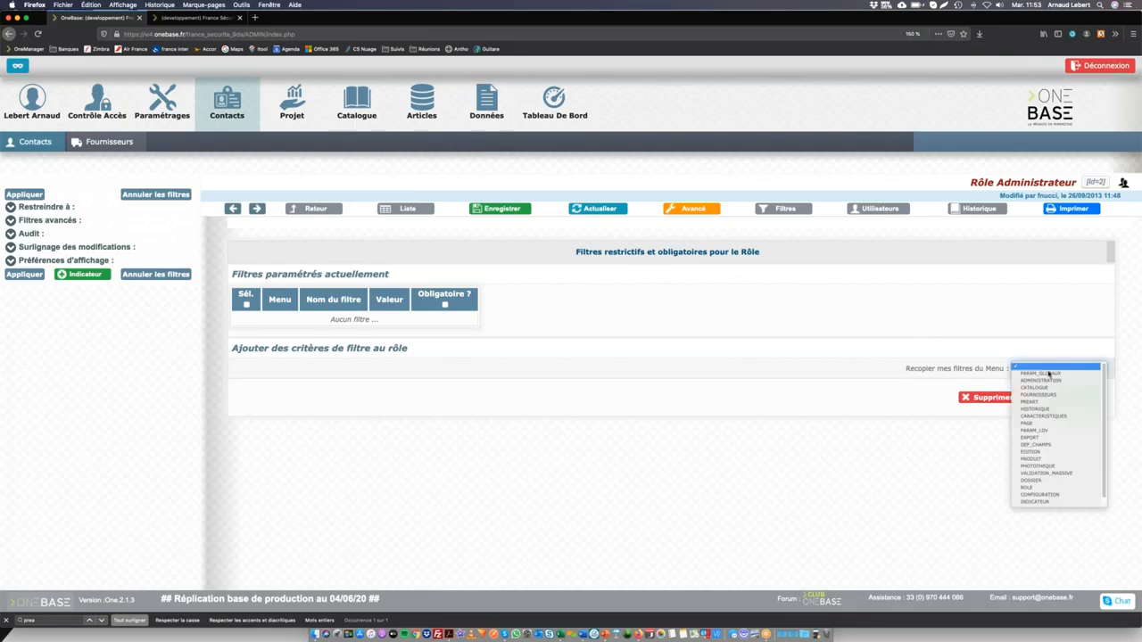
left_click(1045, 388)
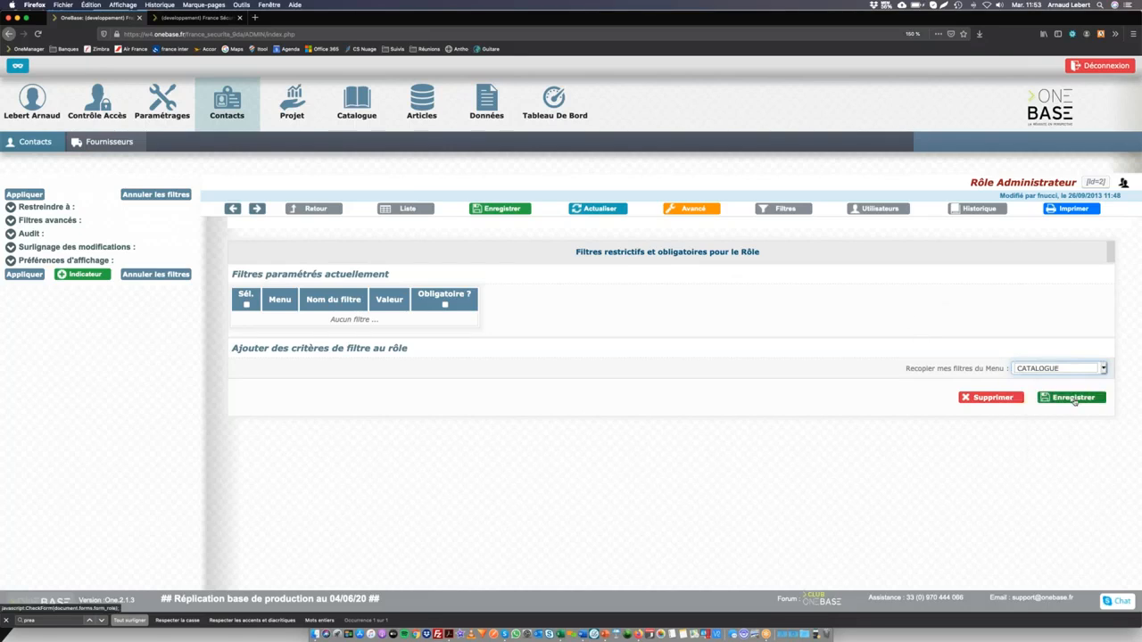
left_click(1075, 397)
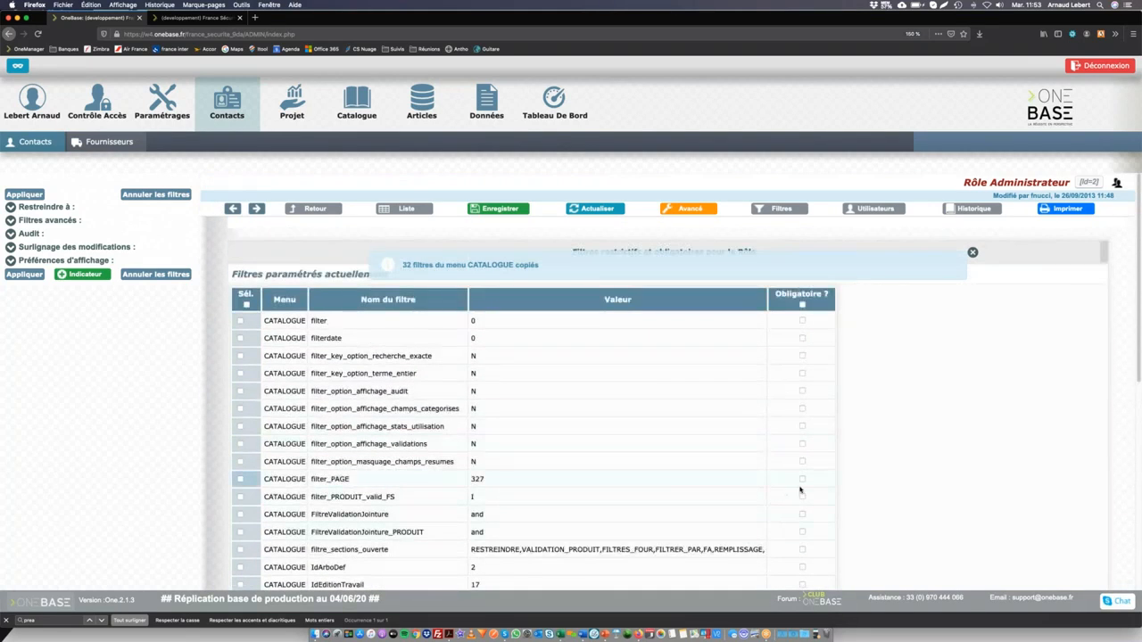
Step: Mark the filter_PAGE filter as mandatory for the role and dismiss the copy notification
left_click(802, 479)
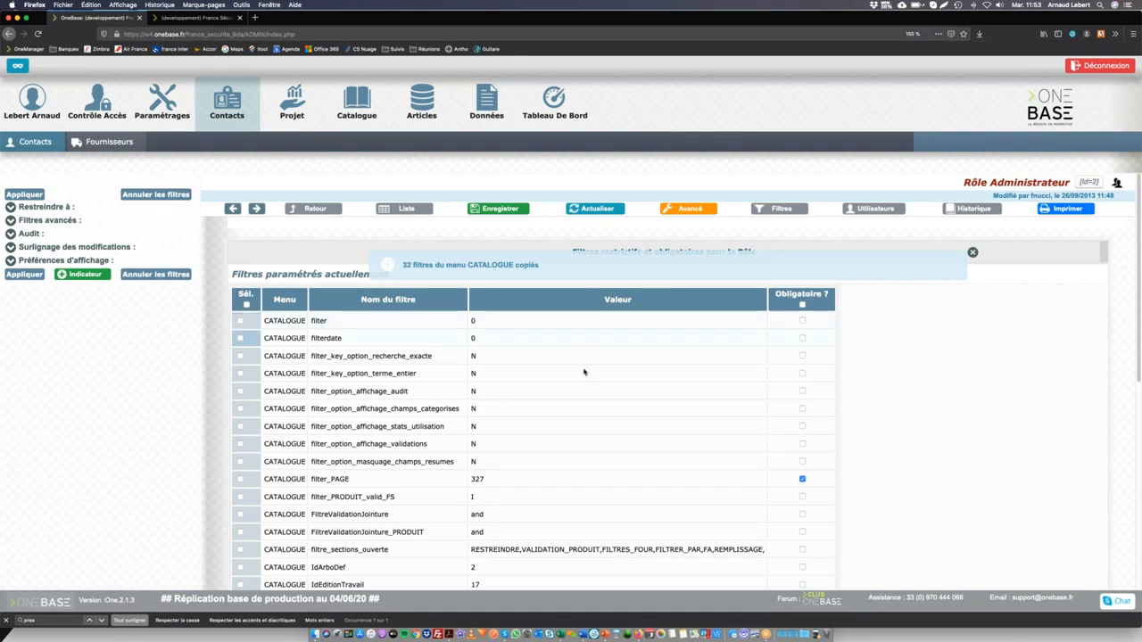
scroll(755, 333, "down", 5)
scroll(761, 405, "down", 4)
scroll(764, 405, "up", 8)
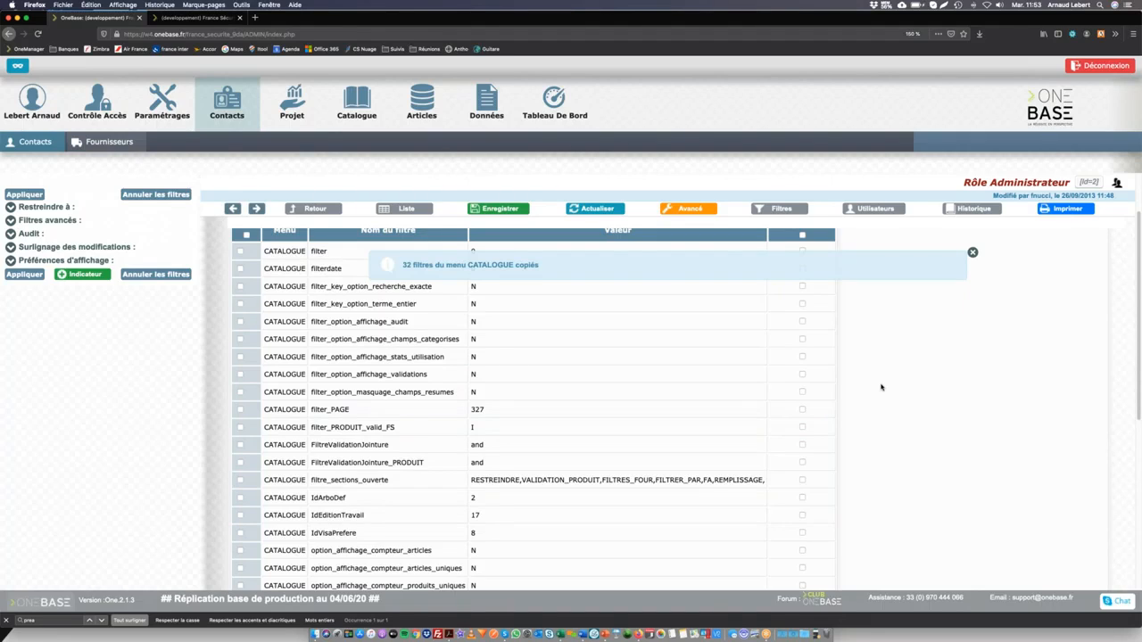
left_click(802, 410)
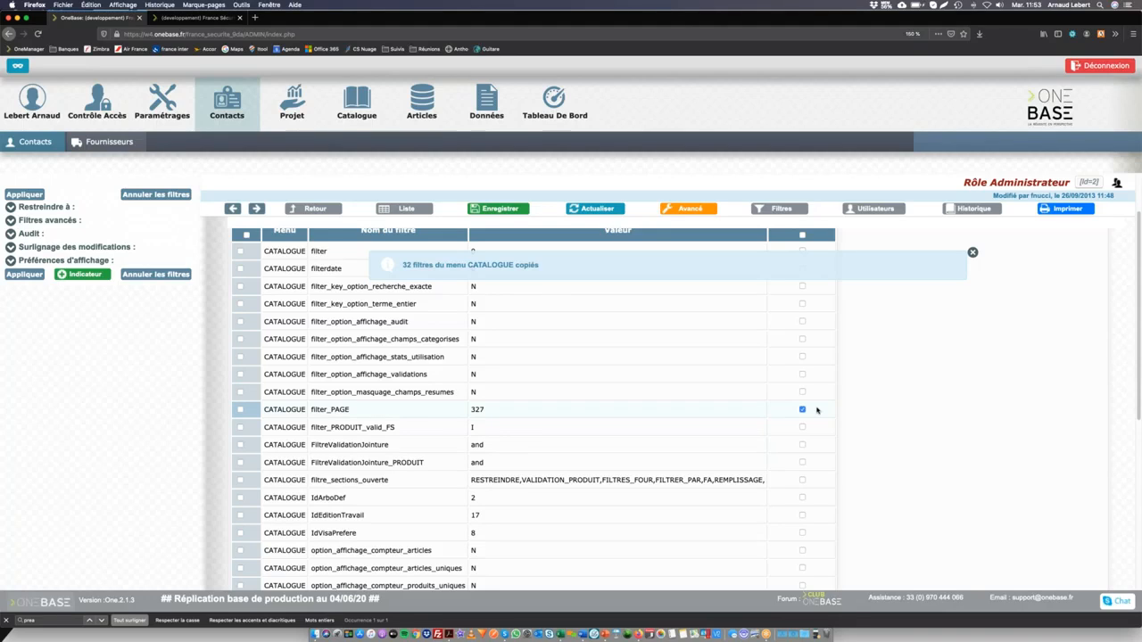
left_click(972, 252)
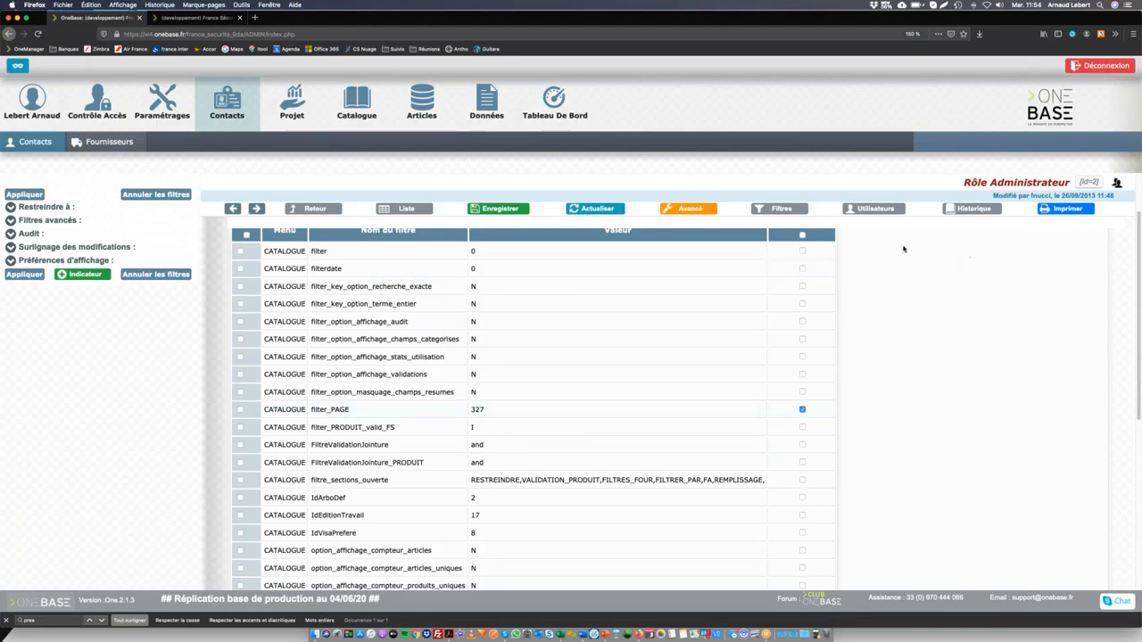
Step: Mark all copied CATALOGUE filters as mandatory and view the other menus available for copying filters without choosing one
left_click(802, 235)
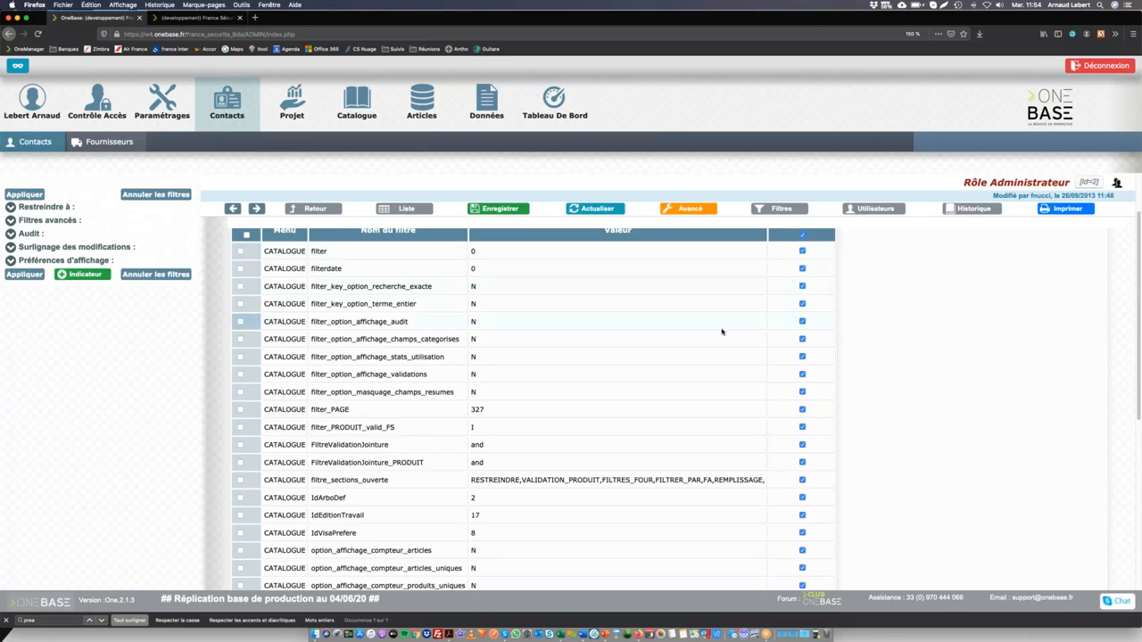
scroll(713, 339, "down", 5)
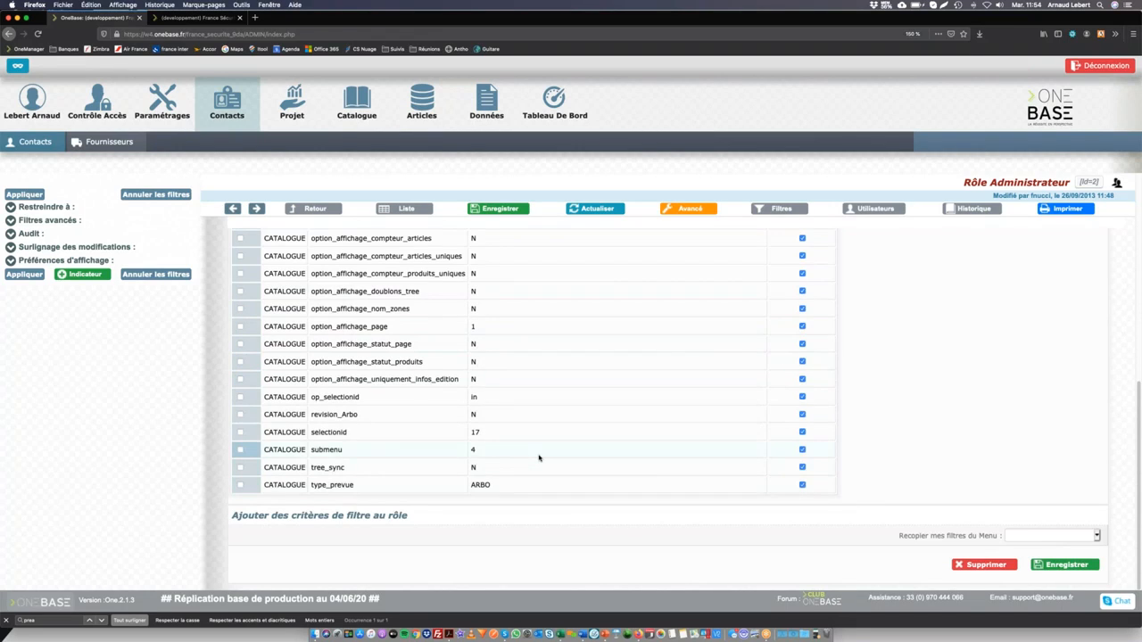
left_click(1028, 535)
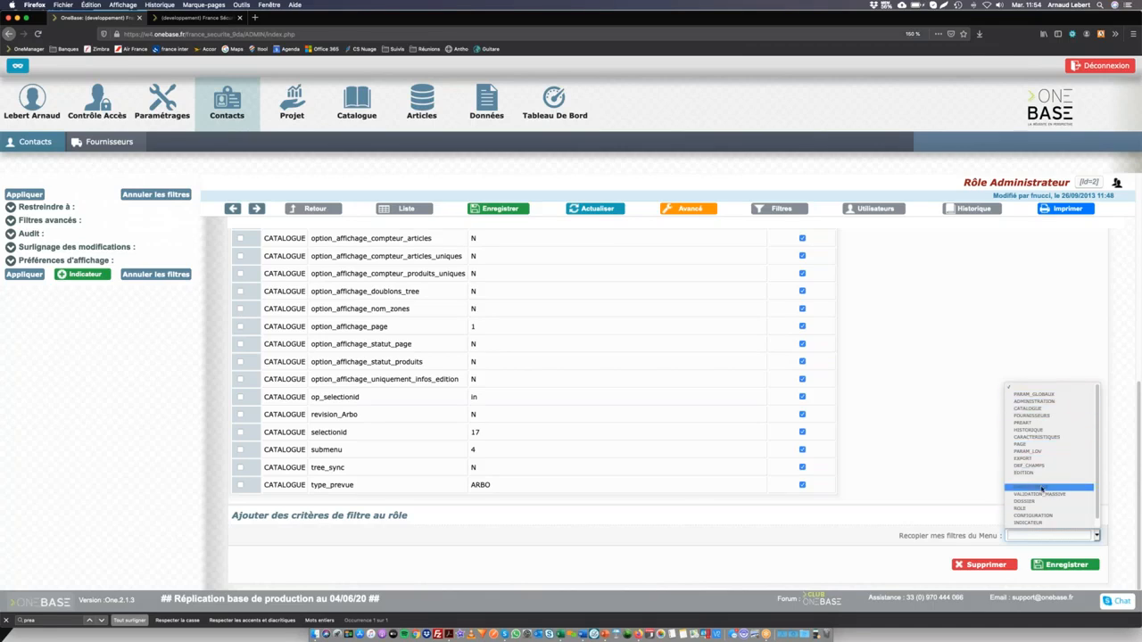
scroll(1049, 527, "down", 1)
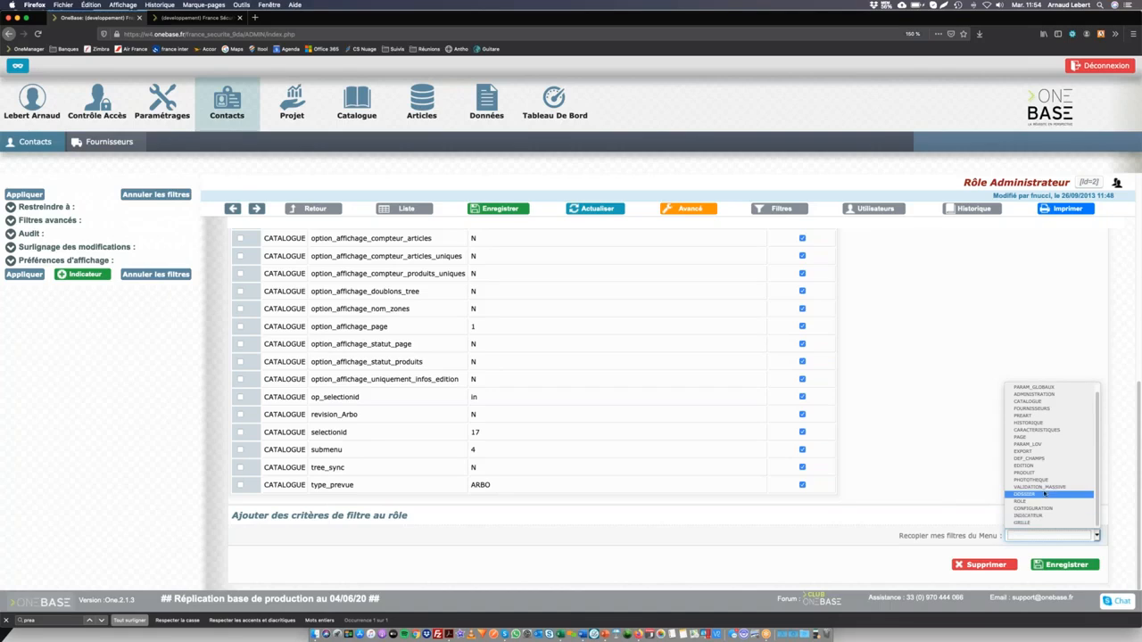
left_click(961, 417)
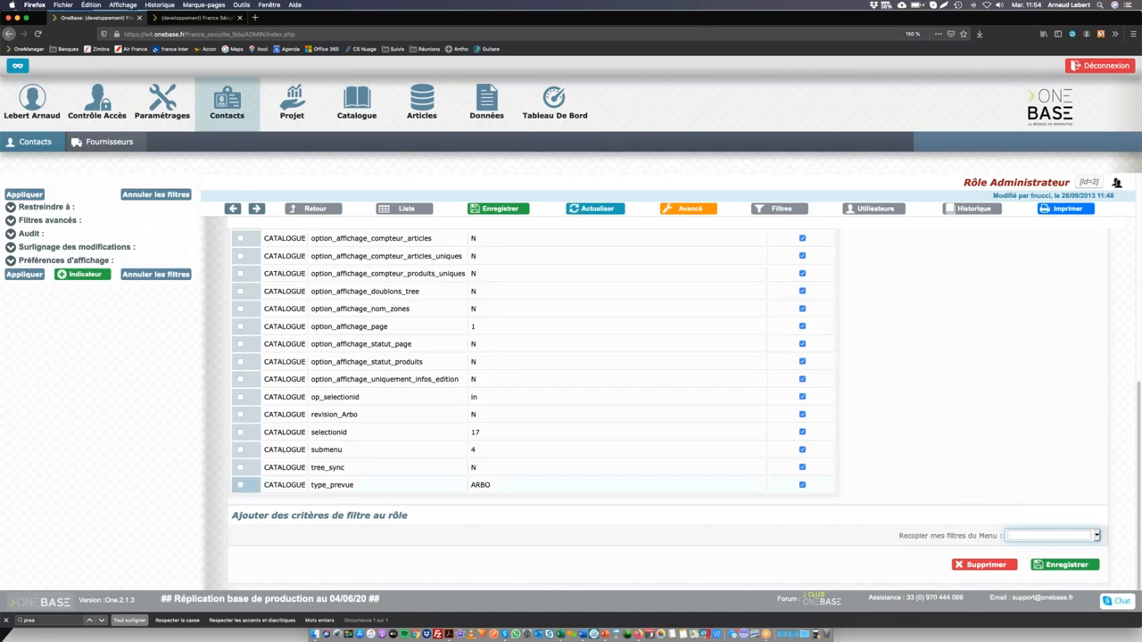
Step: Select all CATALOGUE filters of the Administrateur role and delete them
scroll(260, 445, "up", 10)
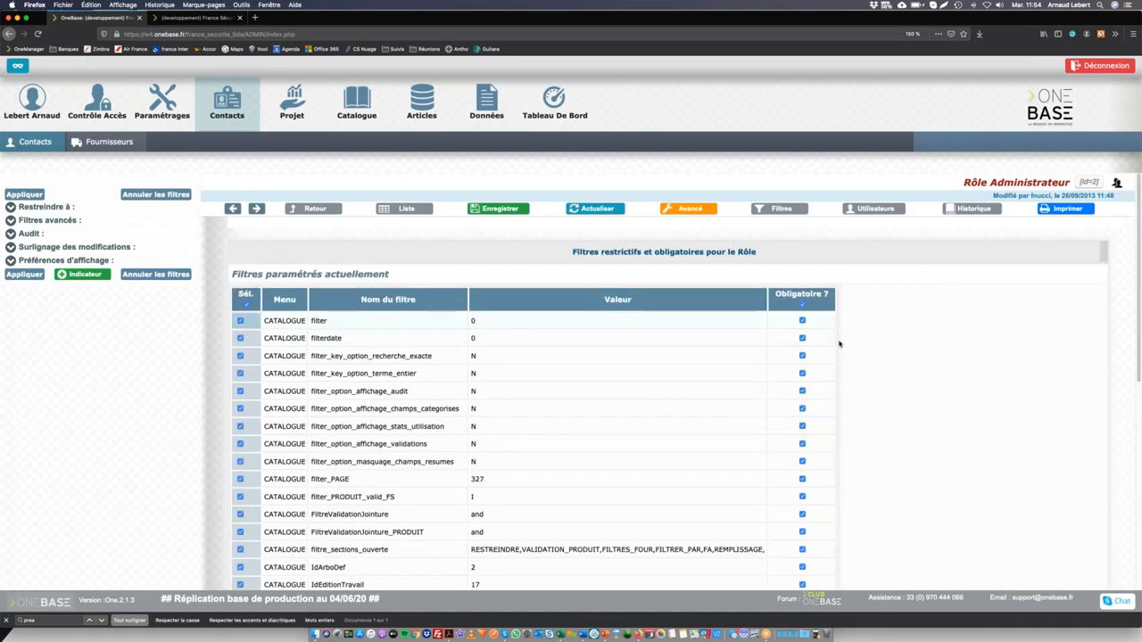
scroll(783, 338, "down", 10)
left_click(990, 566)
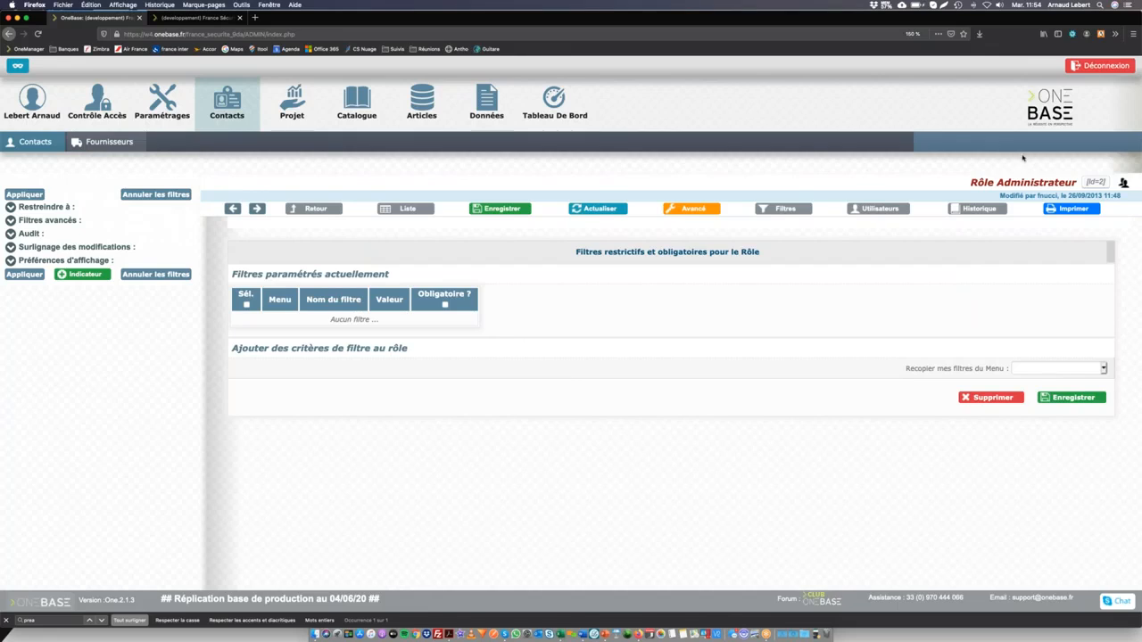
Step: Open the Administrateur role's history and highlight the level change recorded for the Visu_Marchés function
left_click(980, 210)
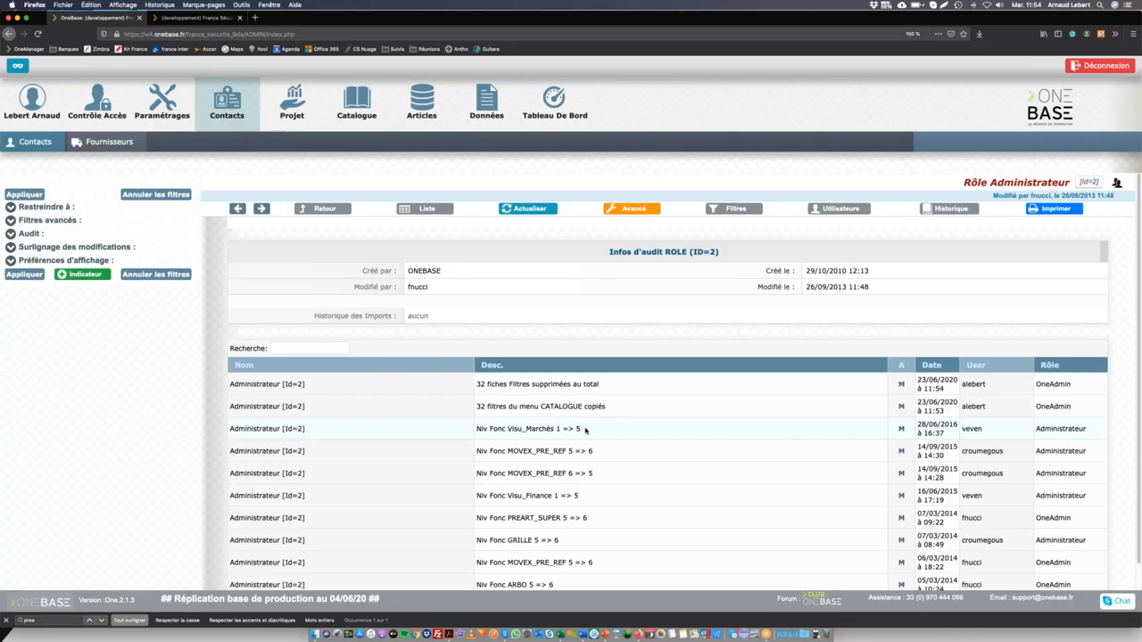
left_click_drag(555, 428, 581, 429)
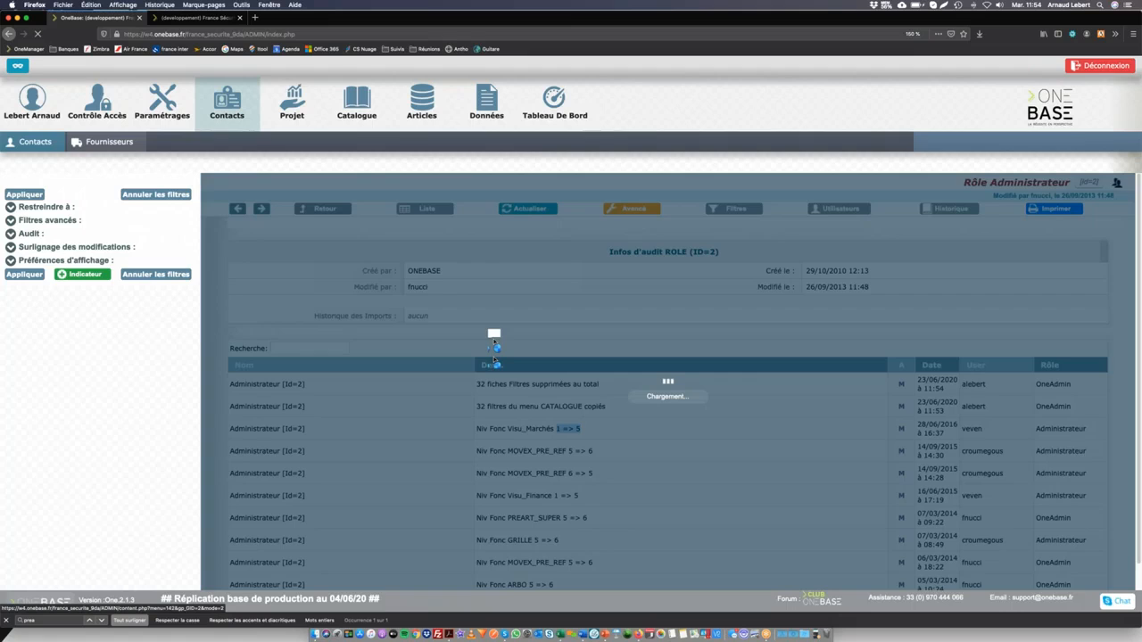
Step: Review the Administrateur role's function rights on its record sheet
scroll(649, 357, "down", 3)
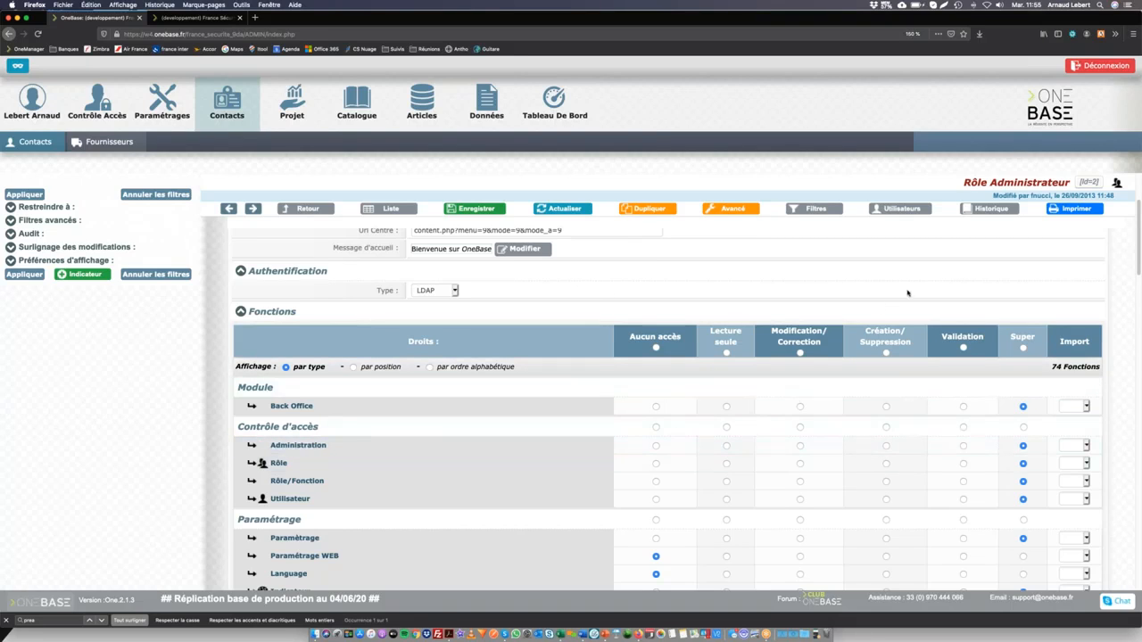
scroll(909, 293, "up", 2)
scroll(909, 294, "up", 2)
Step: Open the Administrateur role's history and highlight the old and new levels in the Visu_Marchés entry
left_click(990, 209)
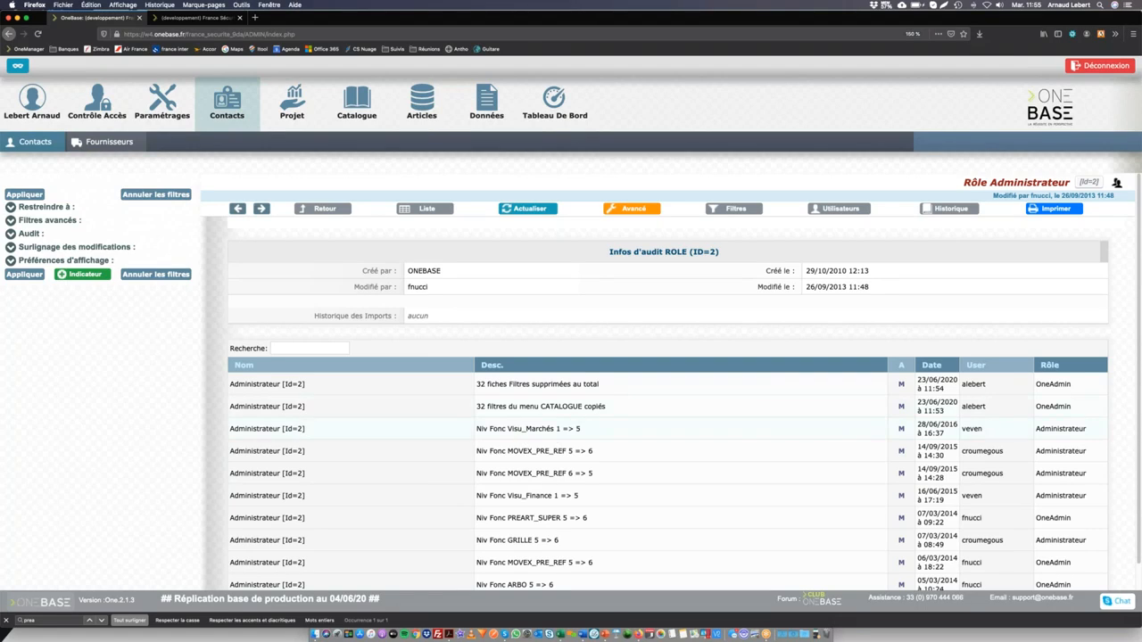
double_click(560, 429)
double_click(577, 429)
left_click(572, 452)
scroll(375, 326, "down", 1)
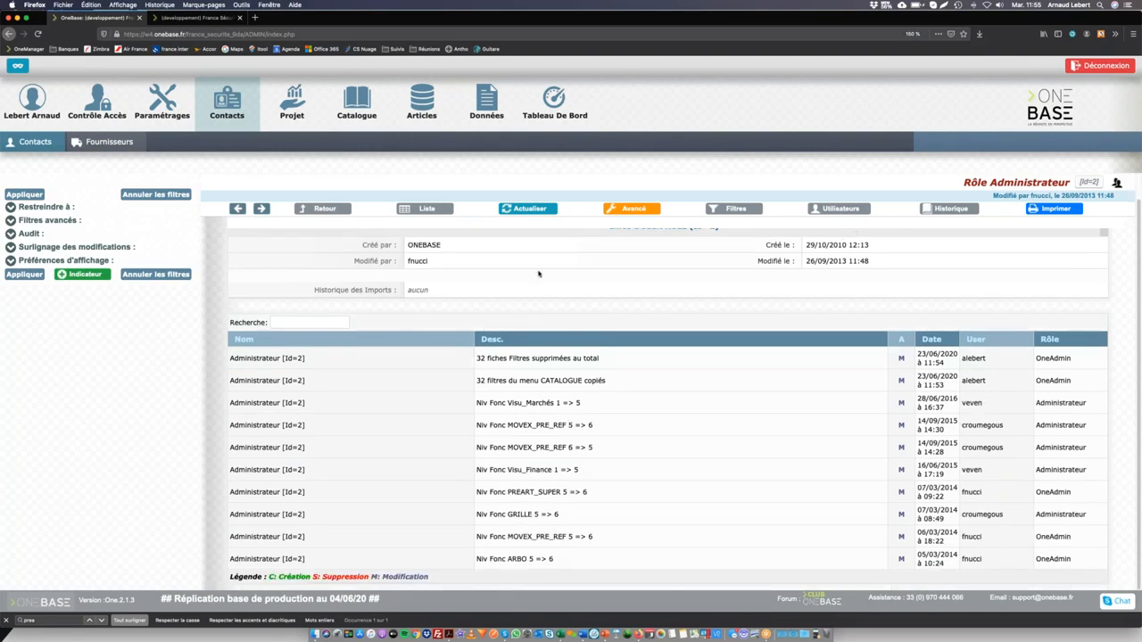
Step: Leave the role's history, return to the full list of roles and look through it
left_click(324, 208)
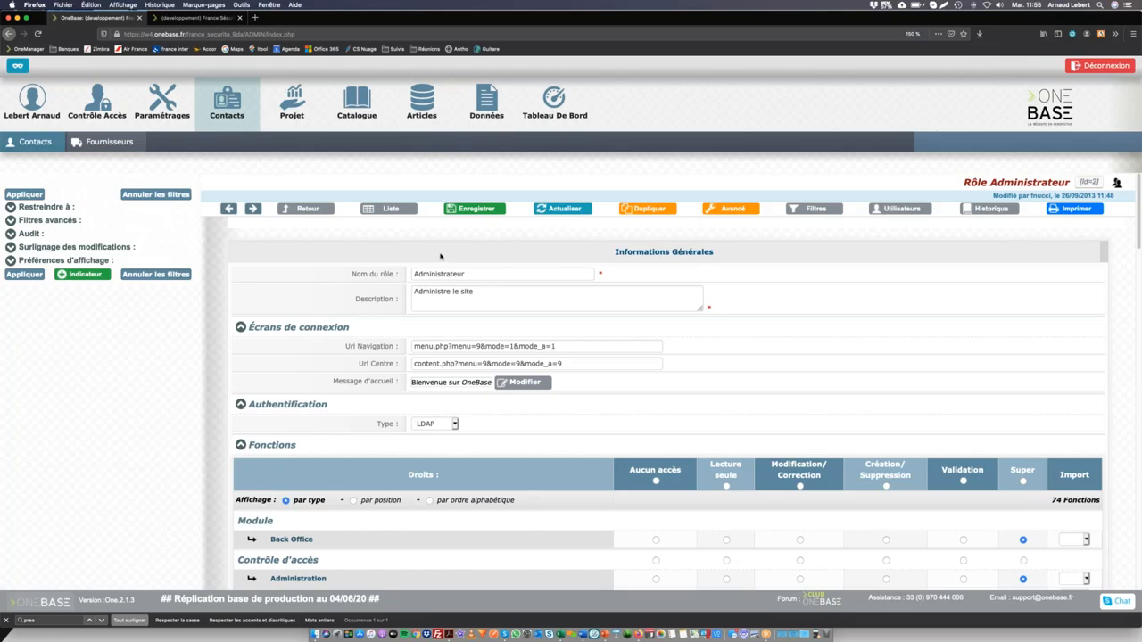
left_click(404, 214)
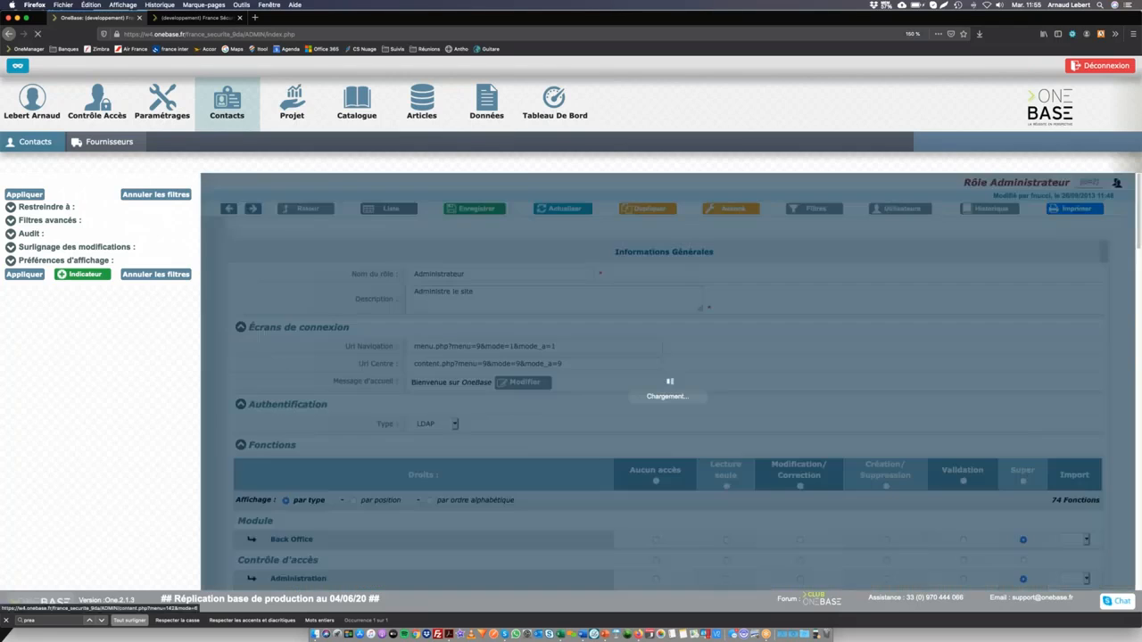
scroll(674, 435, "down", 3)
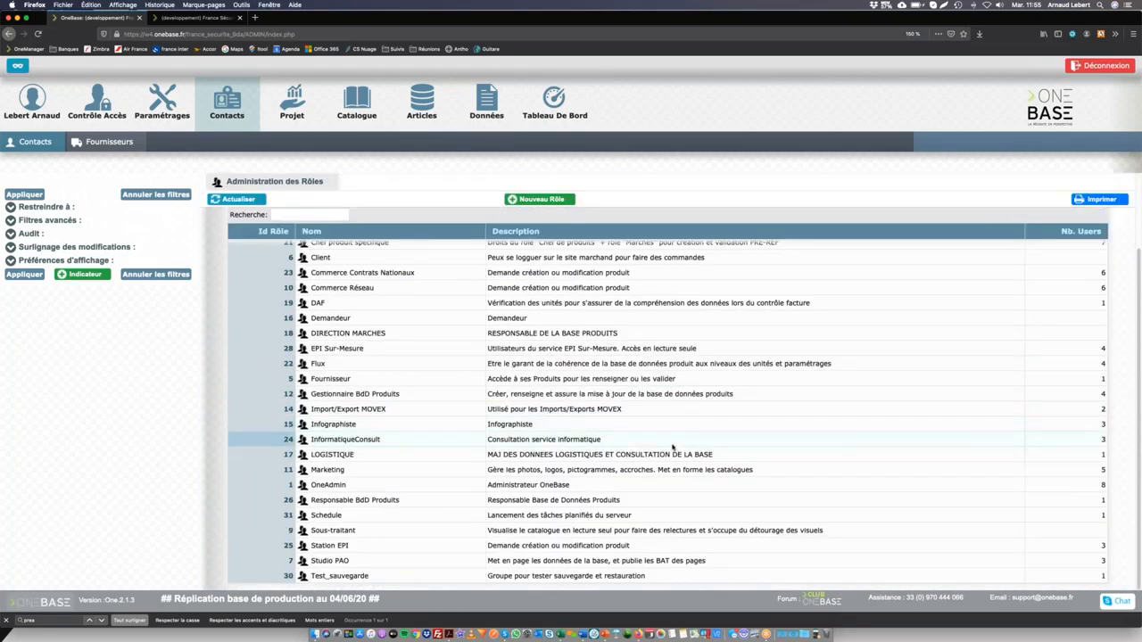
scroll(673, 448, "up", 3)
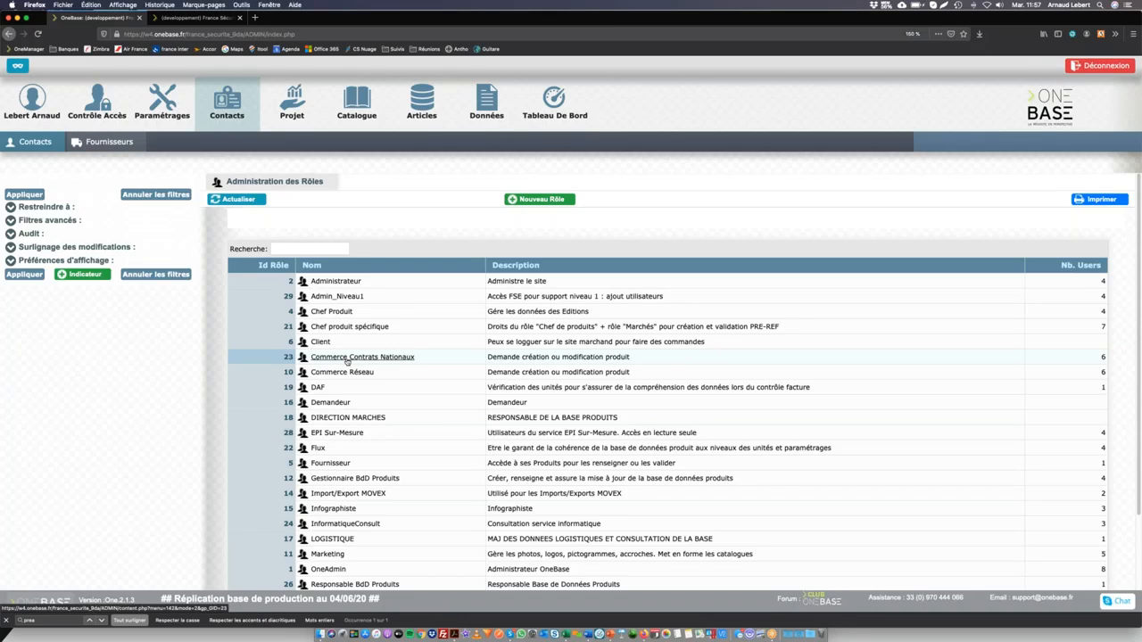
Step: Open the Administrateur role, view its associated contacts and return to the role's record
left_click(334, 281)
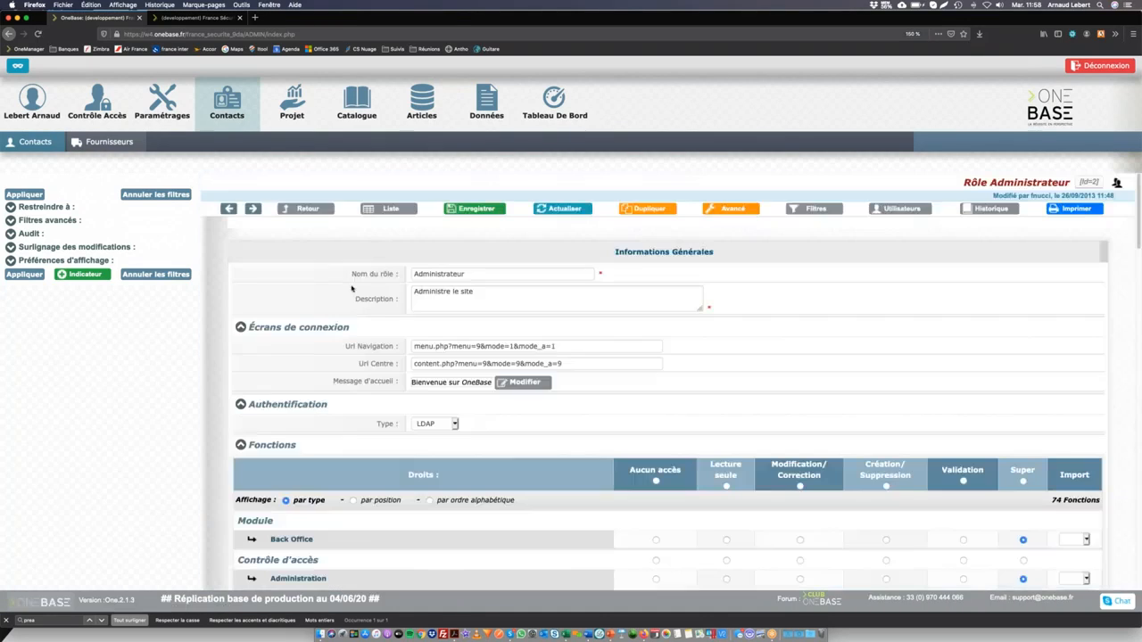
left_click(890, 211)
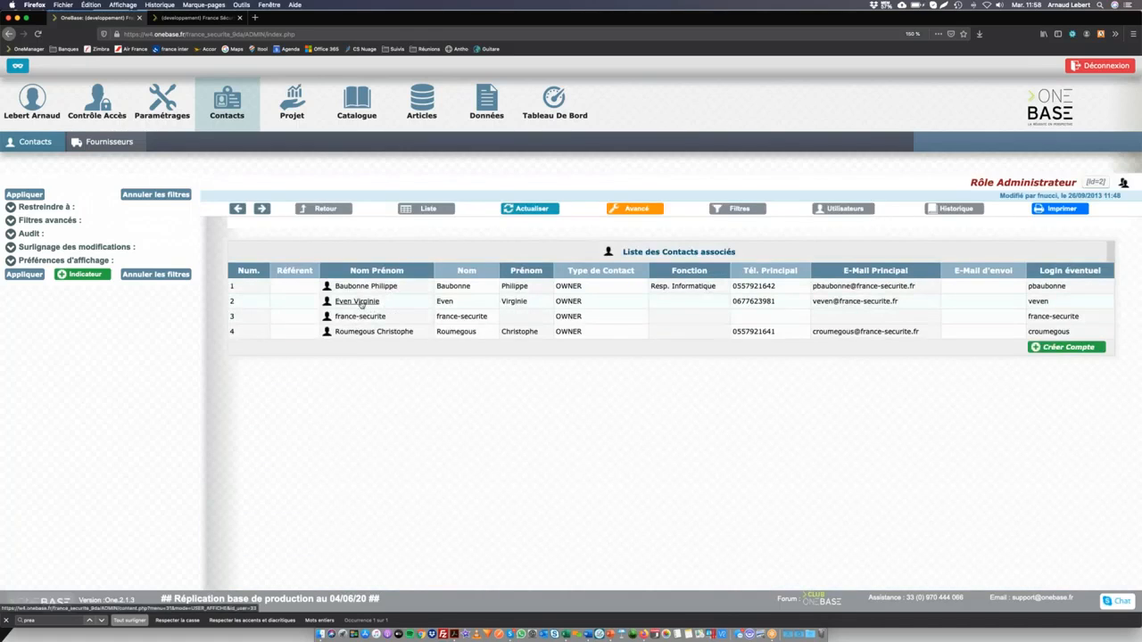
left_click(326, 208)
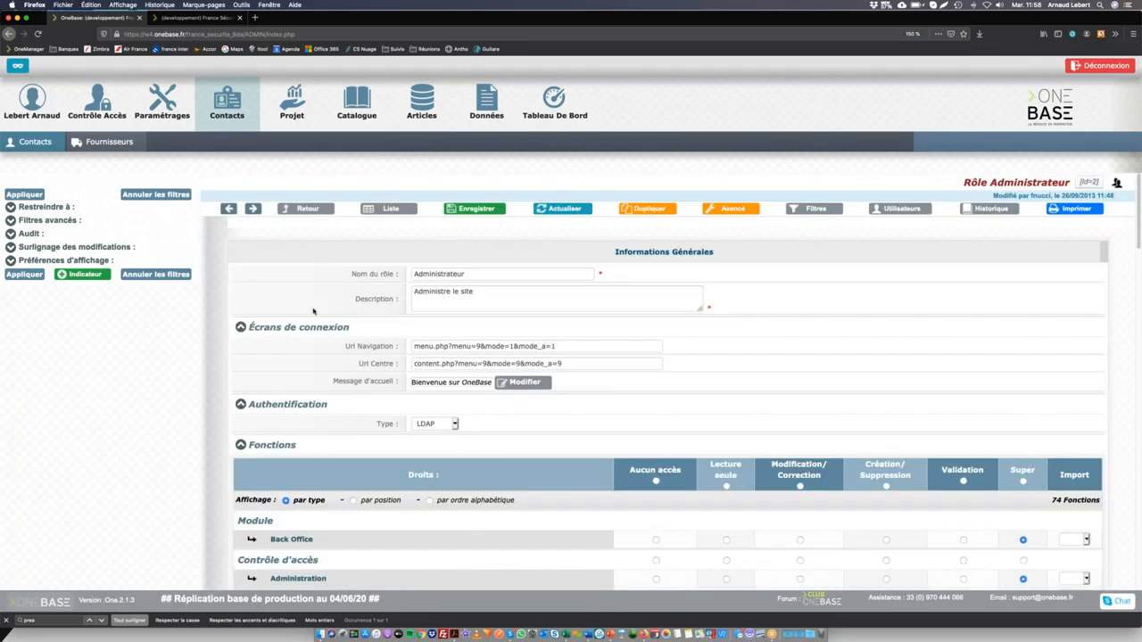
Step: Open the OneAdmin role from the list of roles and view its associated contacts
left_click(307, 208)
scroll(406, 352, "down", 2)
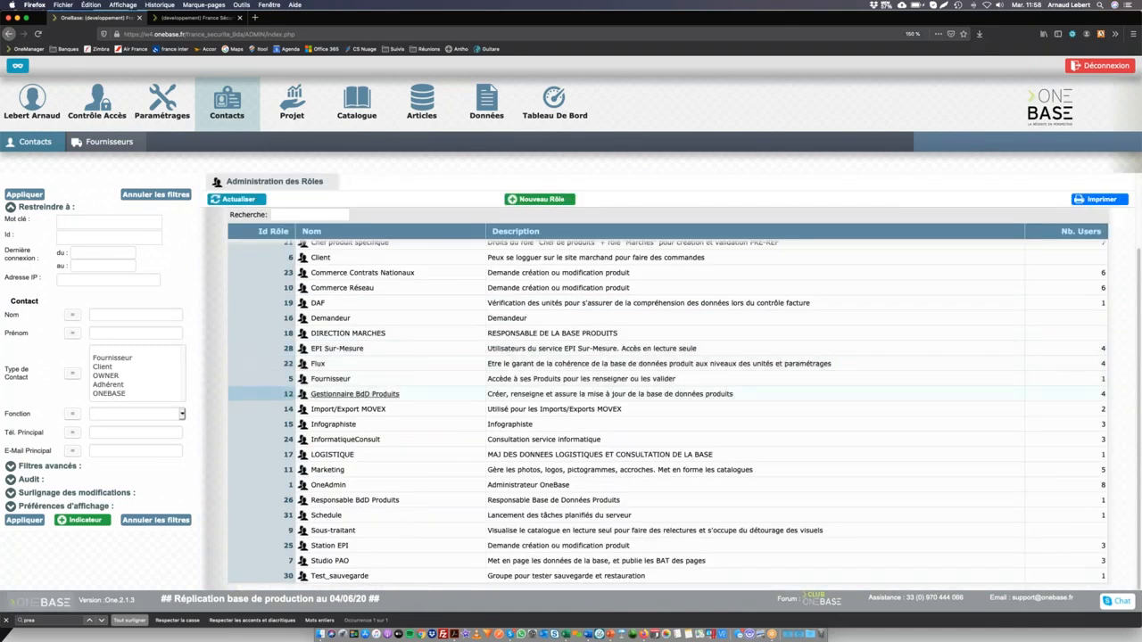
left_click(357, 488)
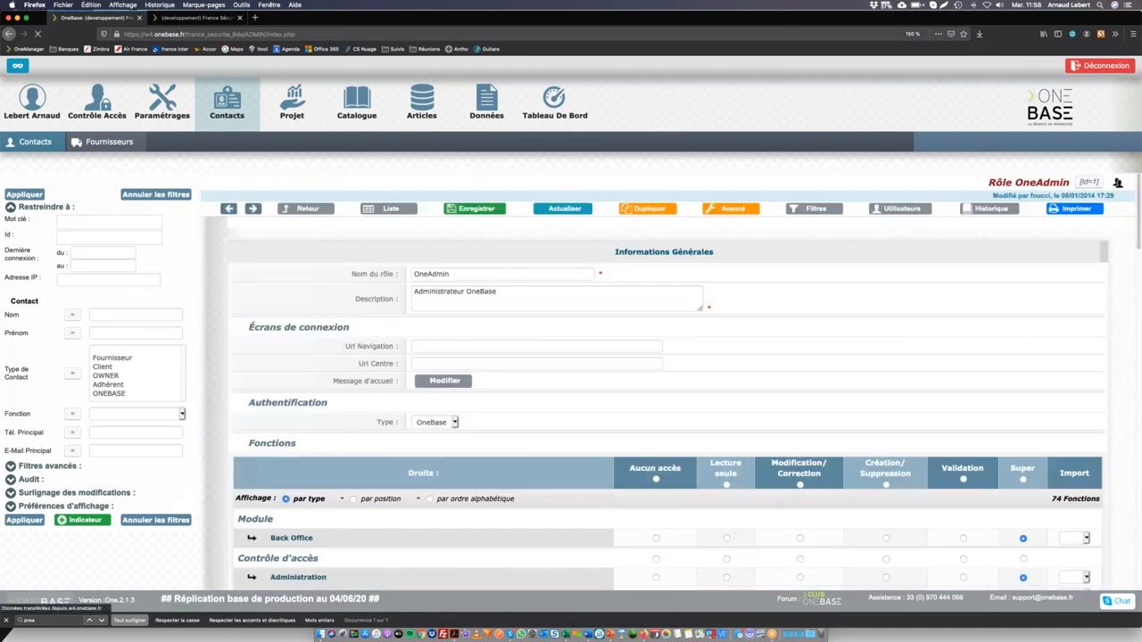
left_click(899, 208)
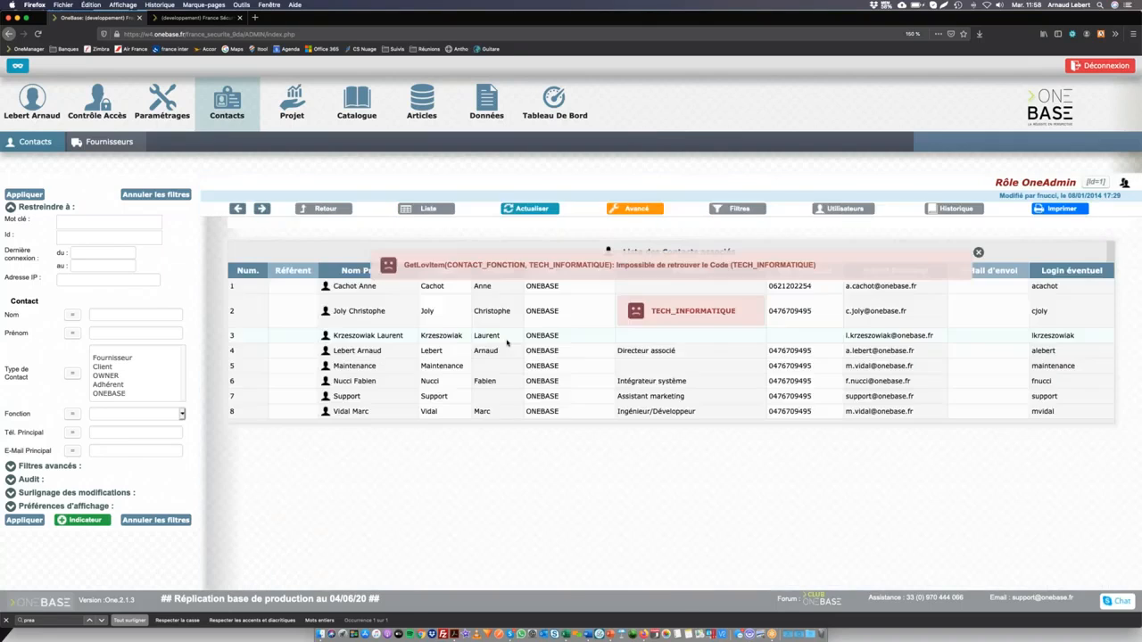
Step: Open the user account of the fourth OneAdmin contact and examine its advanced security settings, including account deactivation
scroll(446, 446, "down", 5)
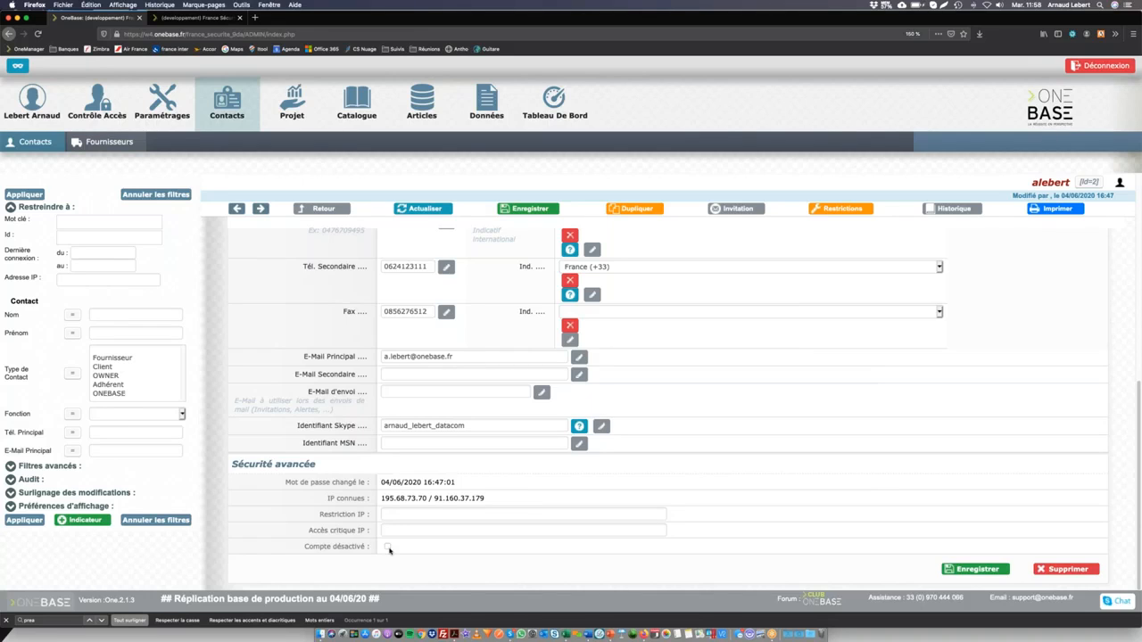
scroll(363, 536, "up", 10)
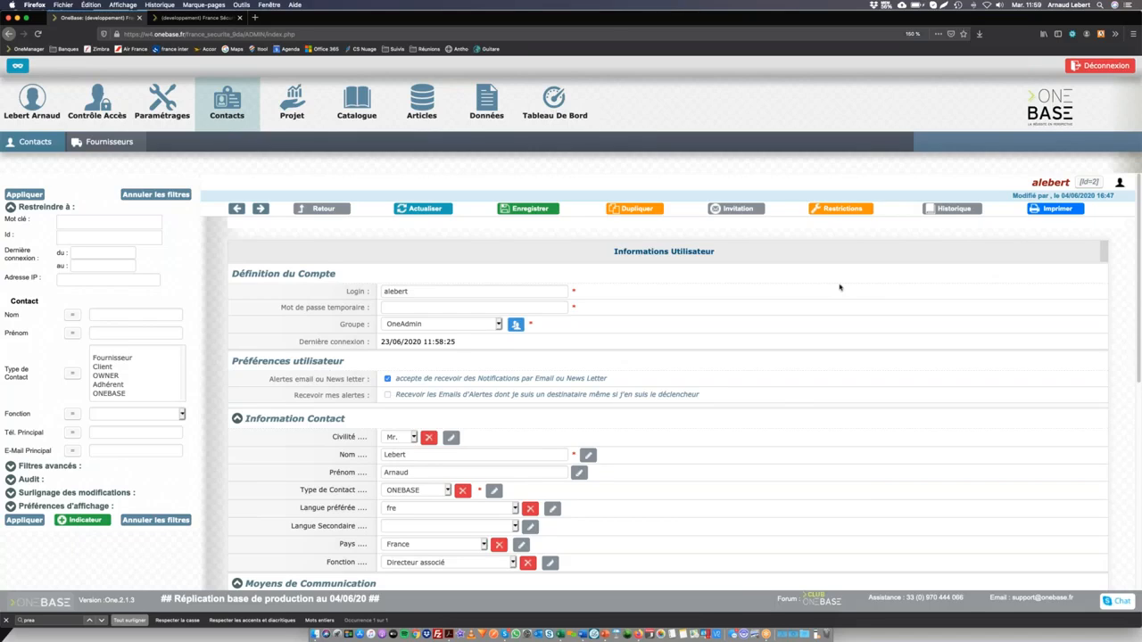
Step: Dismiss the Messages window and switch from the browser to the GoToMeeting application
left_click(733, 630)
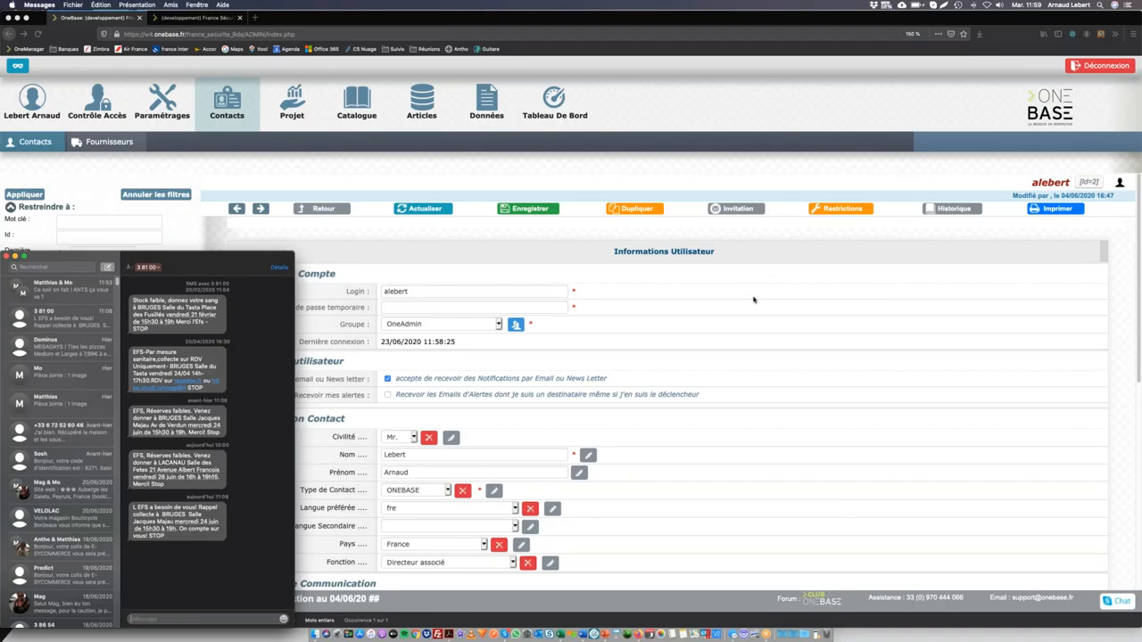
left_click(369, 243)
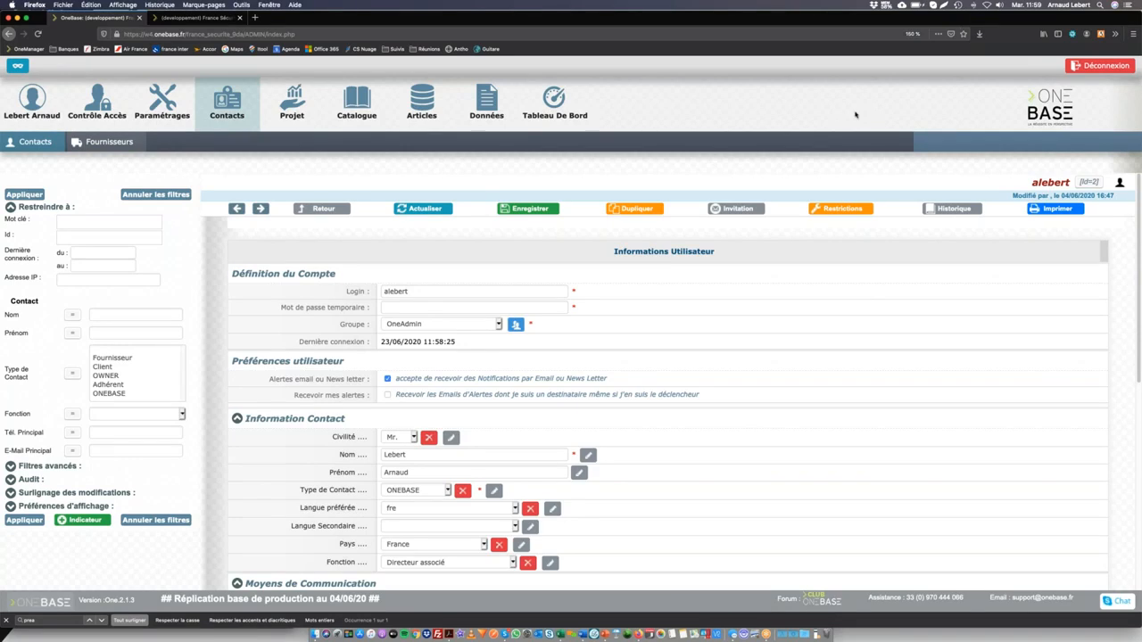
key("super+Tab")
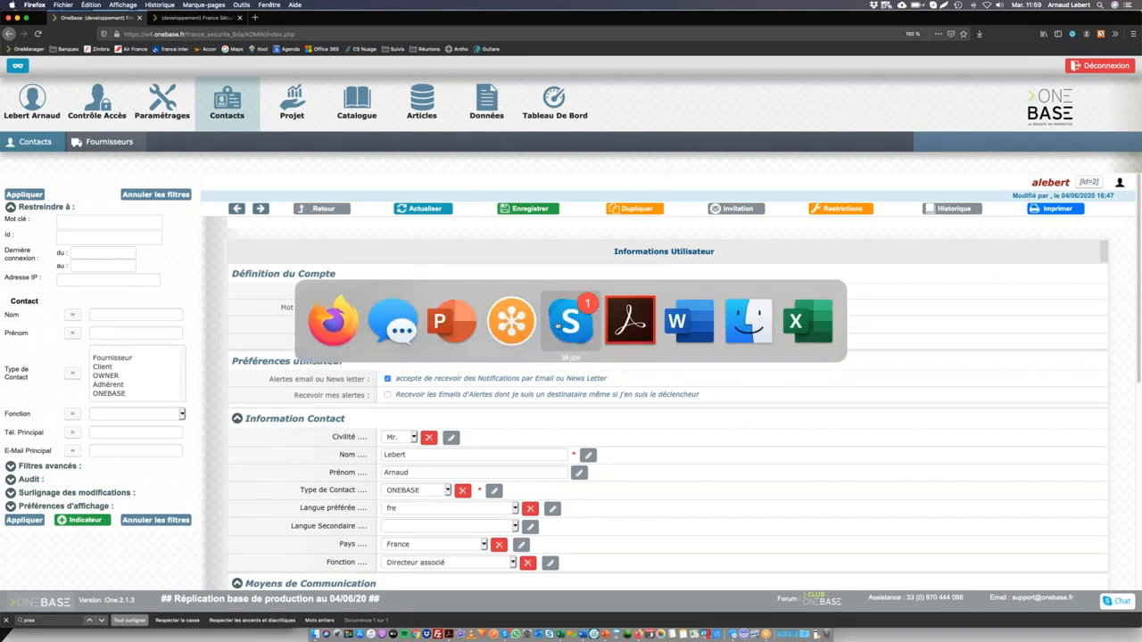
left_click(497, 327)
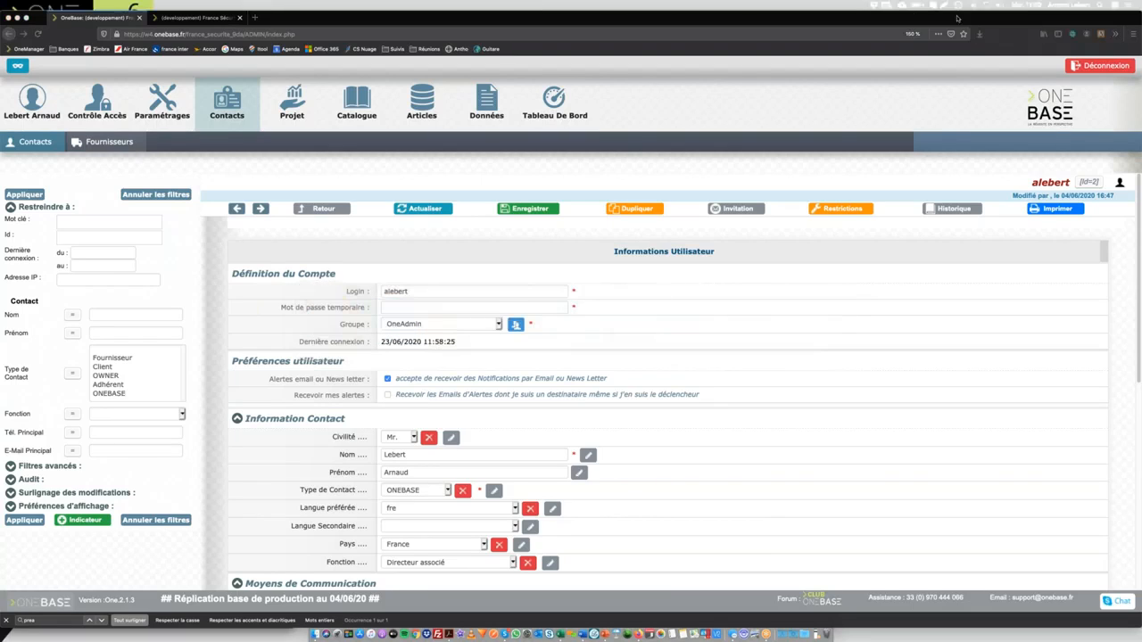